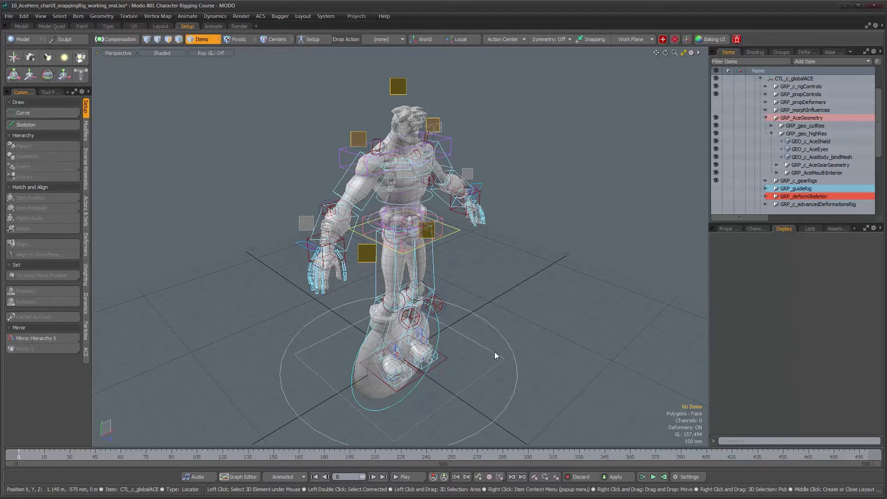
Examine the full character rig, its controls and the geometry from several angles and distances
left_click_drag(518, 321, 423, 303, "alt")
right_click_drag(423, 303, 406, 269, "alt")
left_click_drag(405, 269, 409, 258, "alt")
left_click_drag(427, 226, 429, 230, "alt")
right_click_drag(428, 230, 458, 217, "alt")
middle_click_drag(458, 217, 452, 267, "alt")
left_click_drag(453, 267, 429, 277, "alt")
right_click_drag(444, 314, 423, 333, "alt")
middle_click_drag(423, 334, 414, 260, "alt")
middle_click_drag(449, 326, 438, 271, "alt")
right_click_drag(438, 271, 448, 280, "alt")
middle_click_drag(449, 280, 465, 290, "alt")
Select the CHAR_Ace root locator and move it about 1.015 m along X
left_click_drag(466, 290, 487, 317, "alt")
left_click(507, 336)
right_click_drag(507, 336, 433, 344, "alt")
key("w")
left_click_drag(434, 344, 409, 287, "alt")
scroll(416, 323, "up", 4)
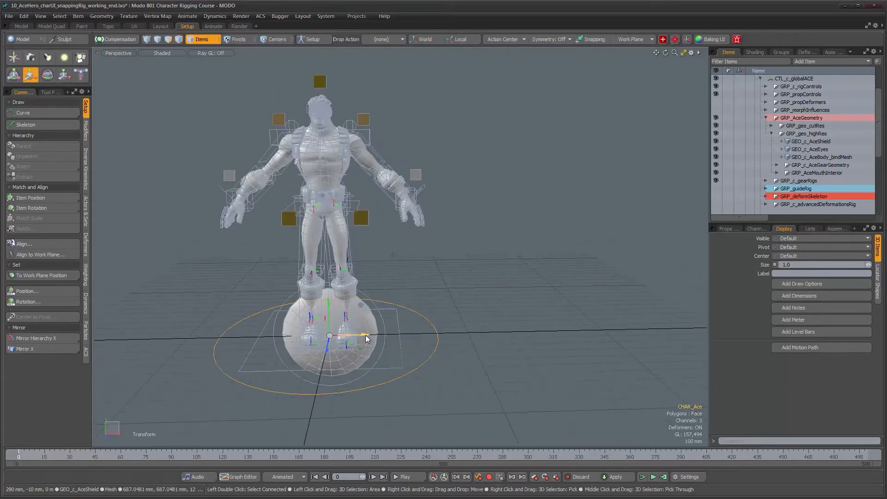
left_click_drag(366, 334, 499, 264)
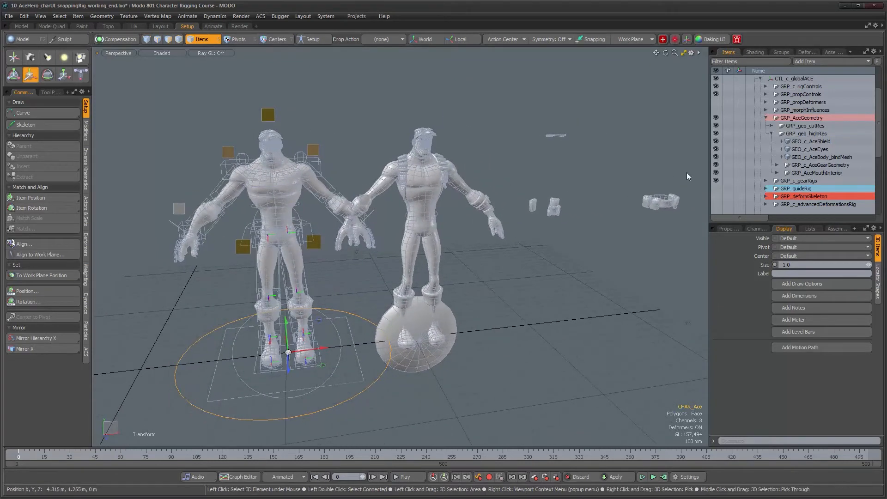
Drop the move tool and compare the placement of the rig, cut meshes, high-res body and gear pieces
left_click_drag(590, 209, 314, 219, "alt")
scroll(313, 219, "up", 5)
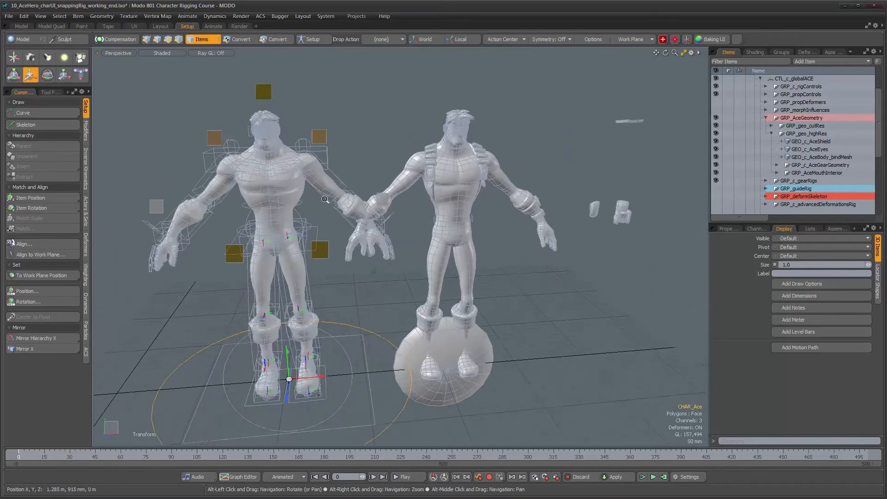
scroll(320, 215, "down", 2)
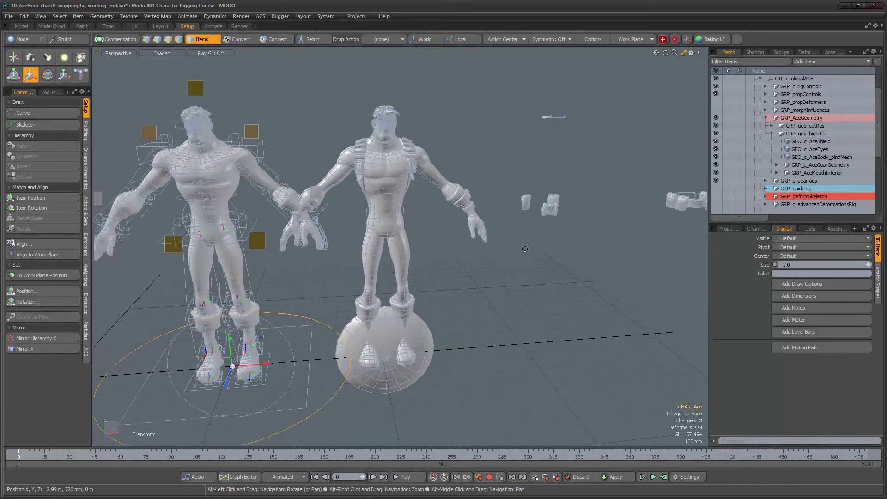
middle_click_drag(528, 248, 478, 250, "alt")
left_click_drag(478, 249, 506, 267, "alt")
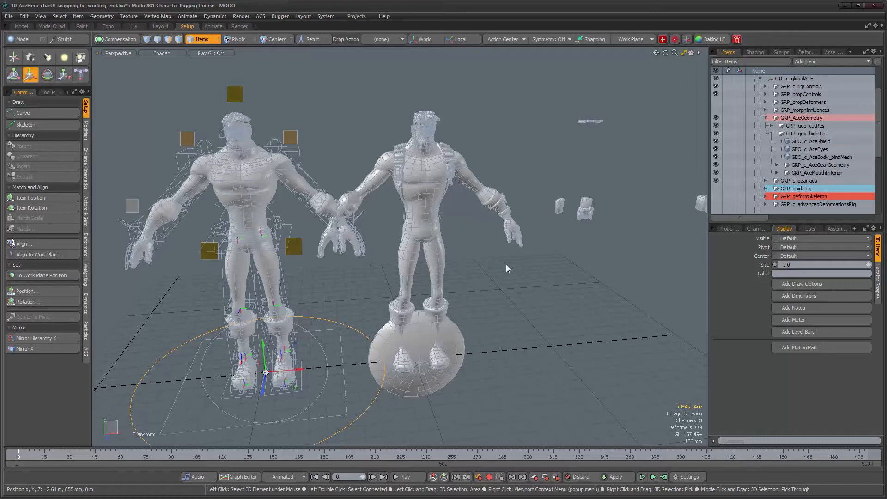
key("space")
left_click_drag(429, 270, 428, 206, "alt")
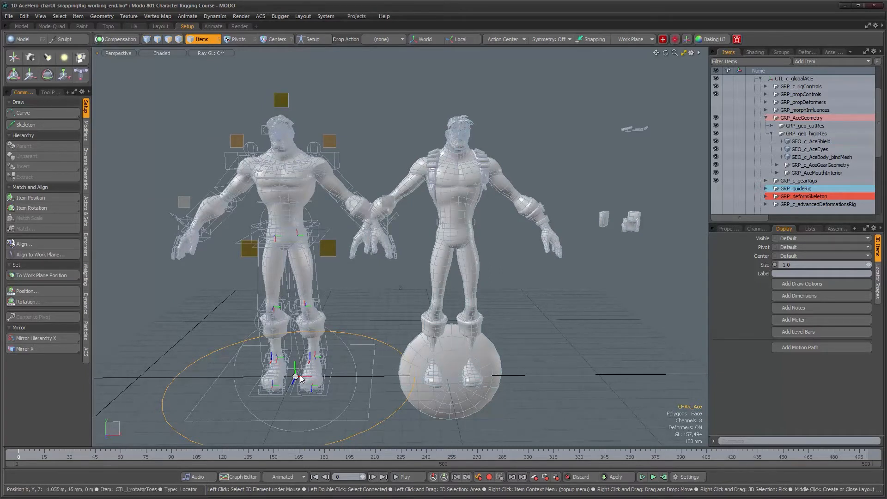
left_click_drag(409, 346, 425, 323, "alt+shift")
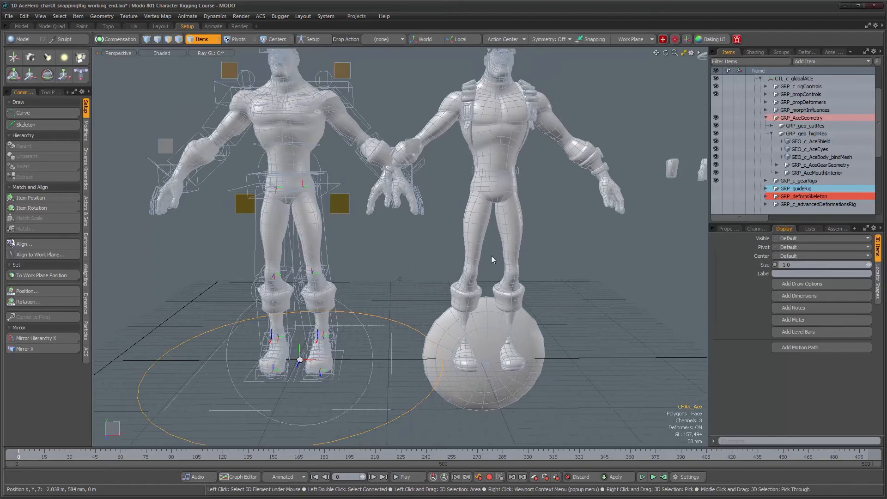
left_click_drag(491, 259, 456, 273, "alt")
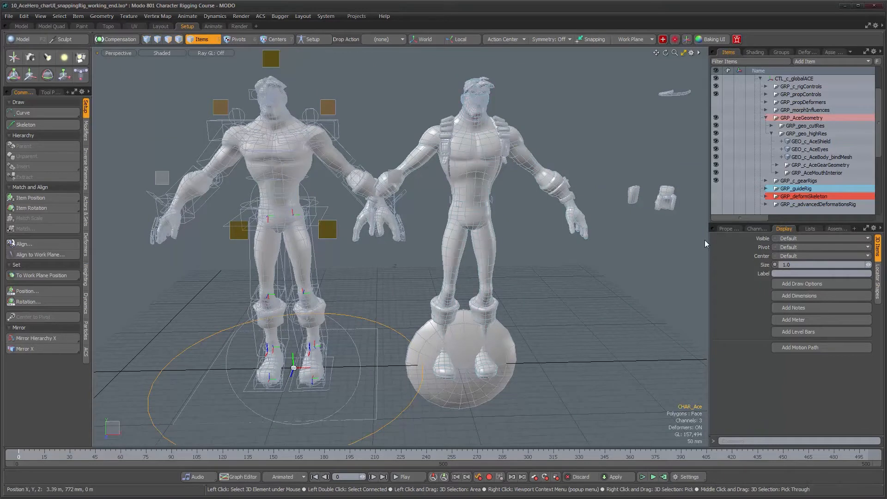
Show the transform properties of CHAR_Ace and examine the offset between the rig and the high-res character
left_click(728, 230)
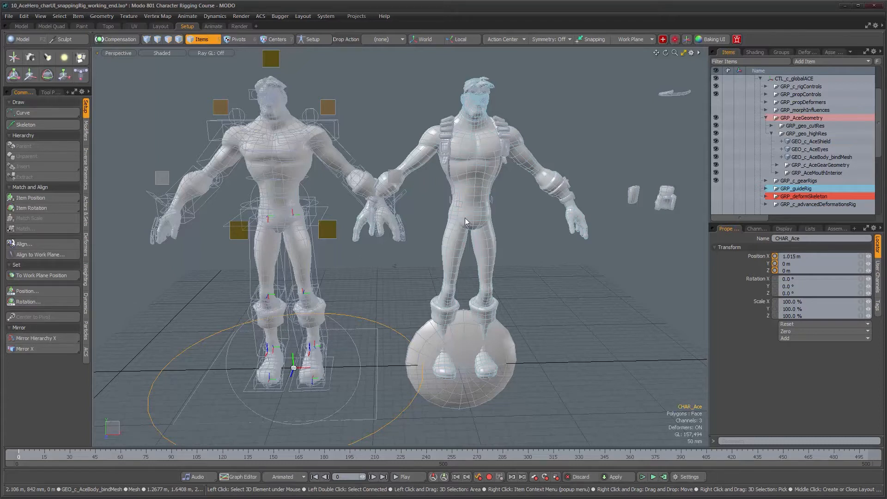
left_click_drag(463, 258, 475, 261, "alt")
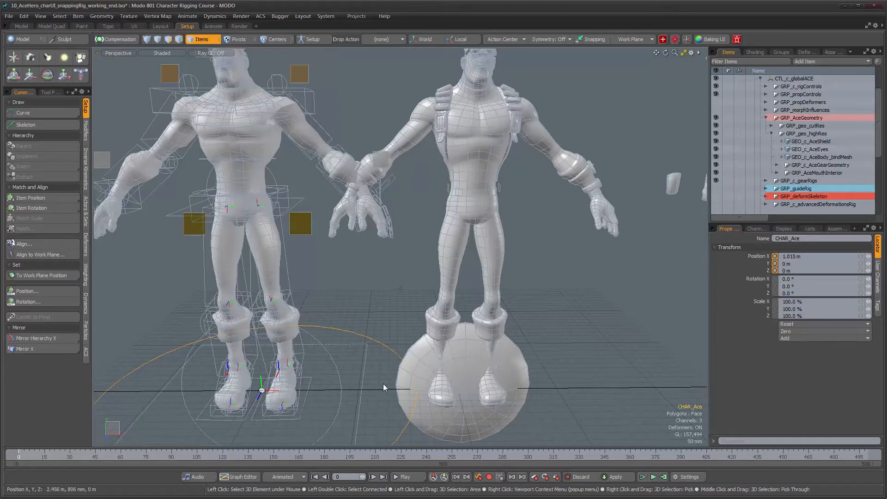
scroll(804, 177, "up", 3)
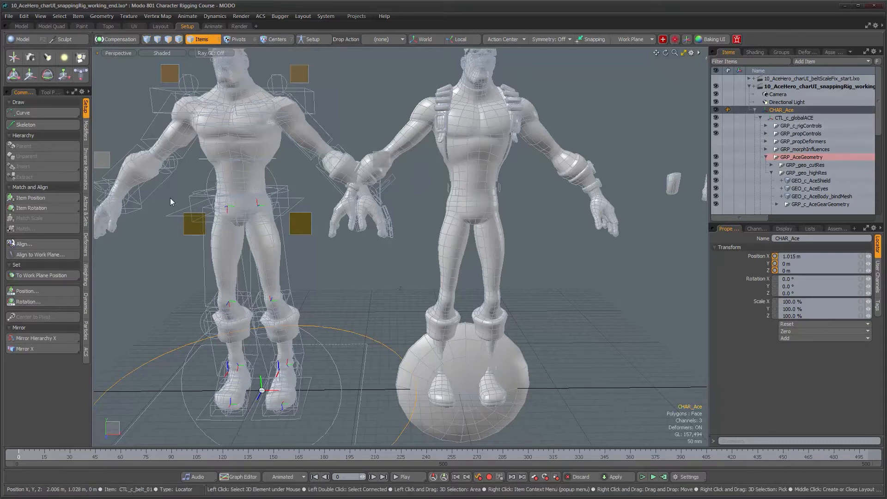
left_click_drag(468, 232, 494, 285, "alt")
left_click_drag(480, 241, 513, 286, "alt")
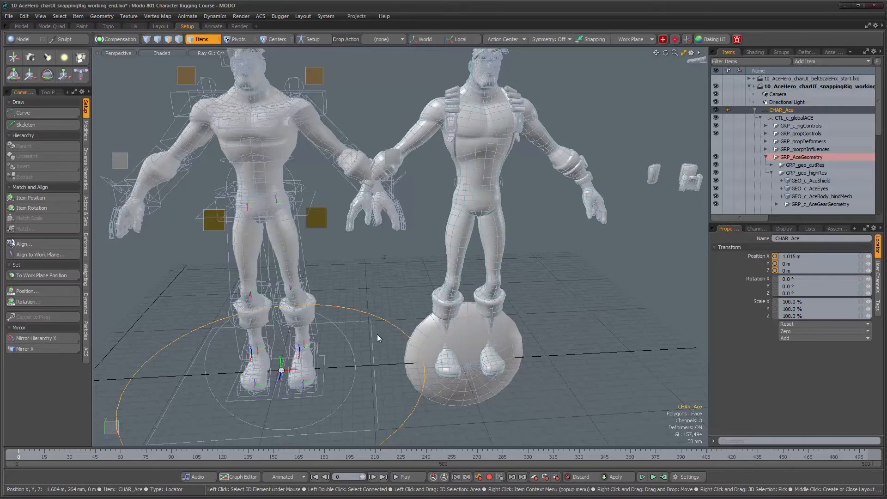
left_click_drag(370, 324, 398, 320, "alt")
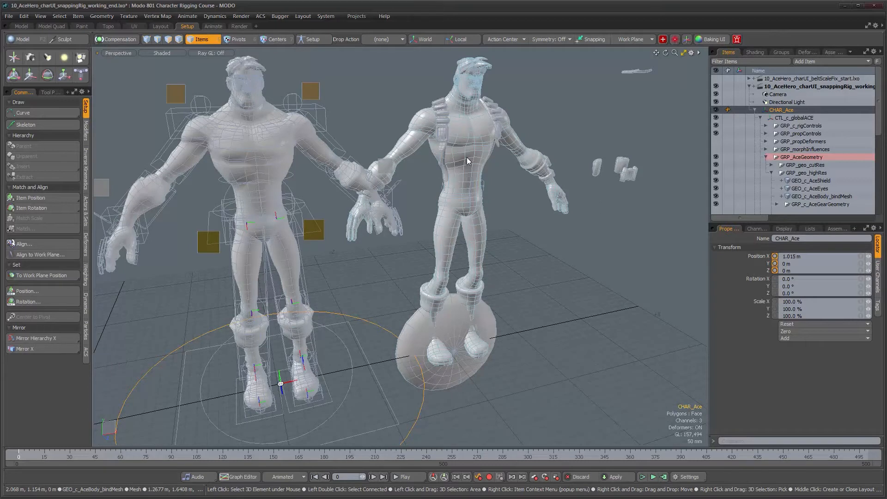
left_click_drag(497, 227, 515, 278, "alt")
left_click_drag(521, 309, 523, 307, "alt")
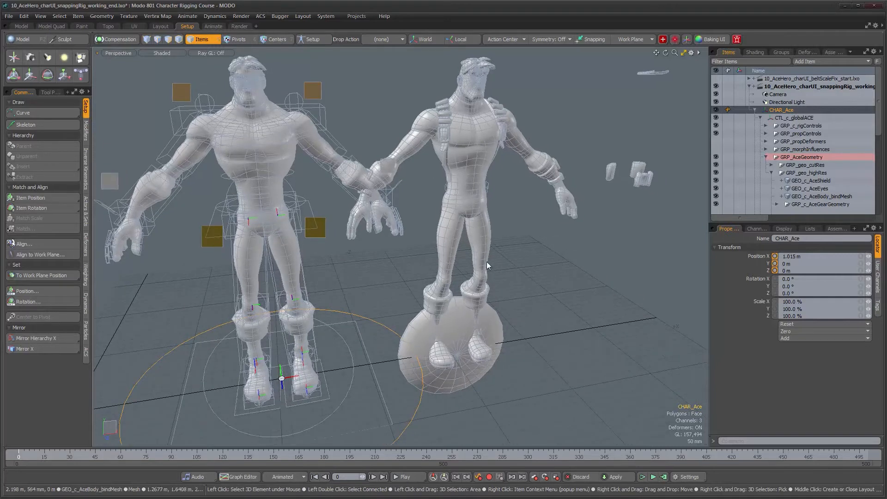
left_click_drag(426, 248, 452, 278, "alt")
left_click_drag(279, 205, 348, 243, "ctrl+alt")
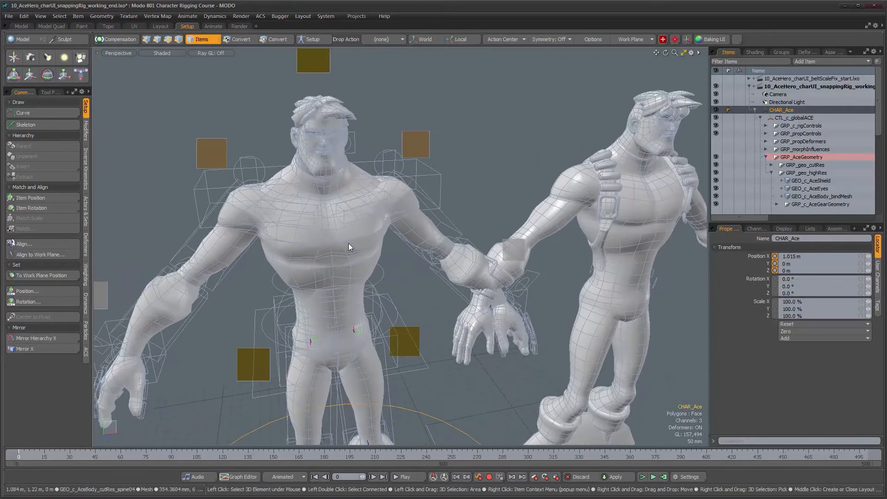
Select the chest's spine04 cut mesh and review the meshes inside the GRP_geo_cutRes group
left_click(302, 250)
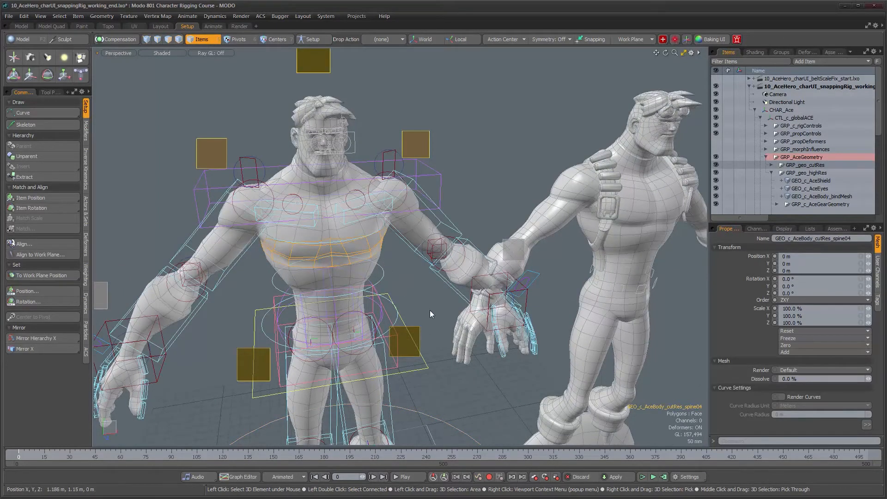
left_click_drag(419, 300, 706, 229, "alt")
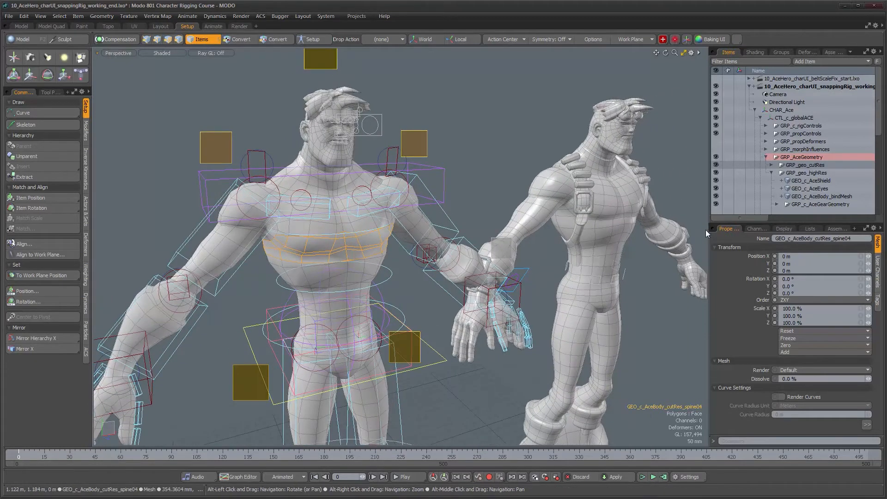
left_click(771, 165)
scroll(799, 136, "down", 4)
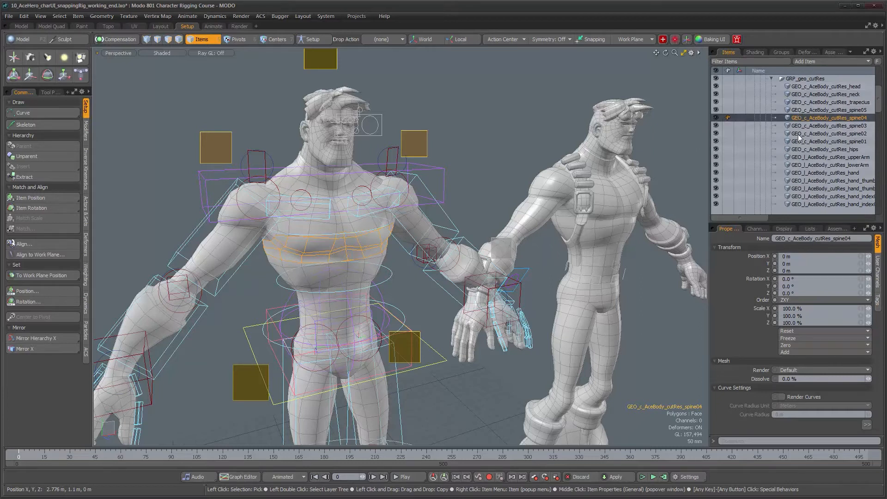
scroll(799, 136, "up", 1)
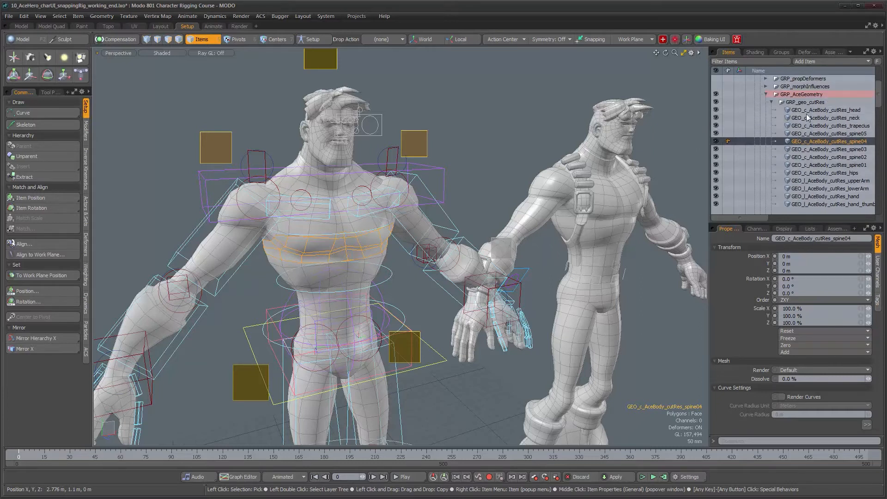
left_click(771, 102)
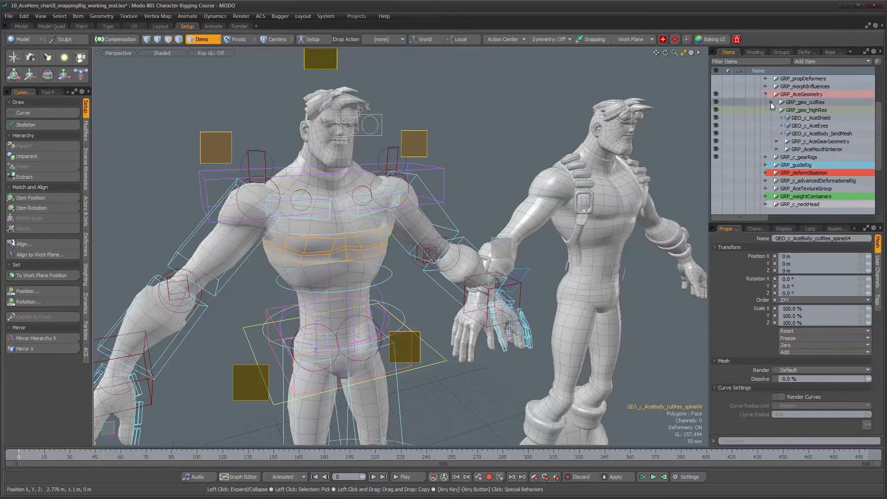
left_click(771, 102)
scroll(766, 114, "down", 1)
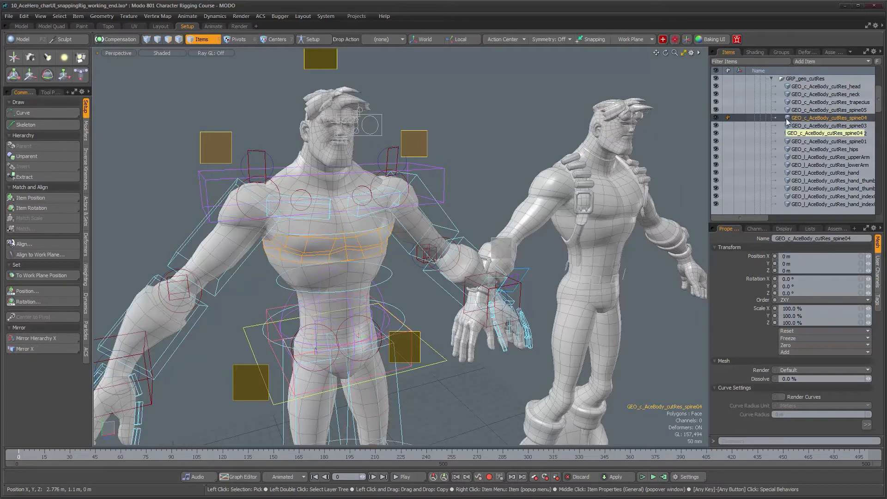
left_click_drag(421, 264, 395, 258, "alt")
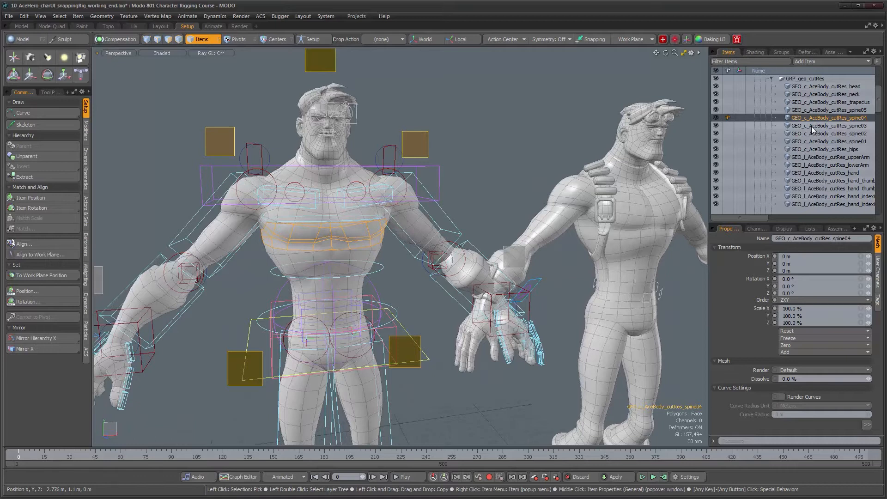
scroll(774, 104, "up", 1)
left_click(773, 103)
left_click_drag(444, 205, 286, 238, "alt")
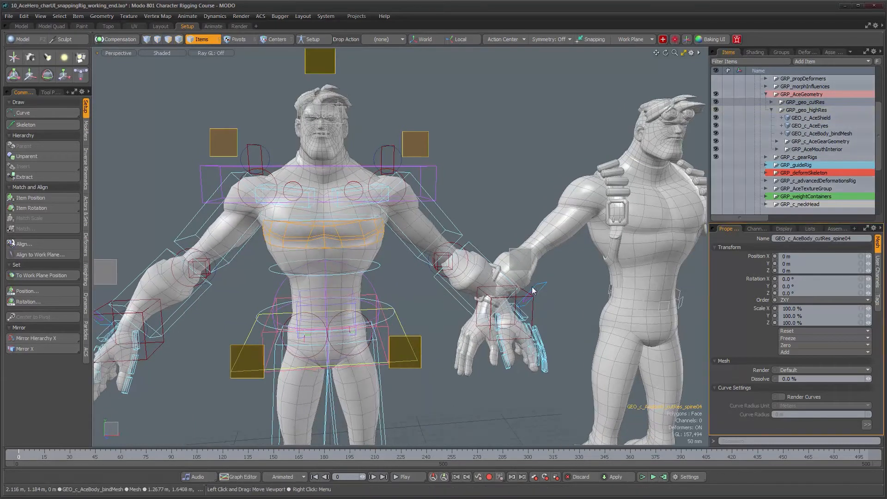
Hide the GRP_geo_cutRes group so only the controls and high-res geometry are displayed
scroll(423, 267, "down", 5)
left_click_drag(424, 267, 559, 231, "alt")
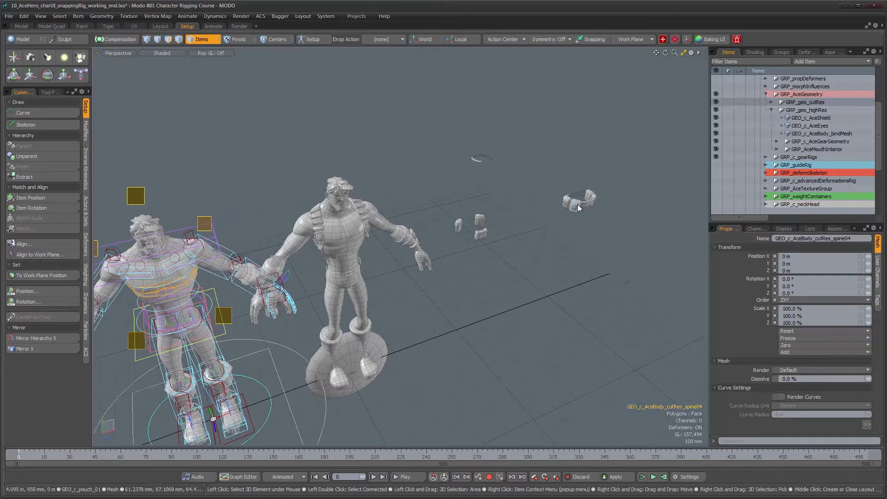
left_click_drag(507, 219, 443, 217, "alt")
right_click_drag(444, 218, 425, 252, "alt")
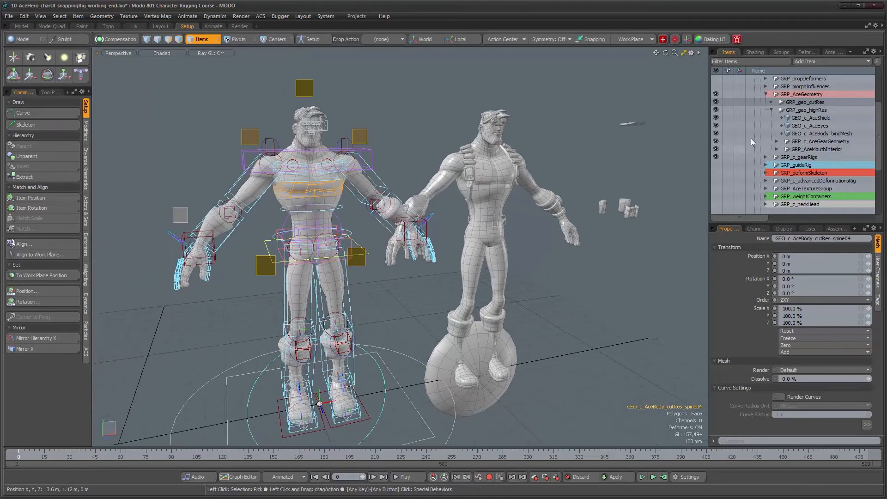
left_click(716, 102)
left_click_drag(407, 319, 383, 274, "alt")
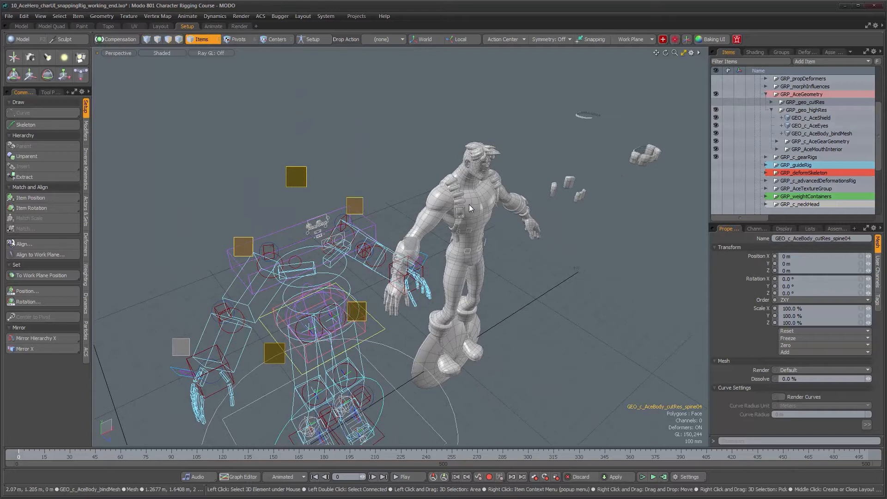
left_click_drag(431, 345, 509, 231, "alt")
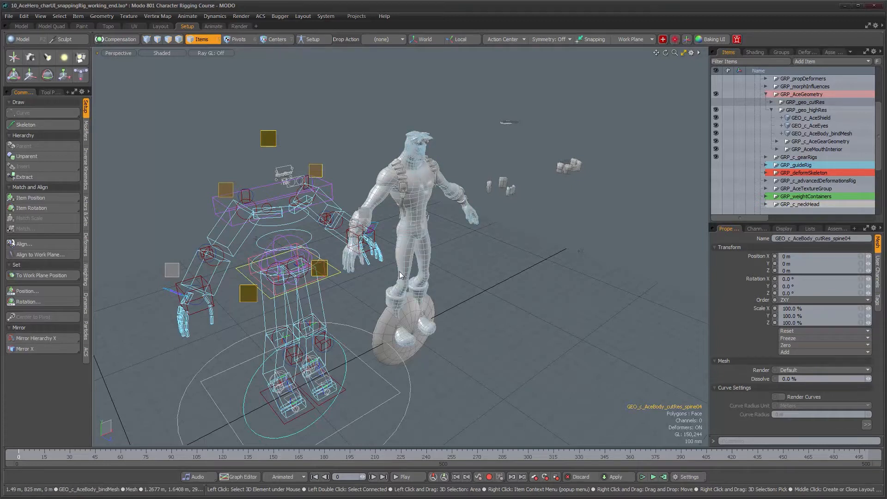
Select the GEO_c_AceBody_bindMesh item and examine its channels down to the Inherit Position, Rotation and Scale settings
left_click_drag(436, 267, 402, 257, "alt")
left_click_drag(402, 256, 447, 256, "ctrl+alt")
left_click(448, 253)
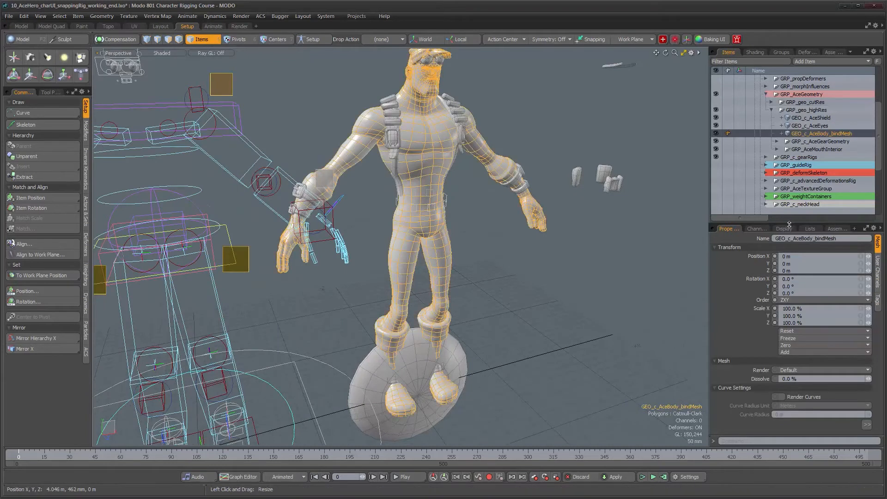
left_click(763, 229)
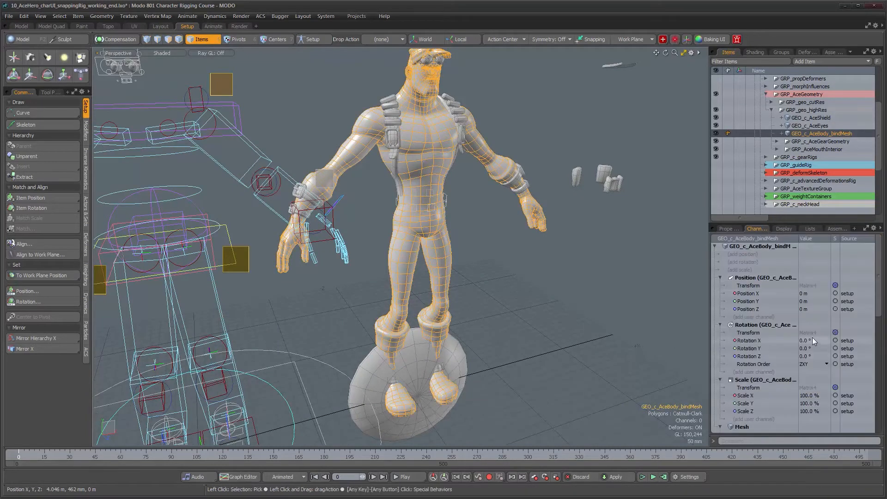
scroll(792, 338, "down", 5)
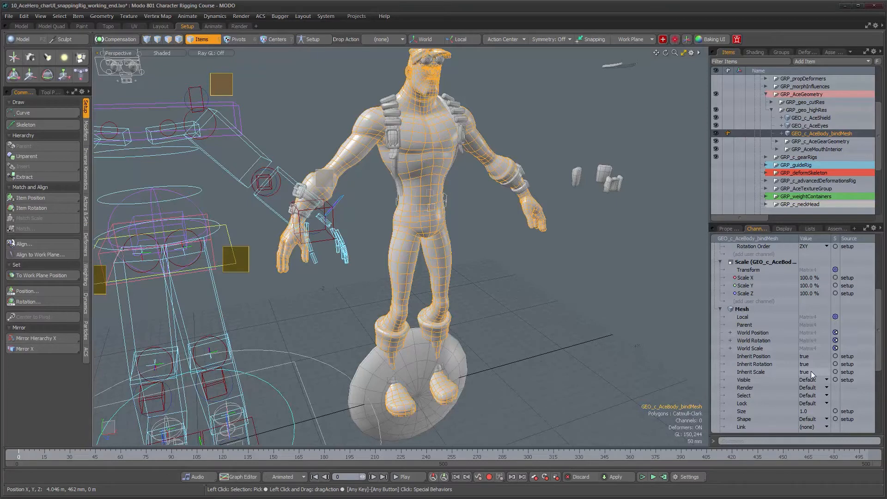
Examine the high-res body mesh, shoulder straps and detached gear pieces up close and from farther away
left_click_drag(426, 293, 446, 284, "alt")
middle_click_drag(407, 116, 382, 215, "alt")
right_click_drag(381, 215, 437, 210, "alt")
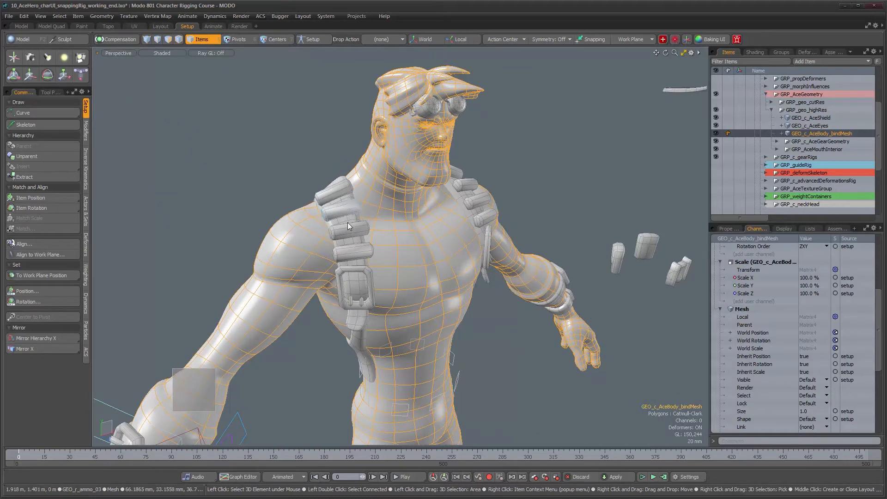
right_click_drag(450, 296, 423, 303, "alt")
left_click_drag(424, 304, 451, 294, "alt")
middle_click_drag(451, 294, 371, 257, "alt")
right_click_drag(370, 257, 343, 264, "alt")
left_click_drag(343, 264, 377, 273, "alt")
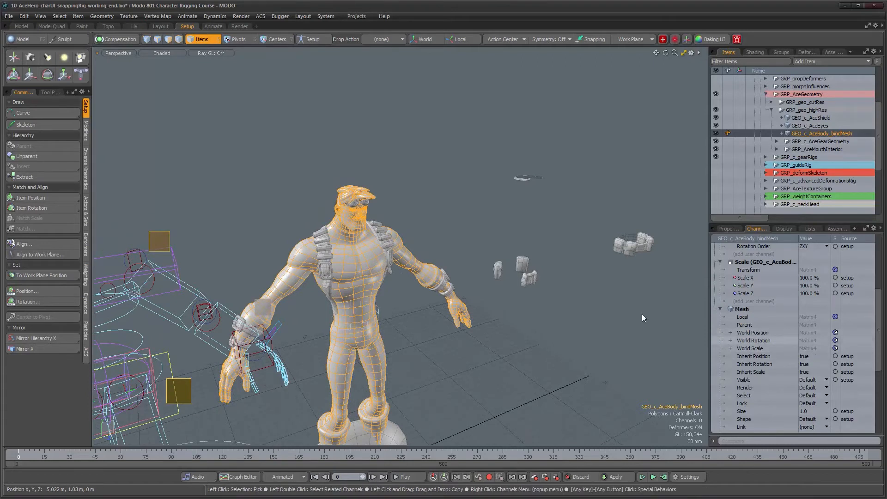
left_click_drag(560, 319, 575, 318, "alt")
Select the GRP_geo_highRes group to show its Group Locator channels, and frame the high-res character
left_click(814, 112)
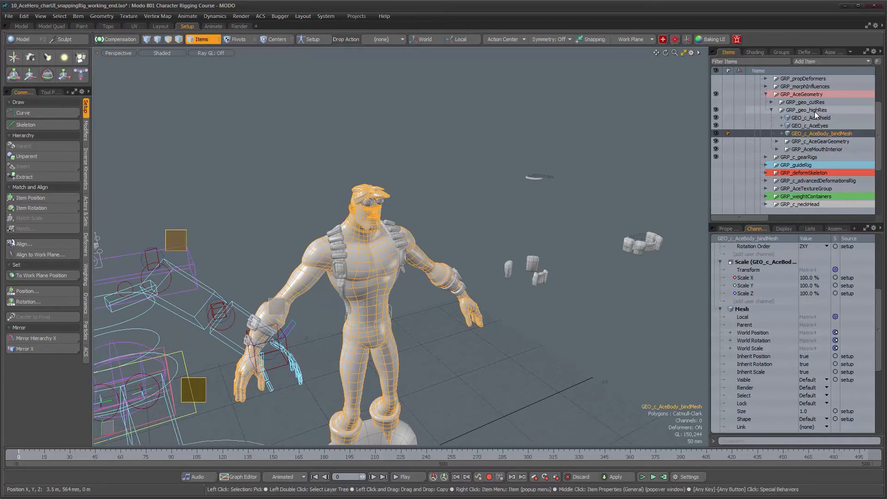
left_click_drag(430, 296, 483, 304, "alt")
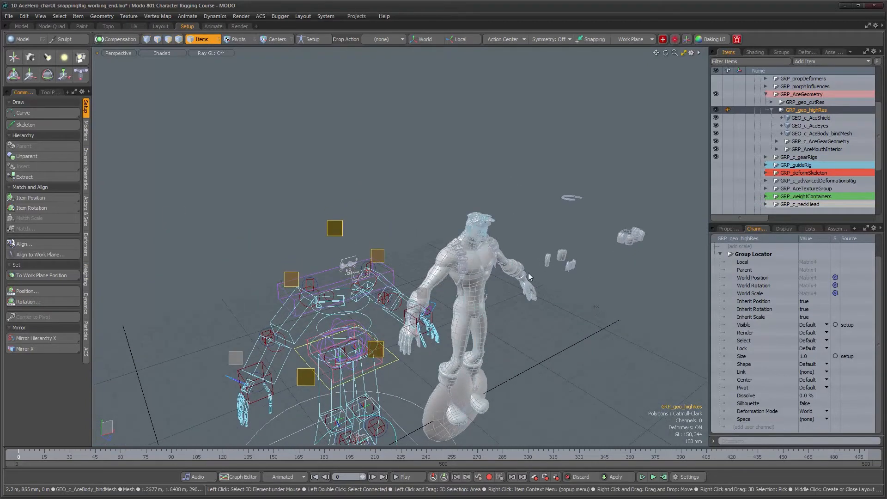
left_click_drag(303, 298, 321, 294, "alt")
right_click_drag(344, 293, 474, 312, "alt")
key("g")
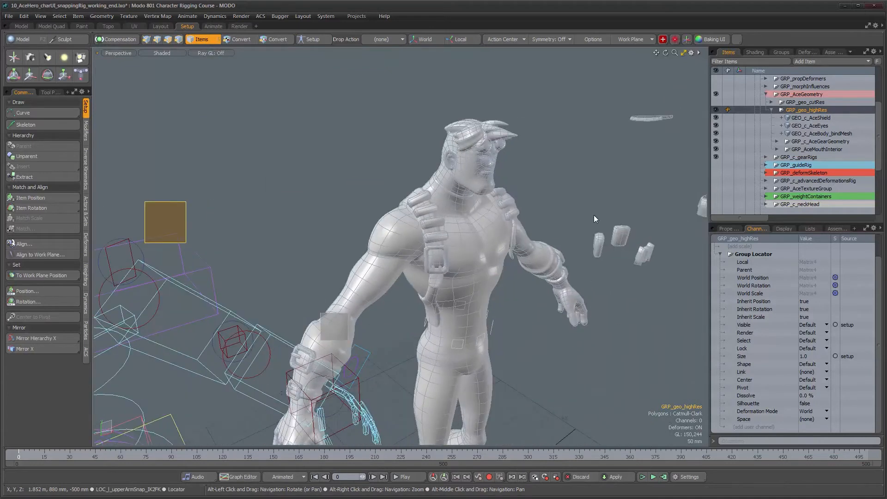
Set Inherit Position, Inherit Rotation and Inherit Scale to false on the GRP_geo_highRes group
scroll(455, 300, "down", 5)
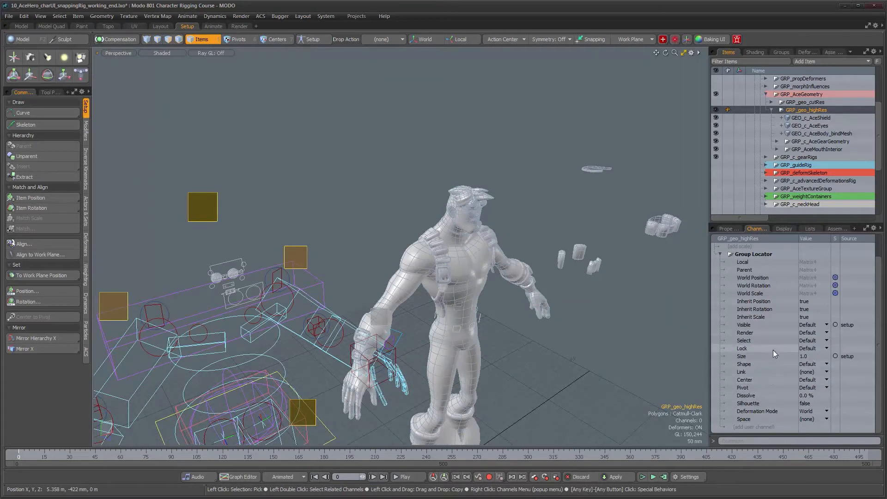
left_click_drag(566, 314, 517, 309, "alt")
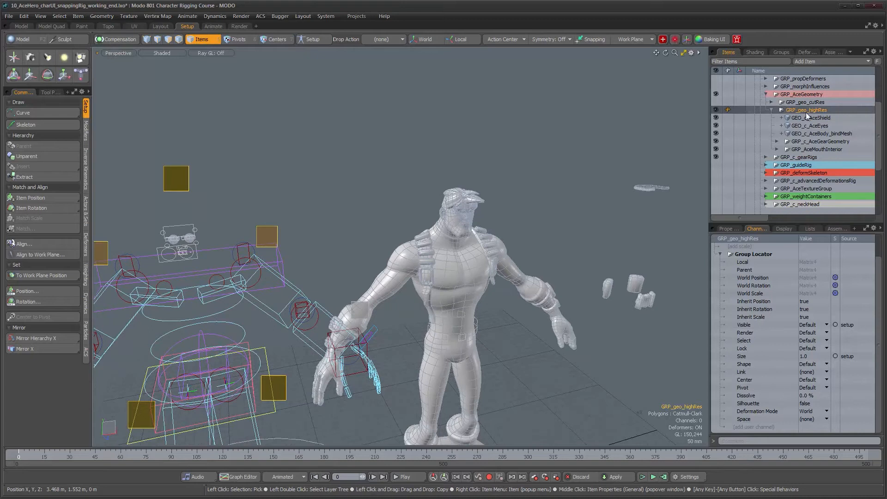
scroll(775, 345, "up", 1)
scroll(774, 349, "down", 1)
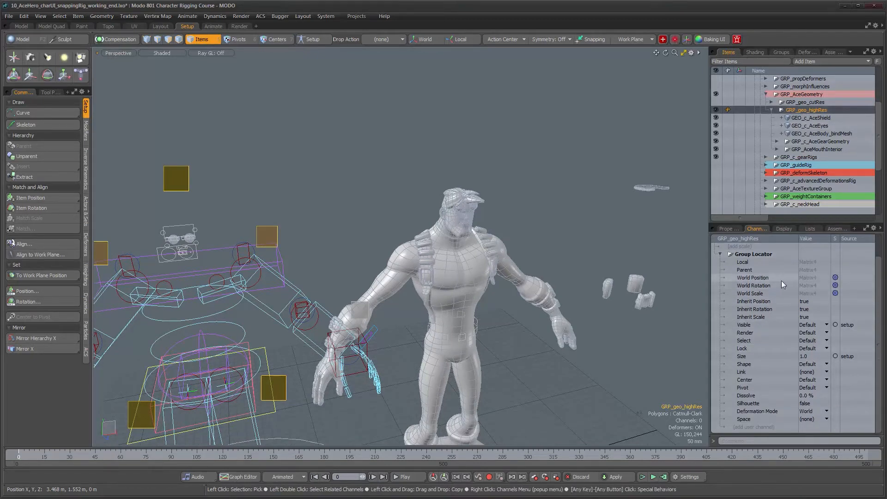
left_click(804, 302)
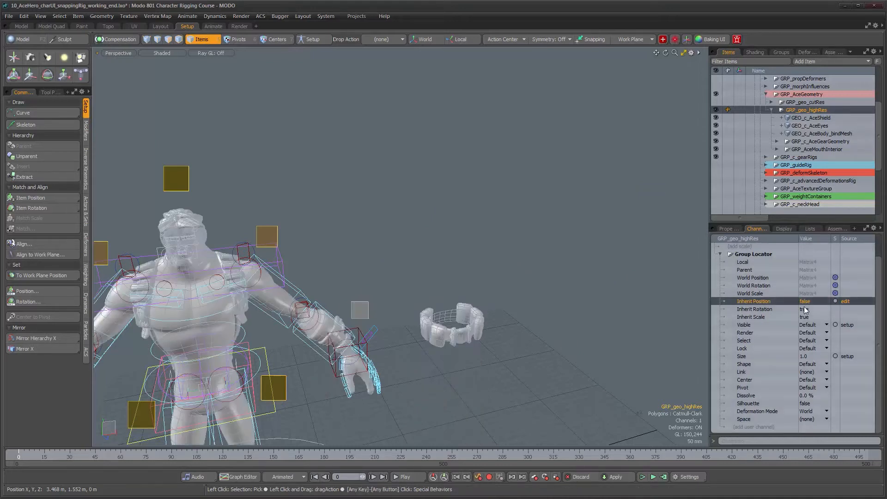
left_click(805, 309)
left_click(806, 317)
Examine the high-res character against its controls and the detached belt from several angles, up close and from farther away
left_click_drag(397, 286, 412, 264, "alt")
right_click_drag(412, 264, 450, 262, "alt")
left_click_drag(450, 263, 445, 242, "alt")
right_click_drag(444, 242, 399, 247, "alt")
left_click_drag(398, 246, 473, 258, "alt")
right_click_drag(474, 257, 560, 226, "alt")
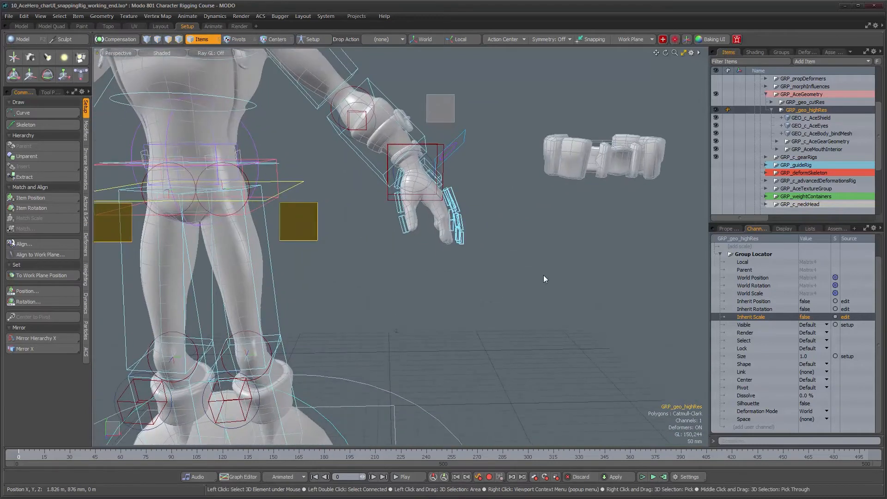
right_click_drag(536, 279, 474, 291, "alt")
middle_click_drag(398, 275, 481, 292, "alt")
right_click_drag(482, 291, 479, 290, "alt")
middle_click_drag(479, 290, 427, 251, "alt")
left_click_drag(427, 252, 476, 302, "alt")
right_click_drag(476, 303, 495, 303, "alt")
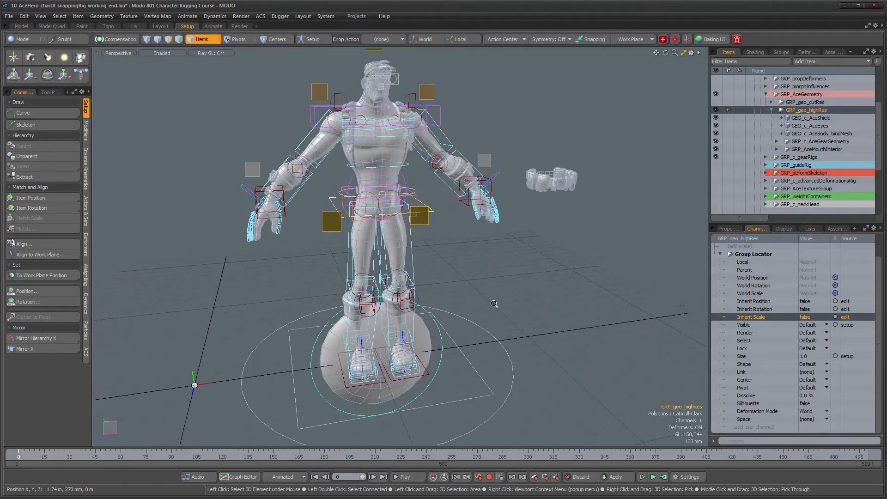
left_click_drag(494, 303, 481, 293, "alt")
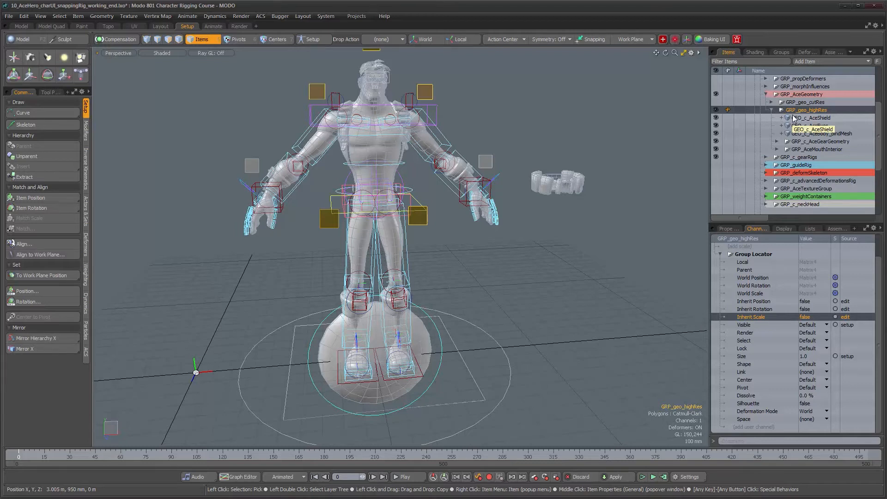
middle_click_drag(490, 197, 491, 208, "alt")
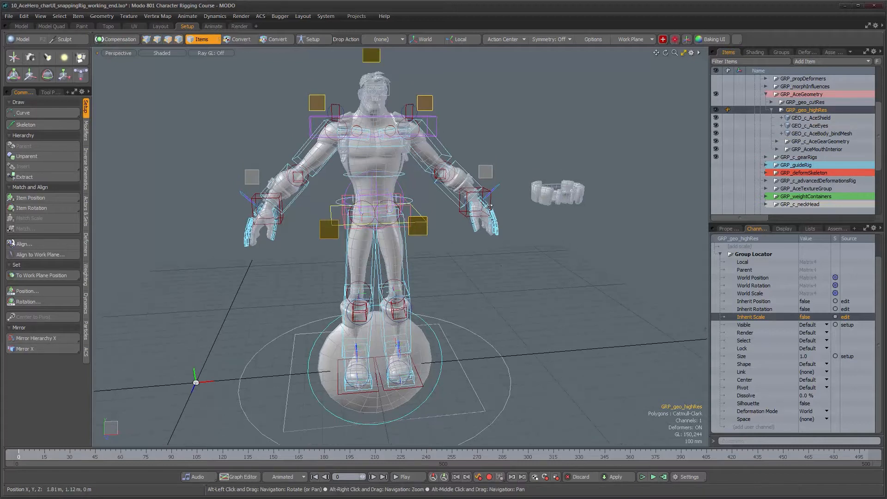
Select the CHAR_Ace root locator and set its Position X to 0
left_click(493, 359)
left_click_drag(598, 387, 561, 372, "alt")
right_click_drag(561, 372, 520, 371, "alt")
left_click_drag(520, 371, 509, 364, "alt")
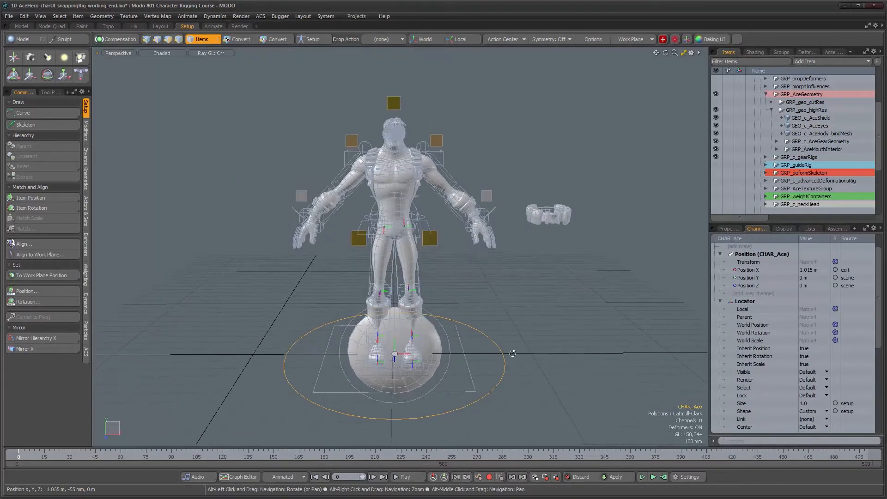
left_click(727, 229)
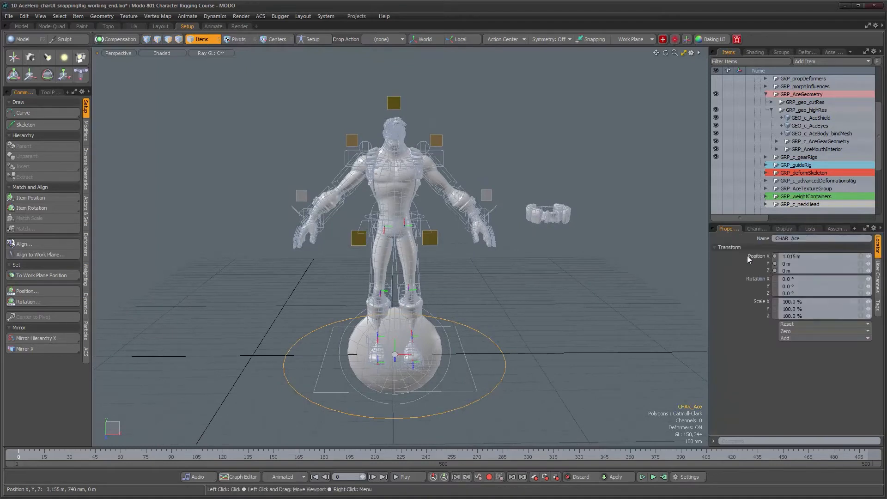
left_click(801, 257)
type("0")
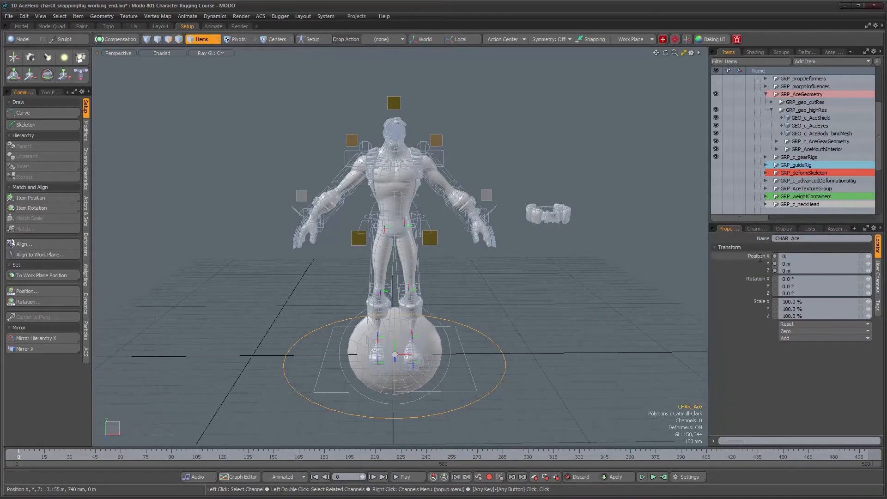
Select the CTL_c_globalACE control and scale it up in Y to about 180.5 %
left_click_drag(422, 293, 425, 353, "alt")
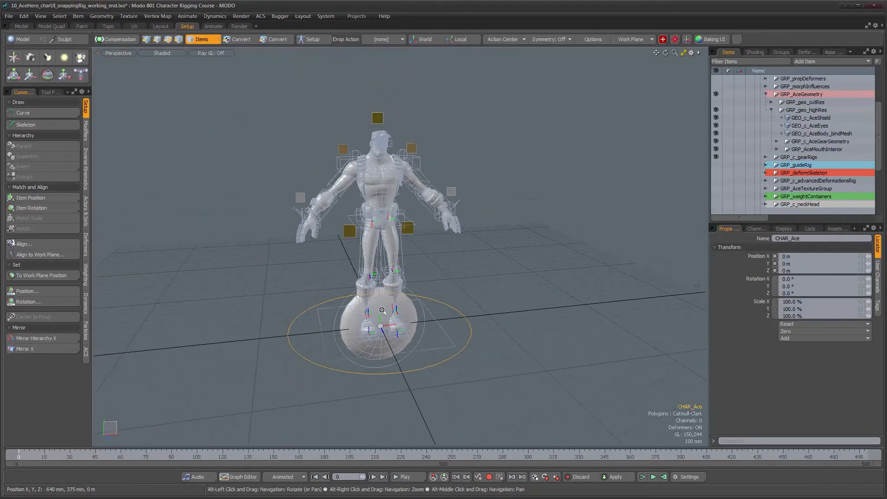
left_click(445, 348)
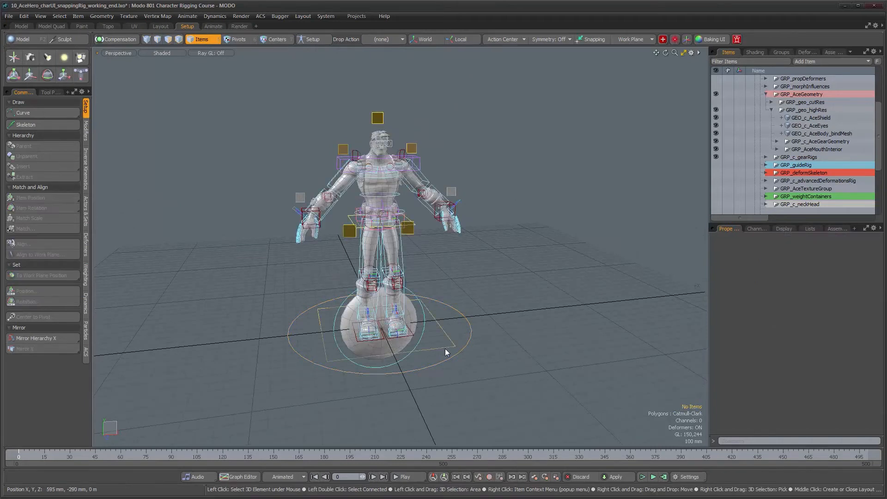
left_click(453, 352)
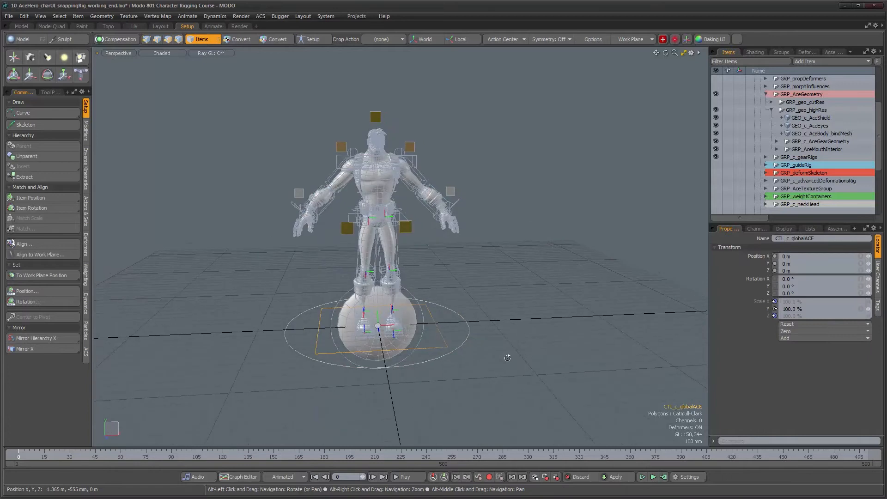
key("y")
left_click_drag(472, 347, 471, 365, "alt")
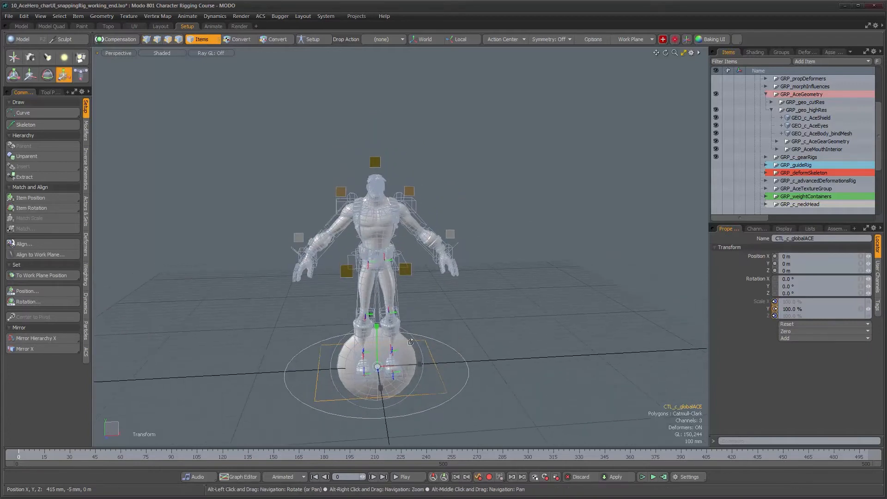
left_click_drag(377, 329, 378, 290)
Examine the head geometry, harness and straps of the scaled rig up close from several angles
left_click_drag(453, 305, 398, 229, "alt")
right_click_drag(398, 229, 354, 321, "alt")
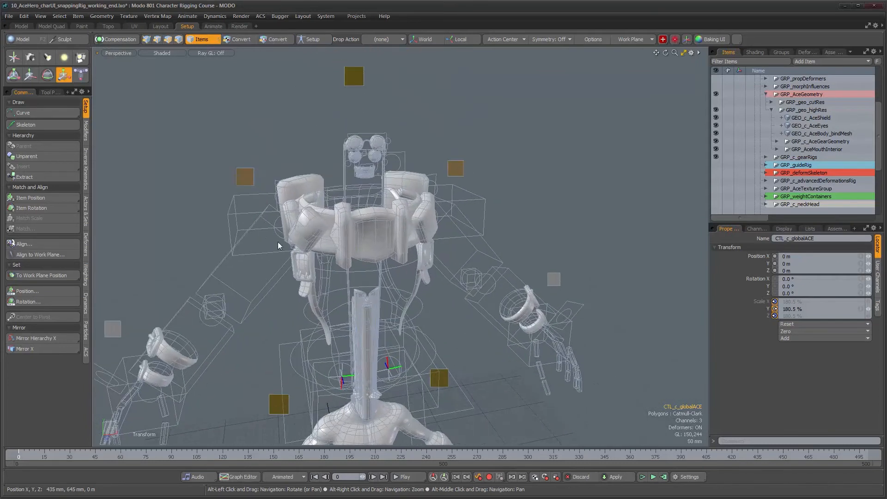
left_click_drag(355, 320, 398, 321, "alt")
left_click_drag(428, 240, 381, 258, "alt")
right_click_drag(381, 257, 353, 149, "alt")
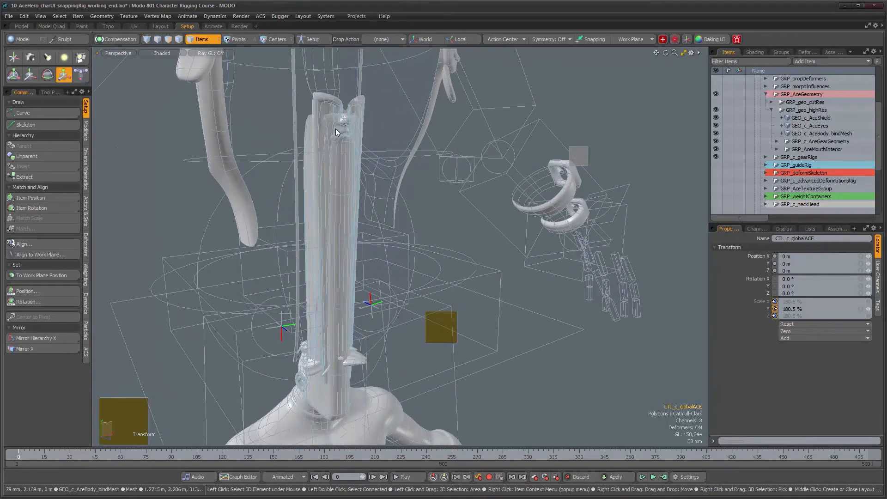
left_click_drag(335, 129, 462, 362, "alt")
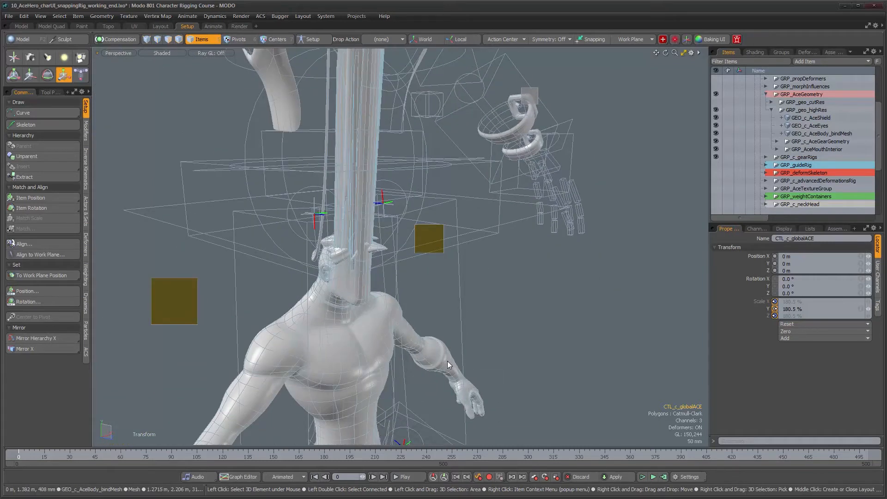
Select the GEO_c_AceBody_bindMesh item and examine the whole body mesh relative to the gear and controls
left_click(447, 362)
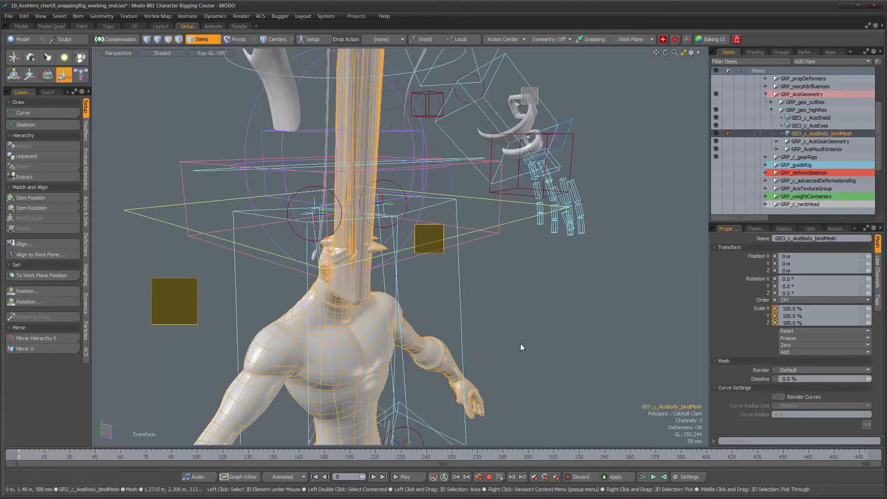
right_click_drag(526, 331, 473, 336, "alt")
left_click_drag(472, 336, 494, 345, "alt")
right_click_drag(490, 340, 468, 324, "alt")
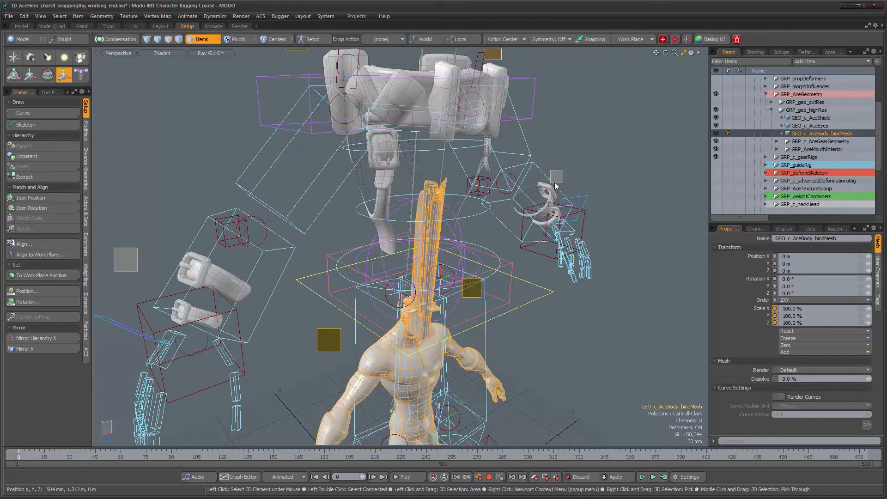
left_click_drag(558, 186, 610, 222, "alt")
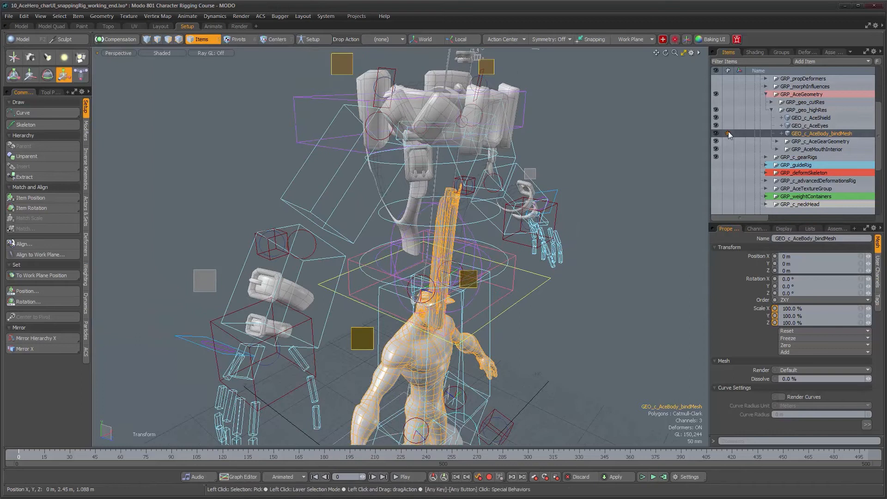
left_click_drag(518, 274, 504, 221, "alt+shift")
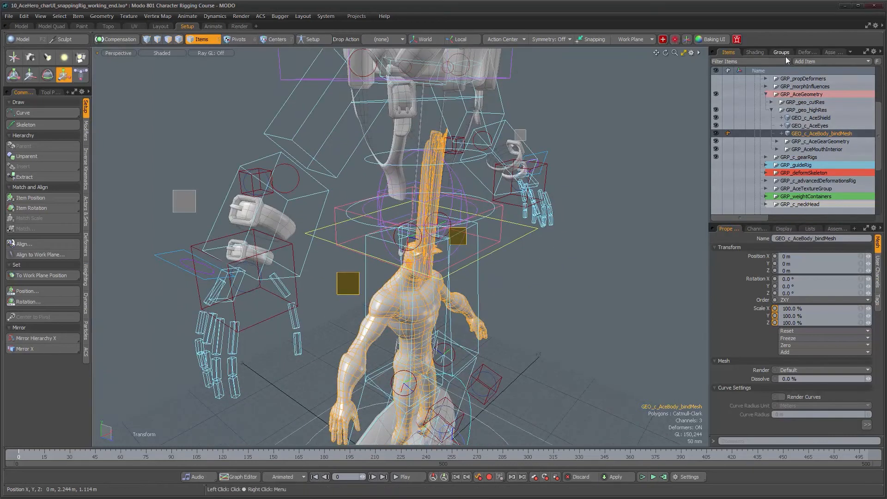
left_click_drag(665, 199, 655, 137, "alt+shift")
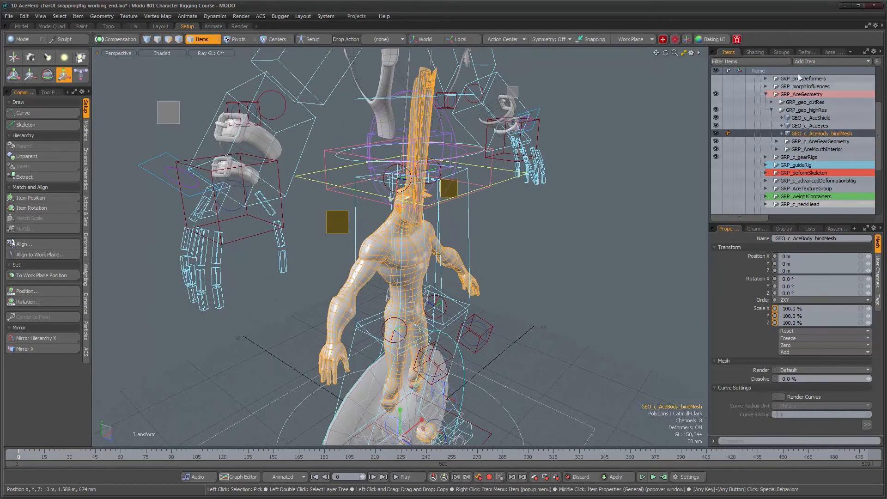
Display the scene's deformer list and expand NormFolder_Ace to show its body and face folders
left_click(807, 52)
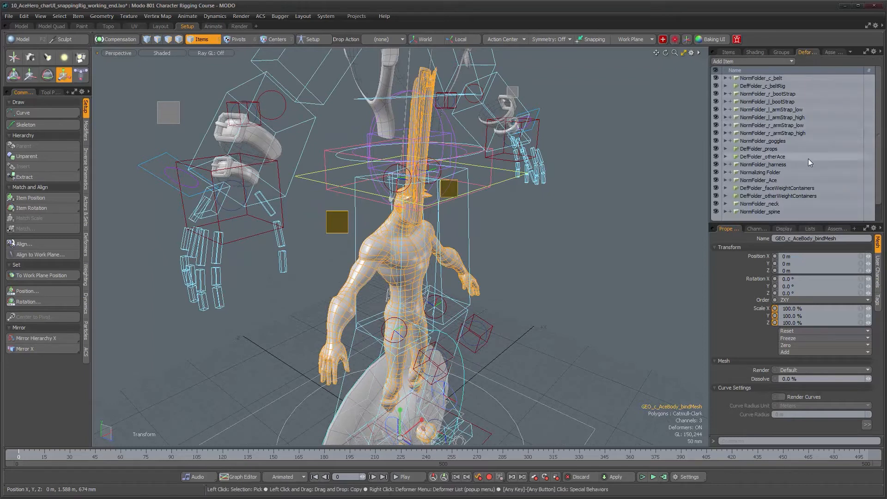
left_click_drag(370, 297, 335, 263, "alt")
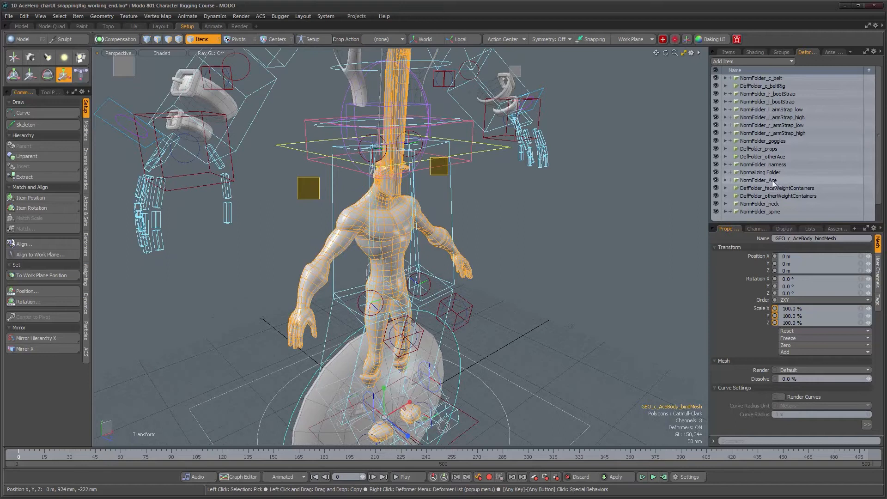
left_click(731, 181)
scroll(786, 168, "down", 1)
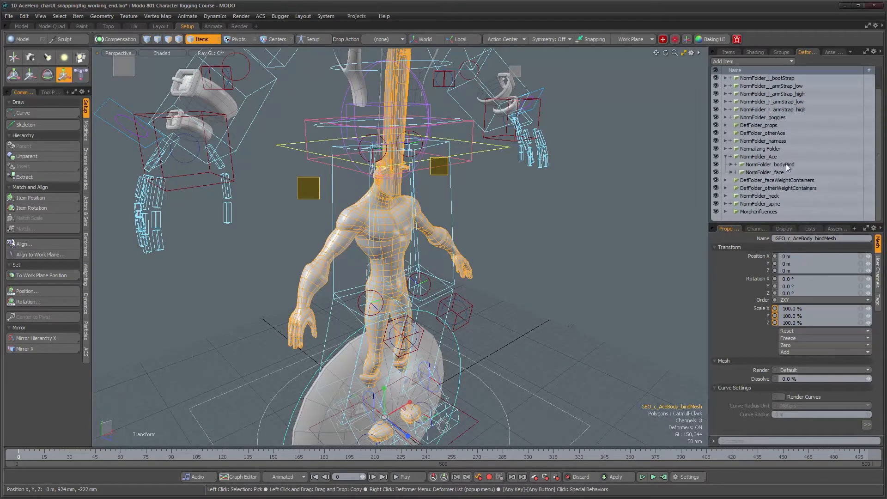
left_click_drag(491, 189, 472, 265, "alt+shift")
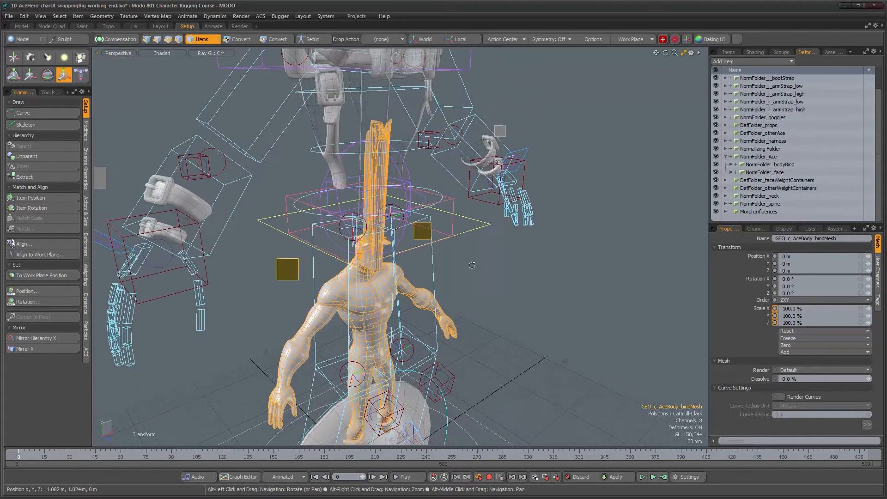
scroll(392, 264, "up", 2)
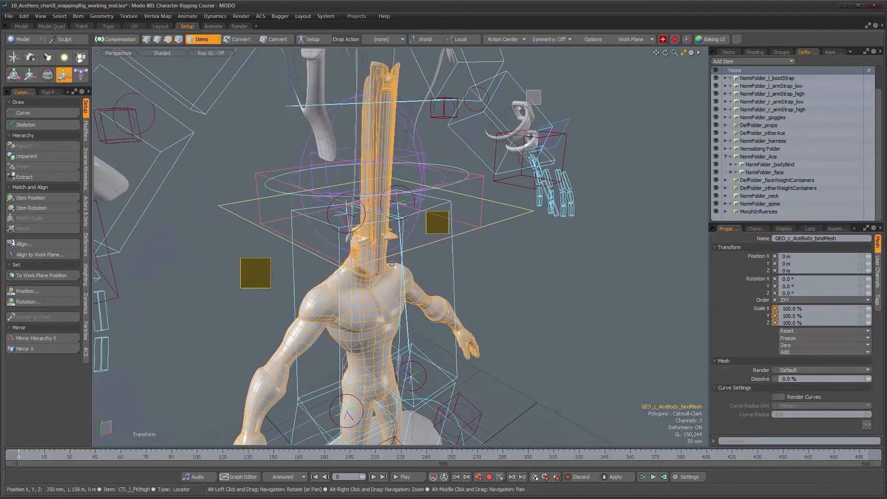
Select the NormFolder_bodyBind normalizing folder, show its weighting on the body, and read the Interpolation setting's description
left_click(781, 164)
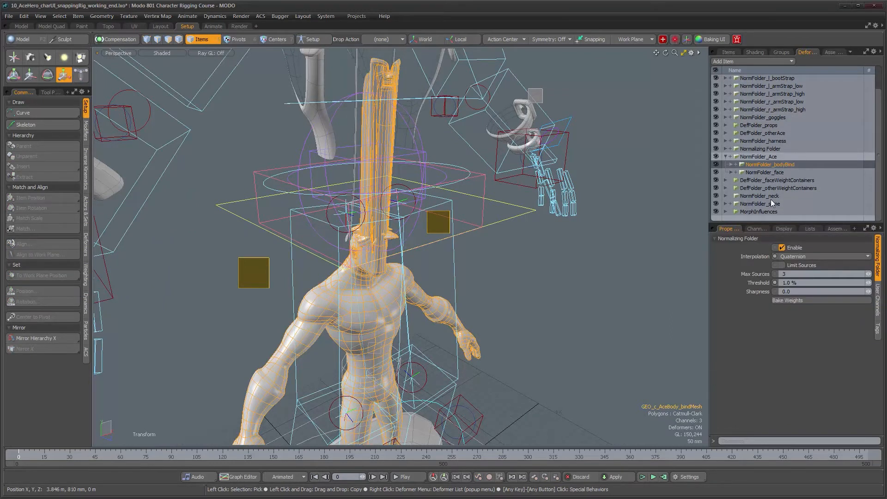
left_click(750, 166)
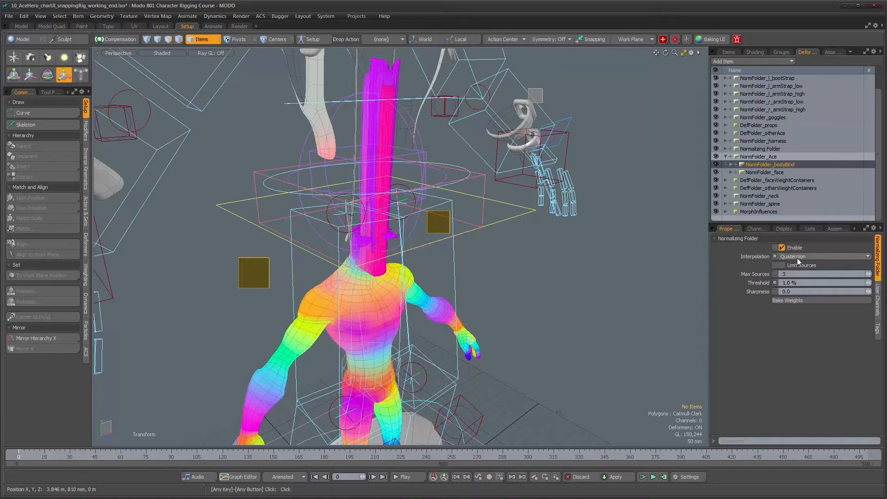
mouse_move(756, 258)
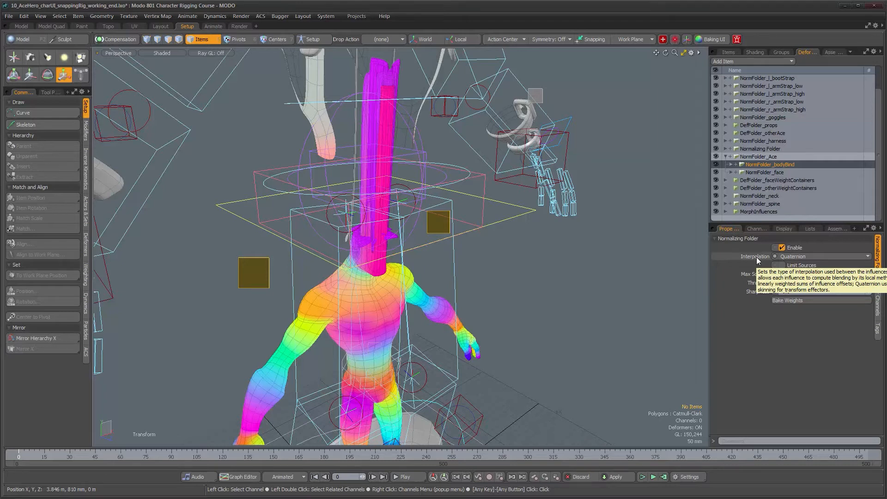
Select the NormFolder_face folder, look through its facial influences, then collapse it and check its Interpolation setting
left_click(775, 172)
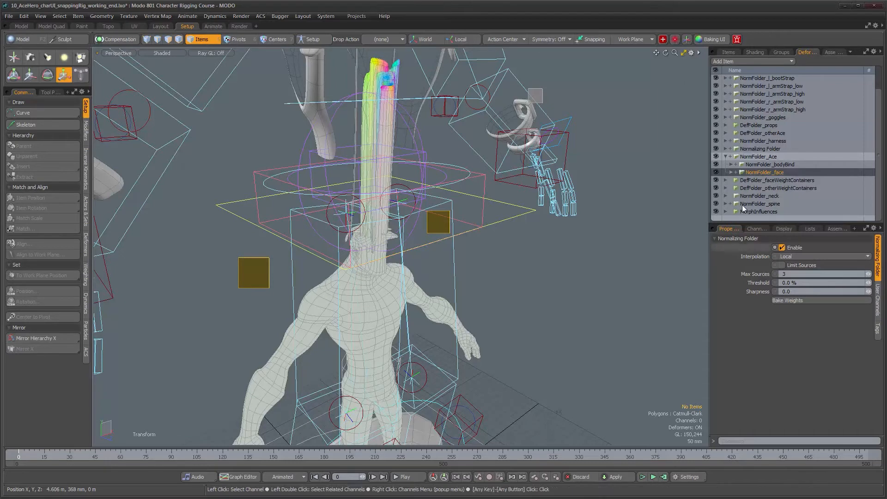
left_click(731, 172)
scroll(763, 180, "down", 5)
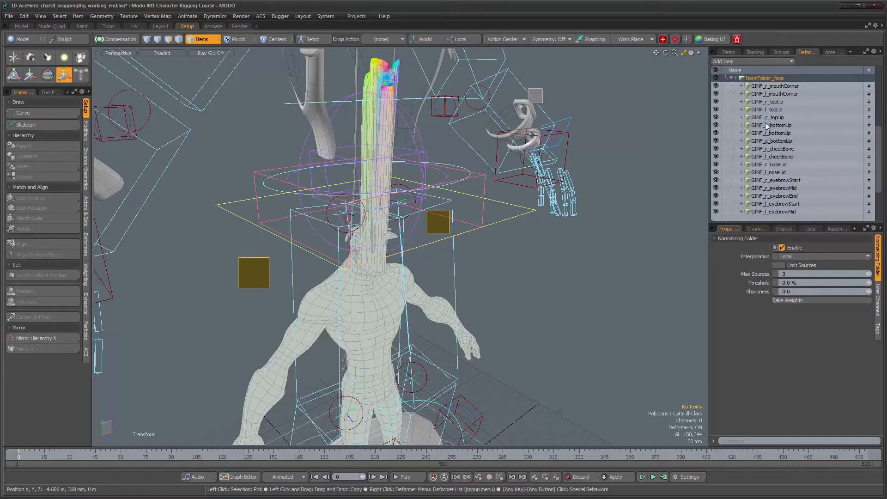
scroll(791, 190, "down", 2)
scroll(786, 180, "up", 5)
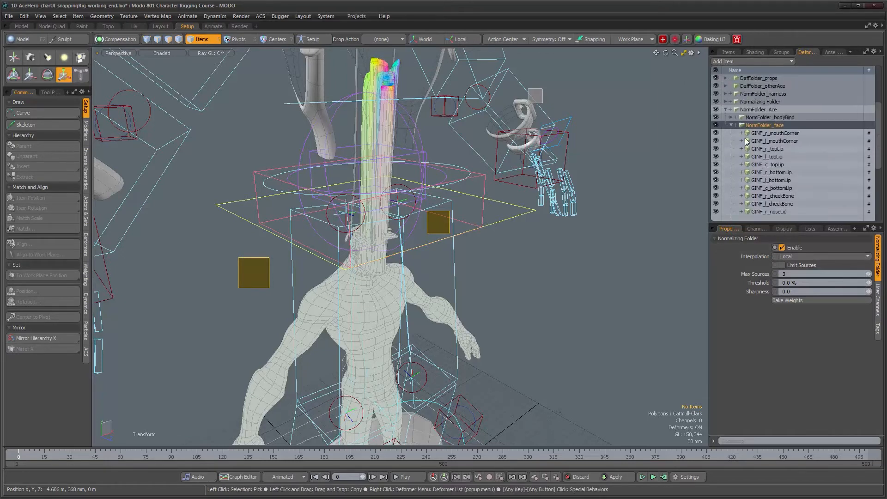
left_click(732, 129)
scroll(735, 130, "up", 2)
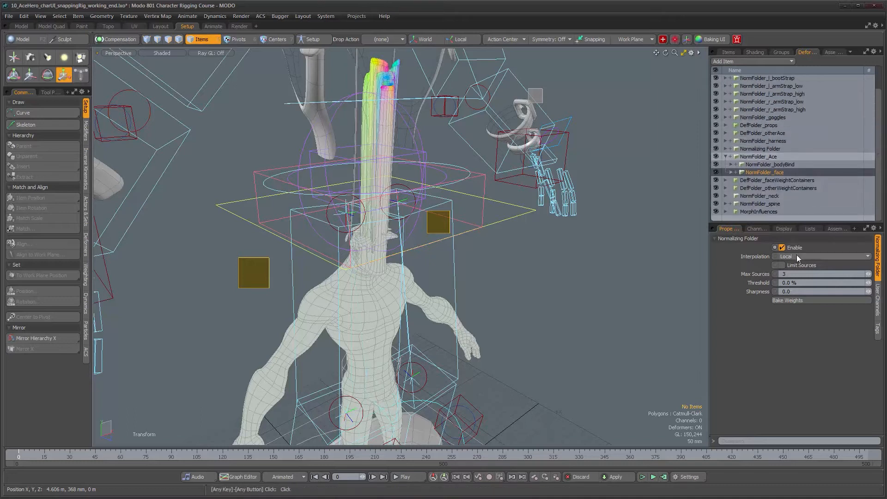
Set the Interpolation of the NormFolder_bodyBind normalizing folder to Linear
left_click(763, 166)
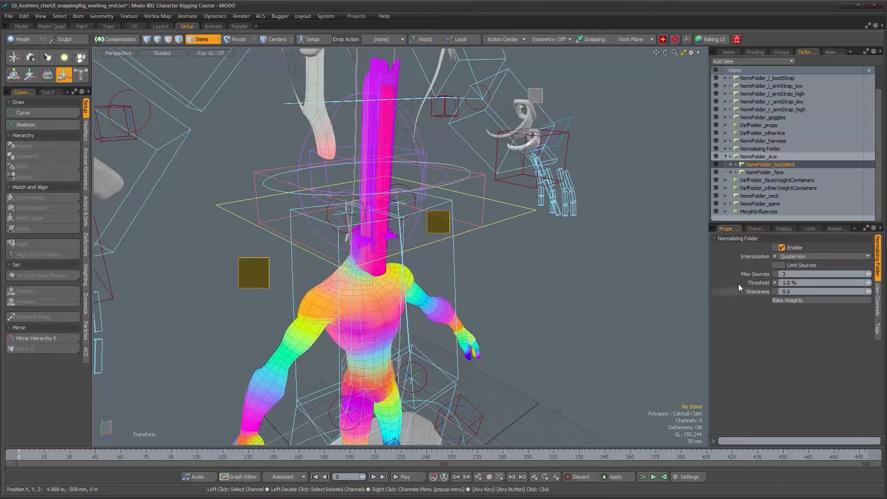
left_click(801, 259)
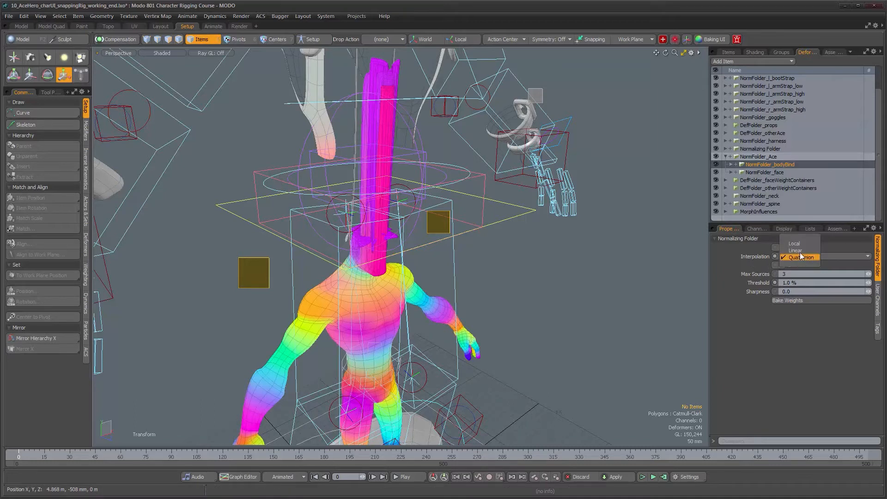
left_click(800, 252)
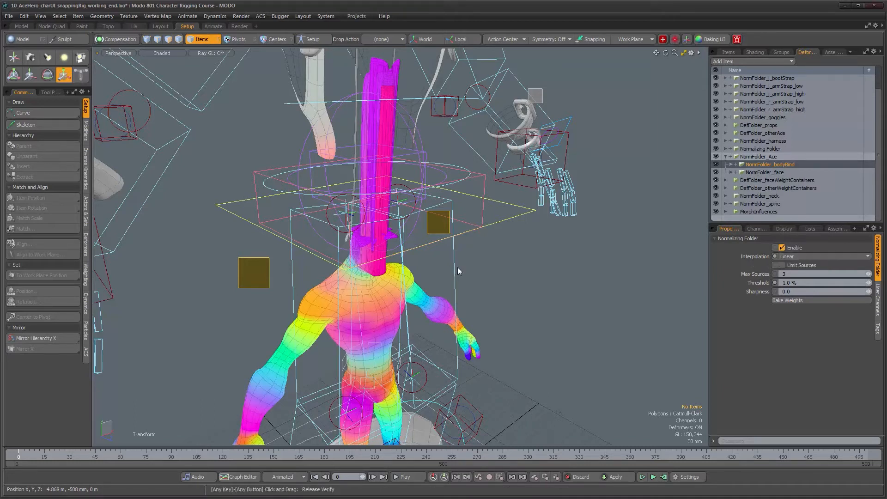
Examine the whole body mesh against its gear and rig controls from several angles
left_click_drag(497, 270, 468, 270, "alt")
right_click_drag(468, 270, 483, 268, "alt")
left_click_drag(471, 268, 484, 266, "alt")
middle_click_drag(467, 213, 463, 271, "alt")
left_click_drag(463, 272, 432, 271, "alt")
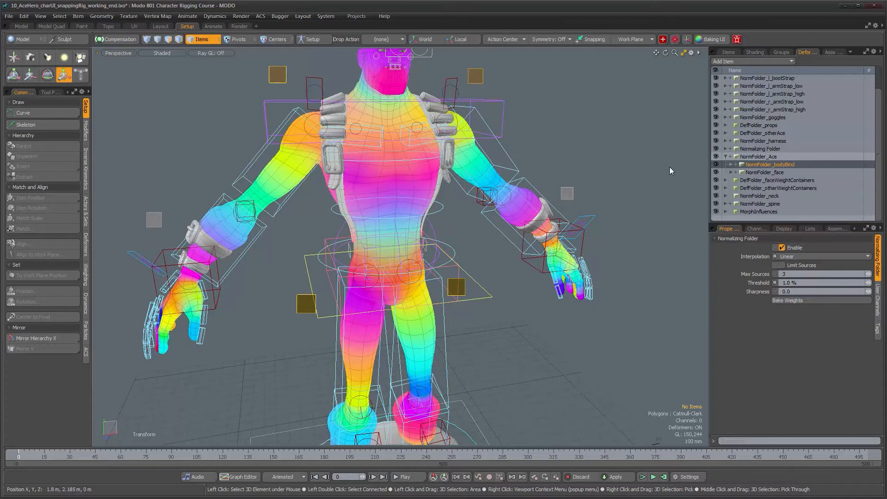
left_click(337, 282)
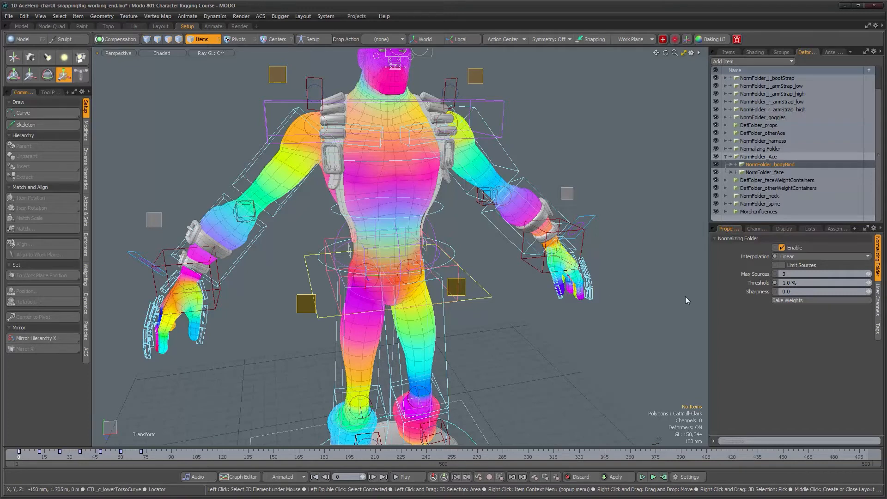
left_click_drag(455, 274, 365, 254, "alt")
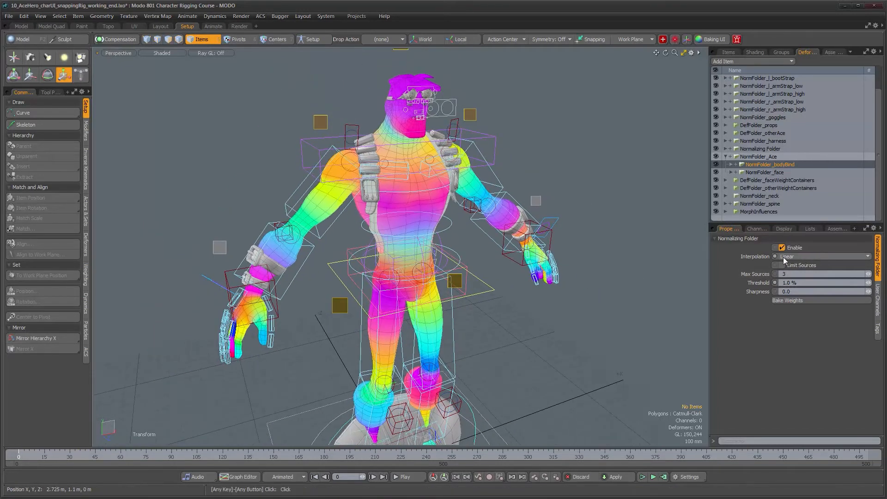
left_click_drag(619, 279, 594, 281, "alt")
middle_click_drag(566, 303, 545, 274, "alt")
left_click_drag(545, 273, 526, 271, "alt")
scroll(481, 280, "down", 2)
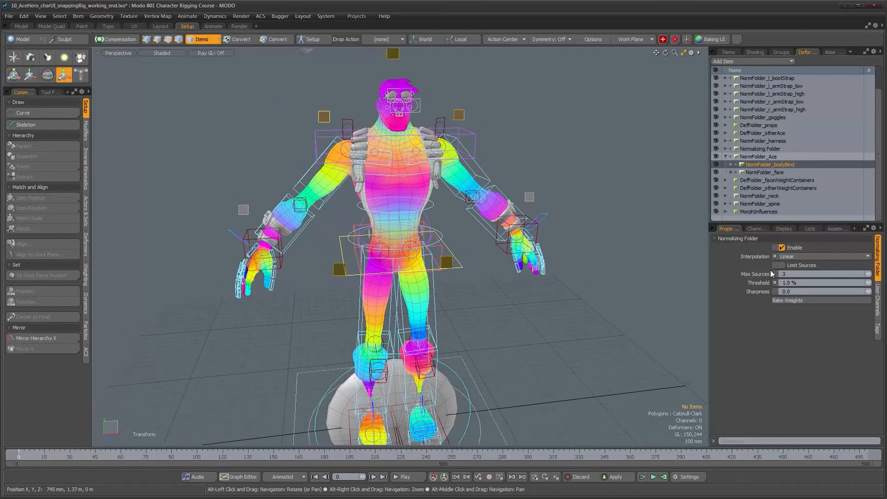
middle_click_drag(508, 290, 497, 277, "alt")
left_click_drag(498, 277, 443, 273, "alt")
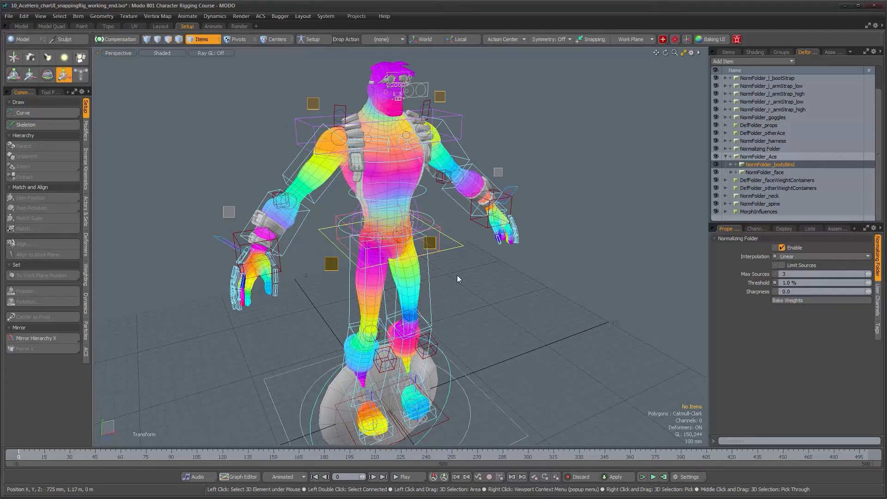
left_click_drag(477, 292, 453, 277, "alt")
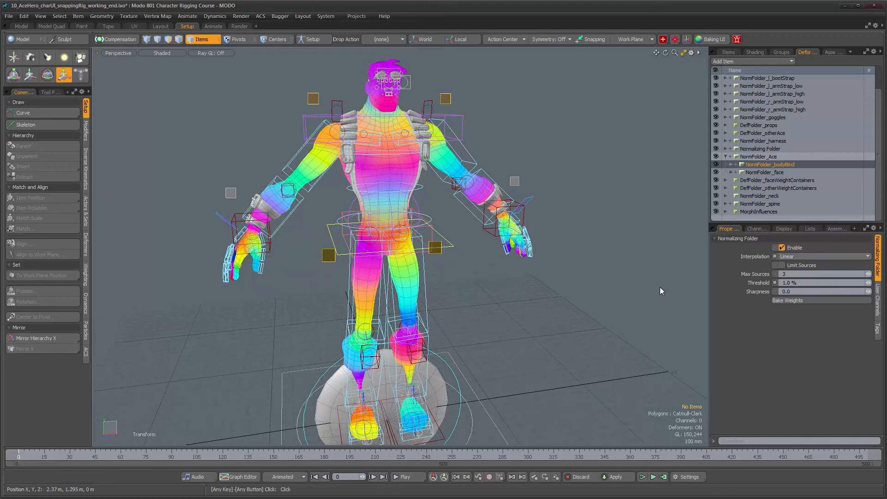
left_click_drag(428, 364, 455, 333, "alt")
middle_click_drag(455, 333, 454, 321, "alt")
right_click_drag(453, 321, 447, 319, "alt")
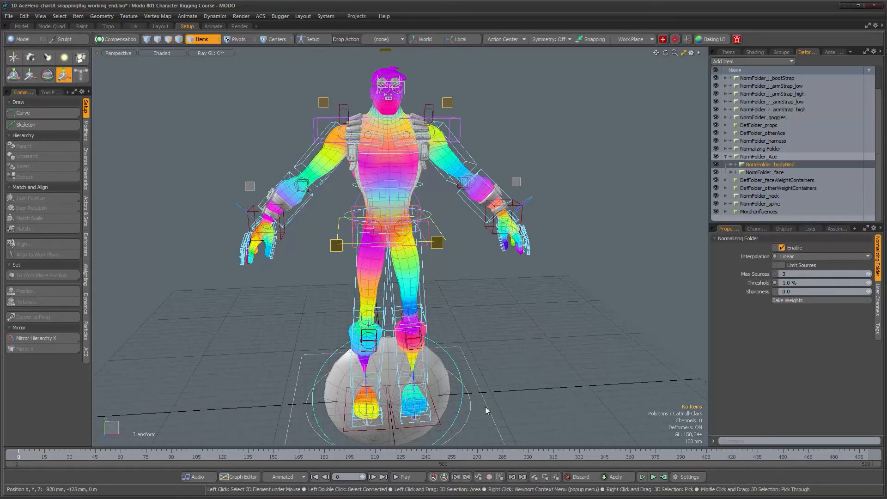
Scale the CTL_c_globalACE control down uniformly to about 49.64% and inspect the geometry, gear and controls up close
left_click_drag(484, 408, 486, 414)
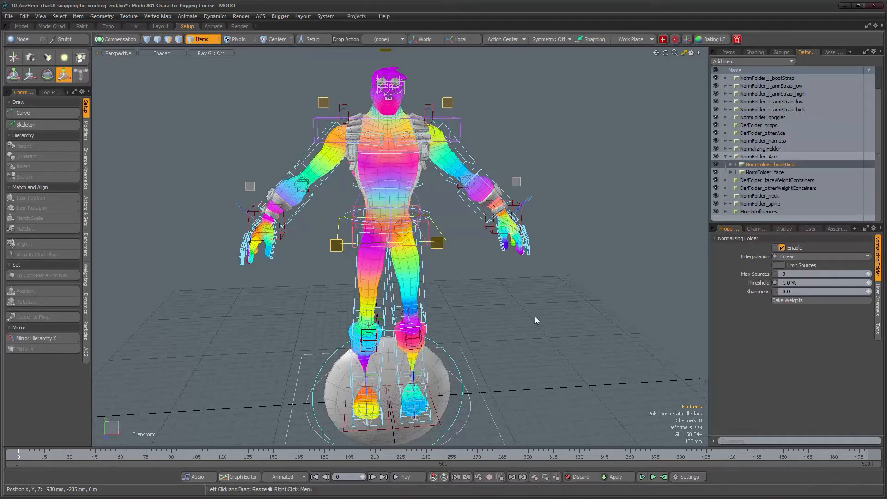
left_click(559, 392)
left_click_drag(559, 392, 503, 390, "alt")
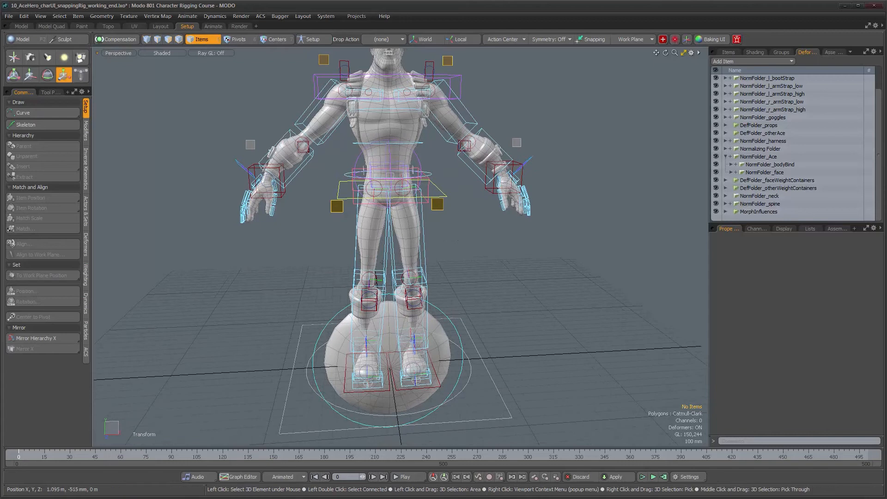
left_click(503, 398)
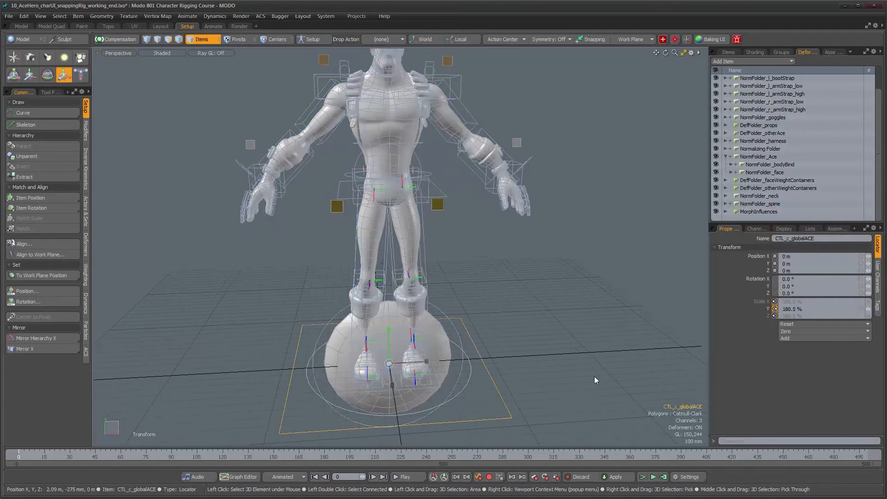
key("space")
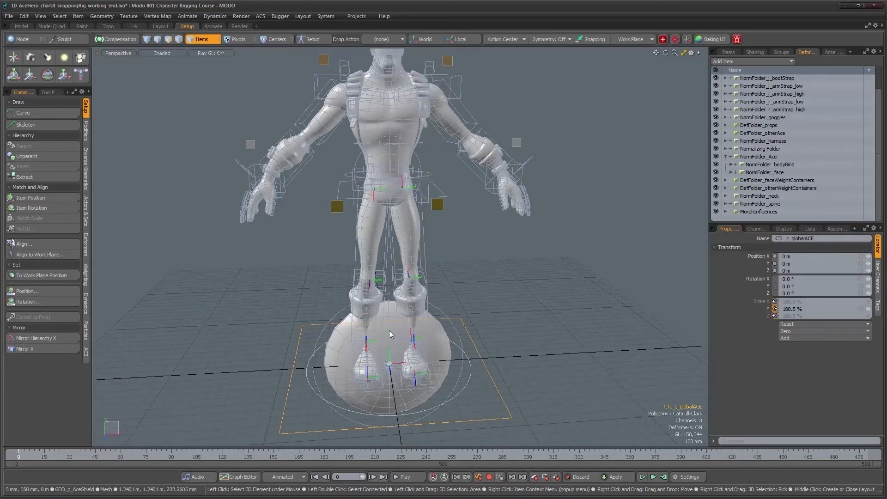
left_click(486, 377)
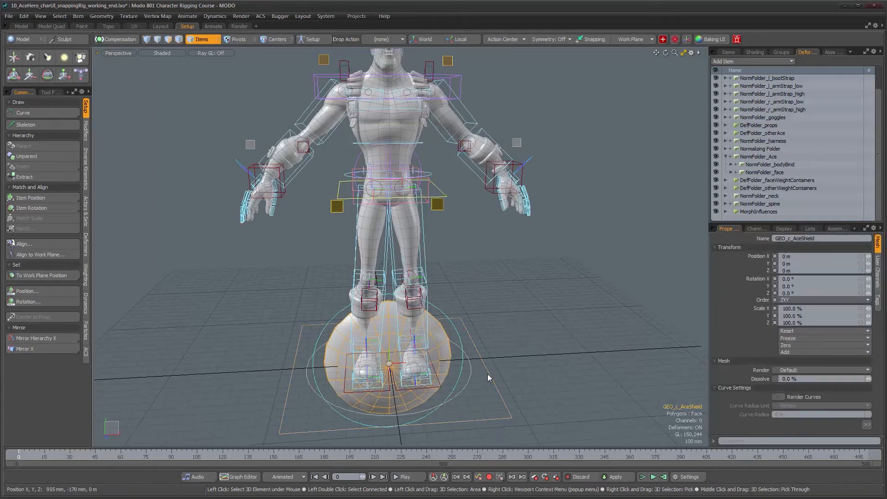
left_click(494, 376)
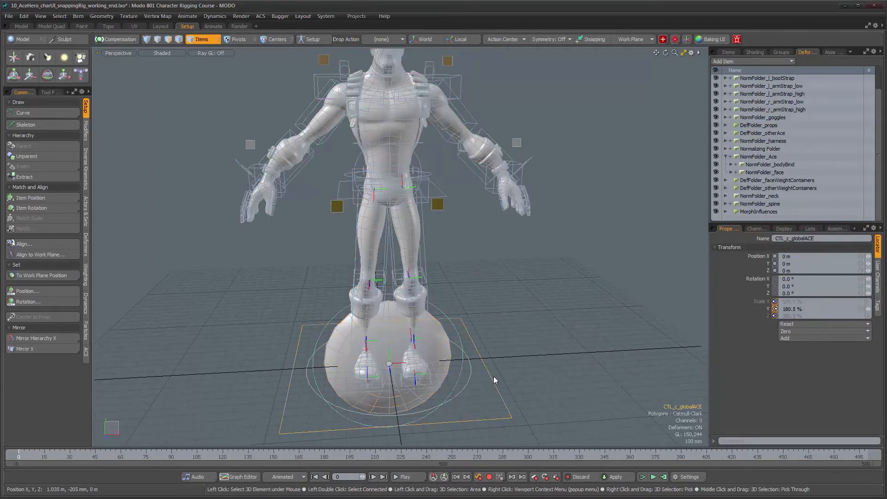
key("y")
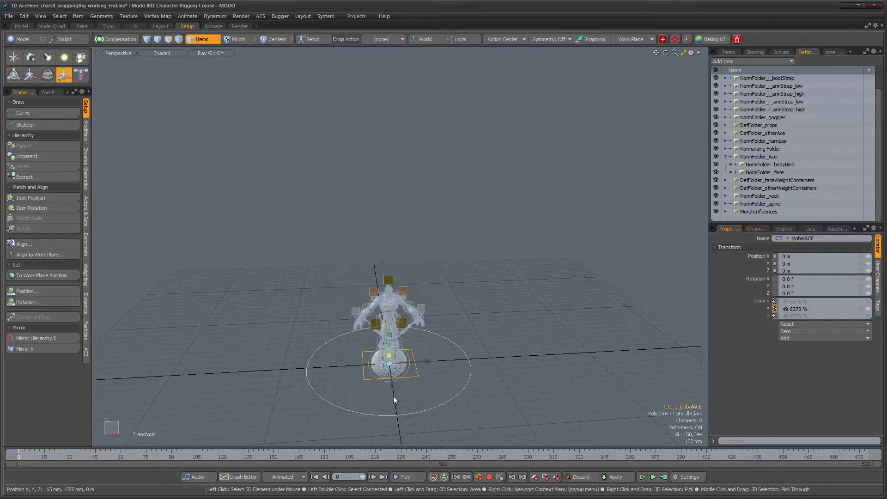
left_click_drag(394, 397, 389, 308, "alt")
scroll(389, 307, "up", 10)
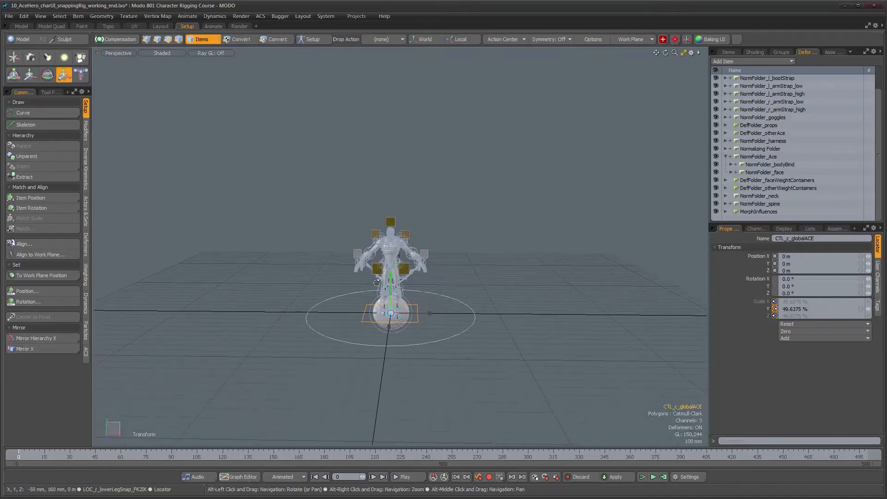
left_click_drag(472, 288, 386, 220, "alt")
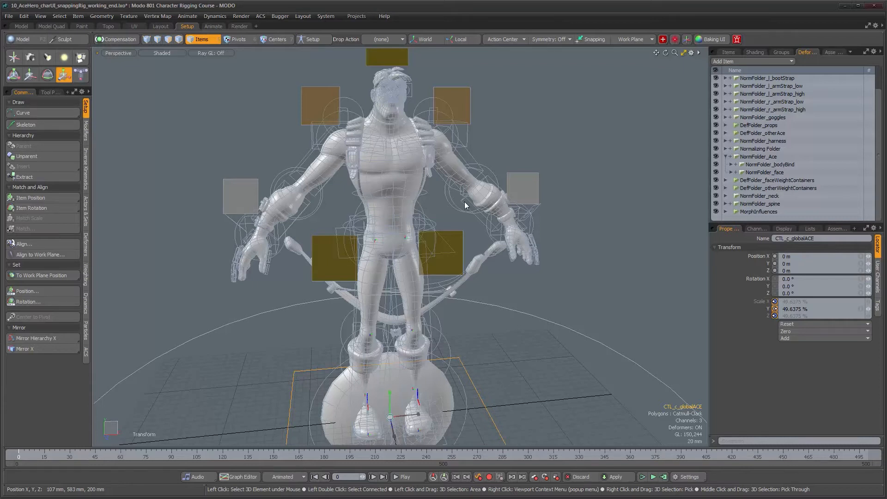
left_click_drag(460, 190, 581, 268, "alt")
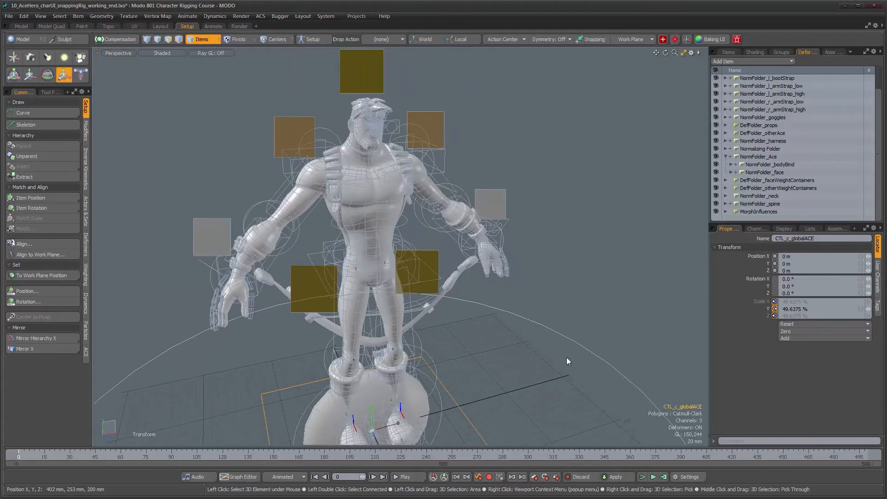
left_click_drag(566, 358, 530, 357, "alt")
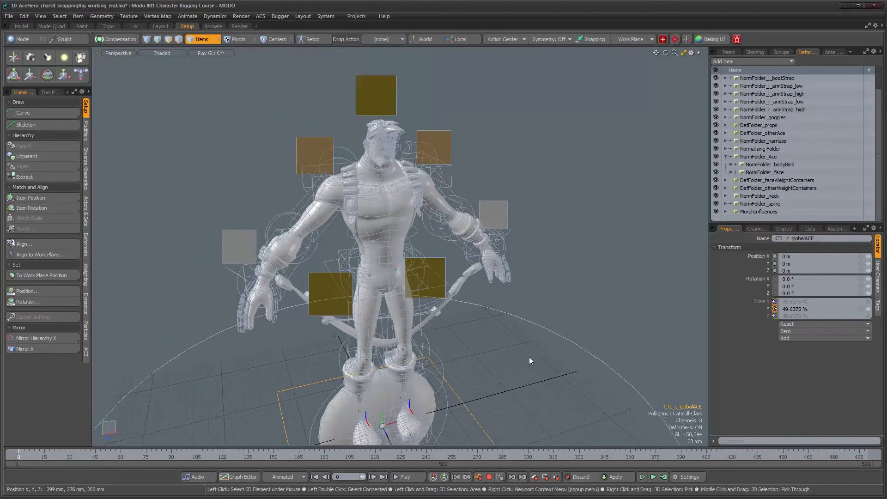
Clear the selection, display the schematic, and create a new active workspace named ACE_scaling
left_click(530, 361)
key("ctrl+space")
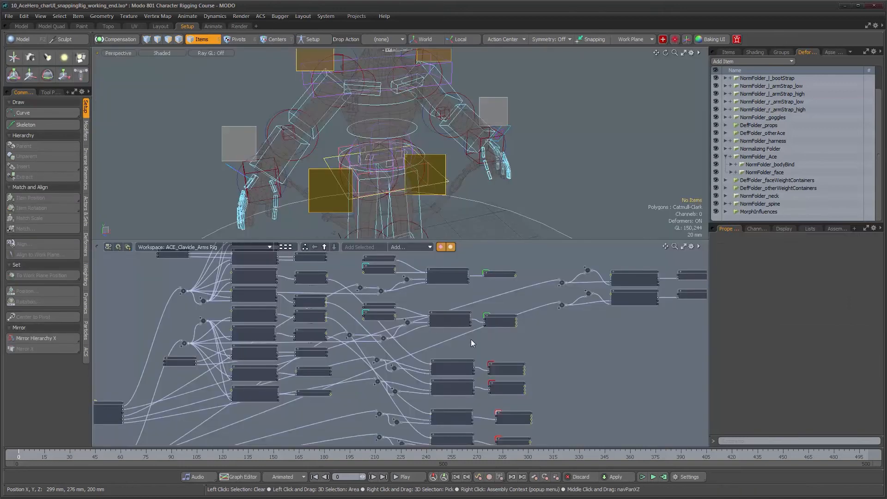
left_click(108, 248)
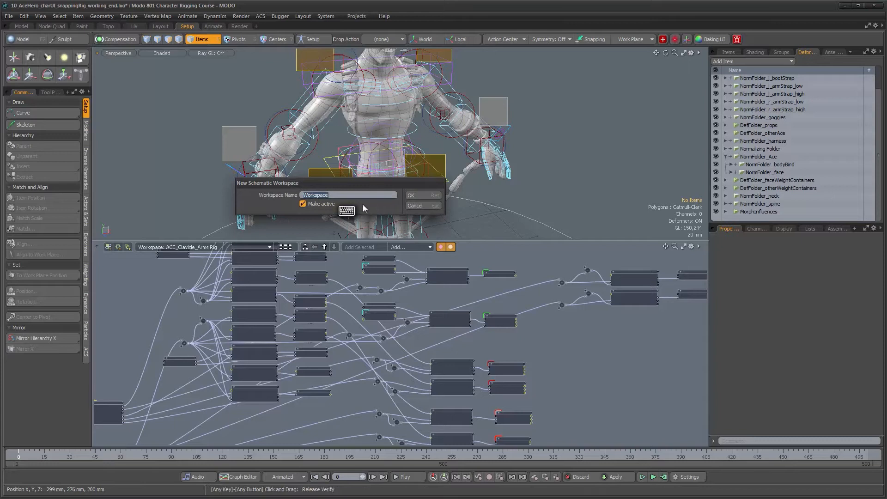
type("ACE_s")
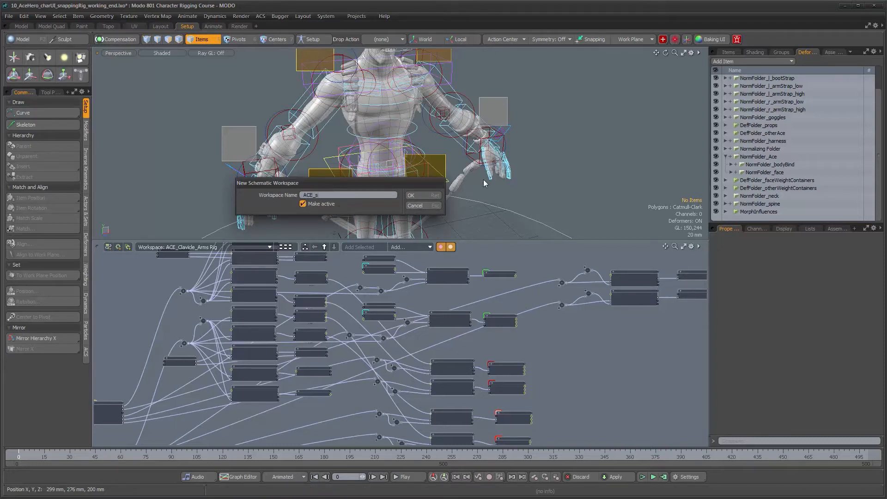
left_click(428, 196)
Add the CTL_c_globalACE control to the ACE_scaling workspace together with its Scale channel, and position the node
left_click_drag(439, 209, 446, 196, "alt")
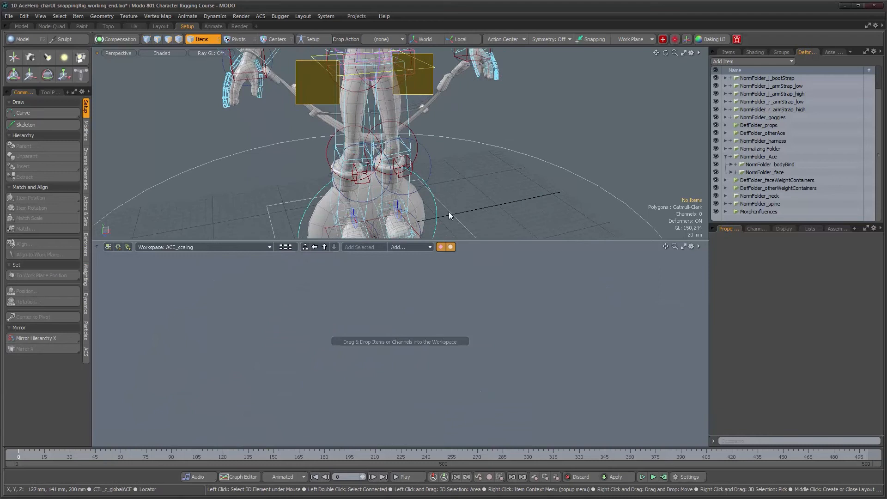
left_click(449, 214)
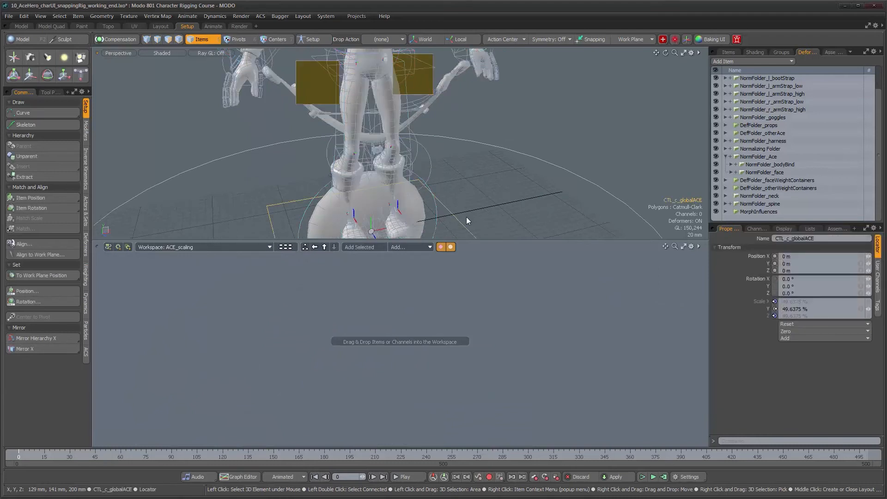
left_click(361, 246)
left_click_drag(475, 334, 312, 306)
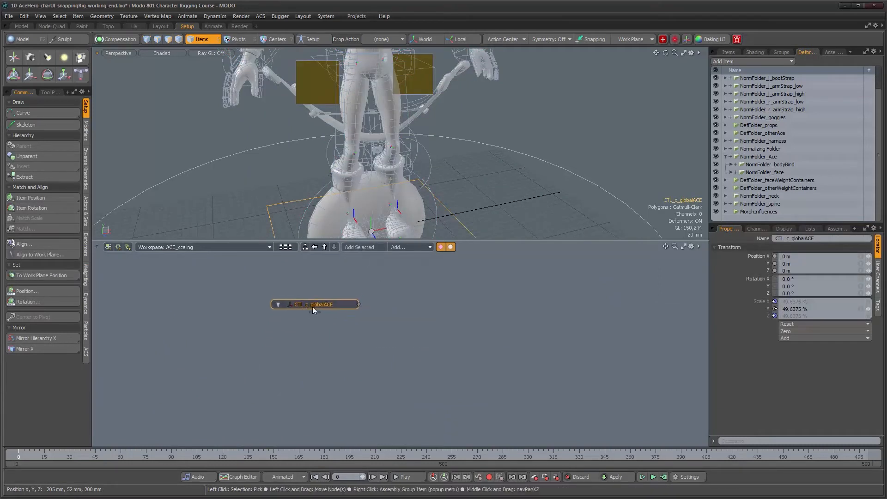
left_click_drag(369, 204, 395, 228, "alt")
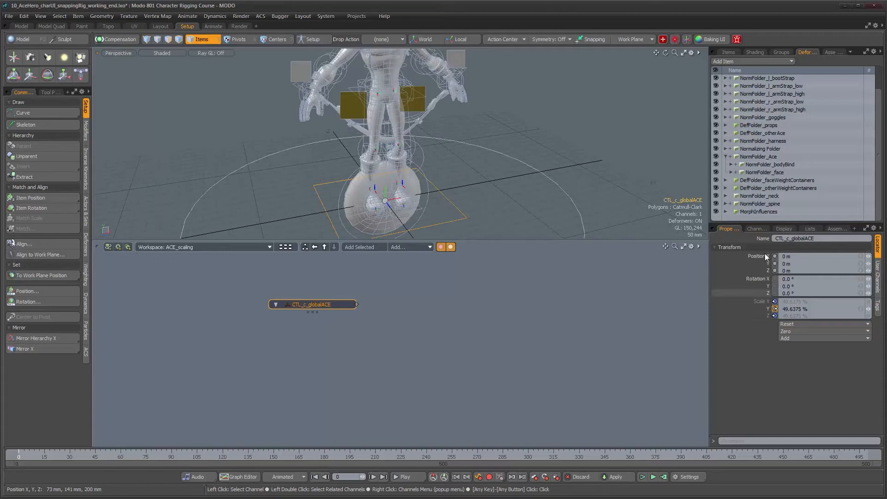
left_click(757, 229)
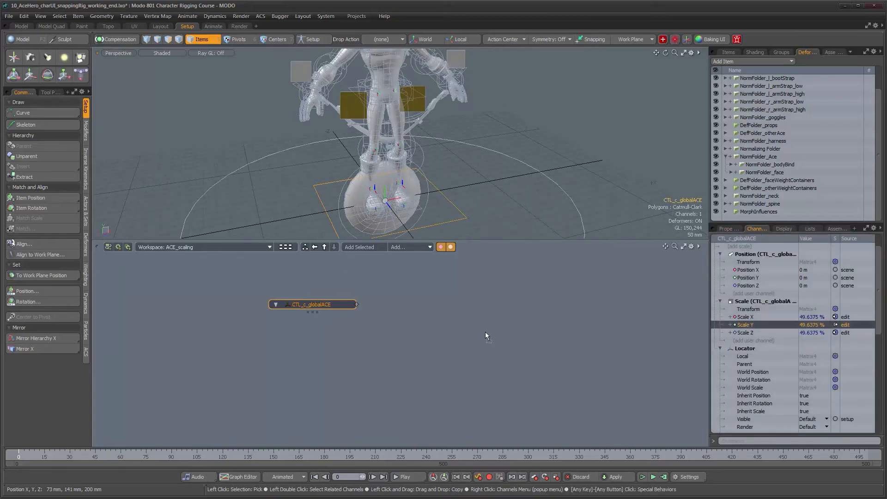
left_click_drag(453, 341, 226, 303)
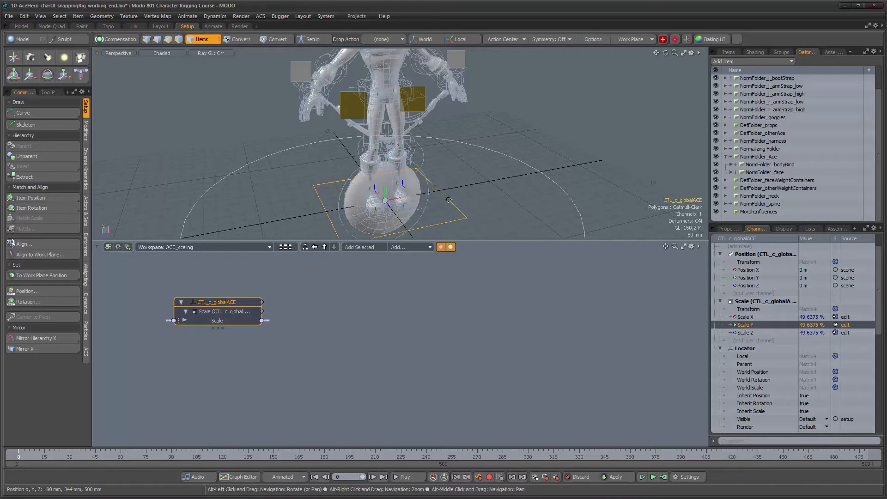
Select all the controls in GRP_c_rigControls, from CTL_r_handControls to CTL_c_torsoAndHeadControls, and add them to the ACE_scaling workspace
middle_click_drag(389, 56, 384, 115, "alt")
right_click_drag(361, 111, 384, 79, "alt")
left_click_drag(397, 72, 329, 94)
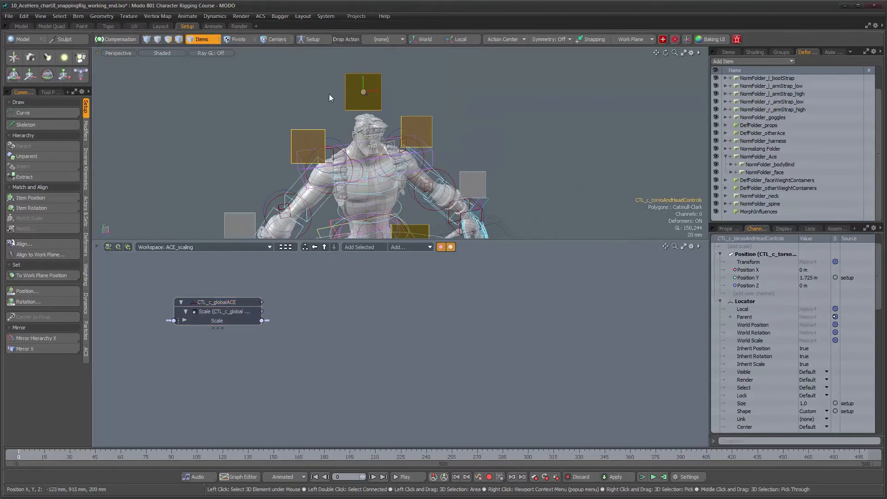
left_click(729, 52)
scroll(804, 145, "up", 3)
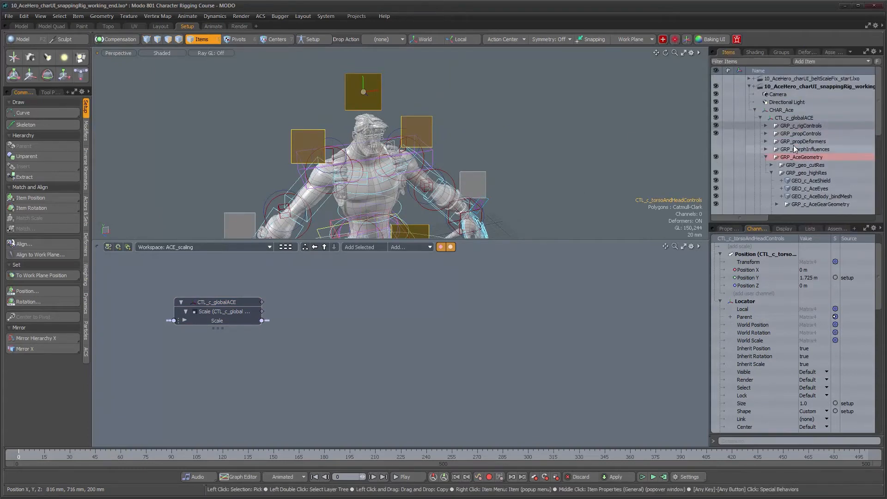
left_click(766, 126)
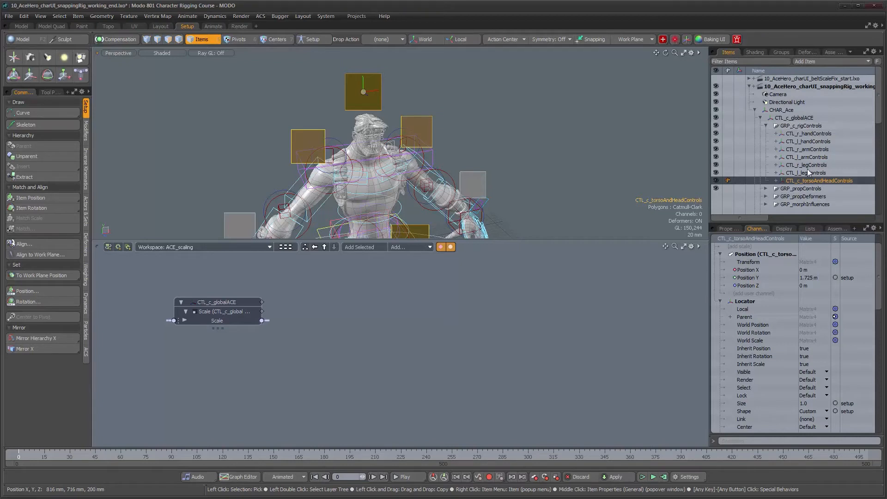
left_click(814, 134, "shift")
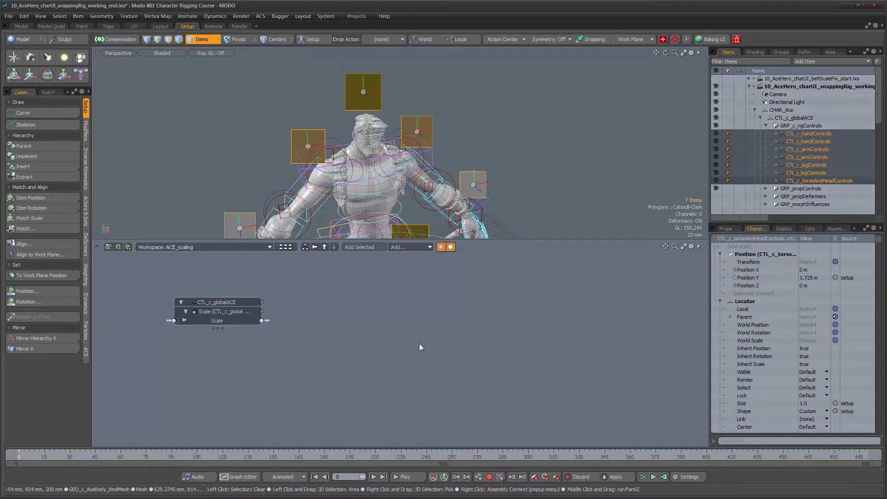
right_click_drag(419, 341, 413, 348, "alt")
left_click_drag(408, 377, 404, 306, "alt")
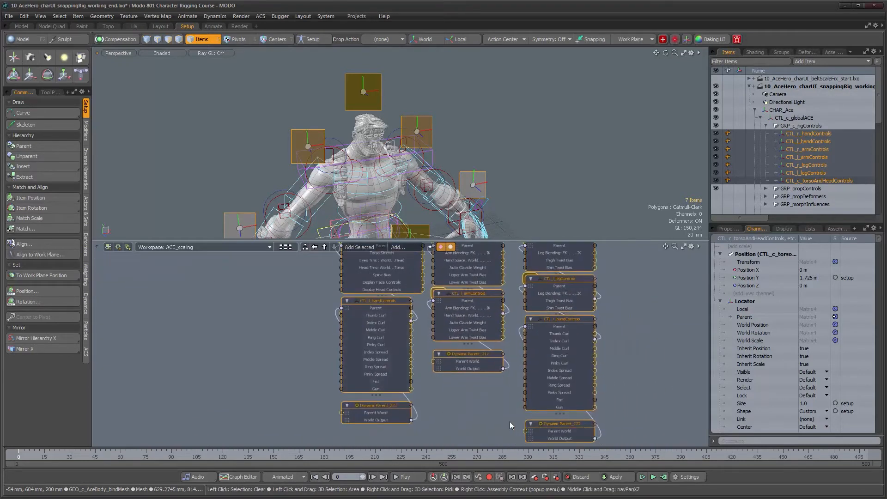
Remove the three exposed Dynamic Parent nodes below the left hand, left arm and right hand control nodes from the workspace
left_click(491, 402)
left_click(481, 354)
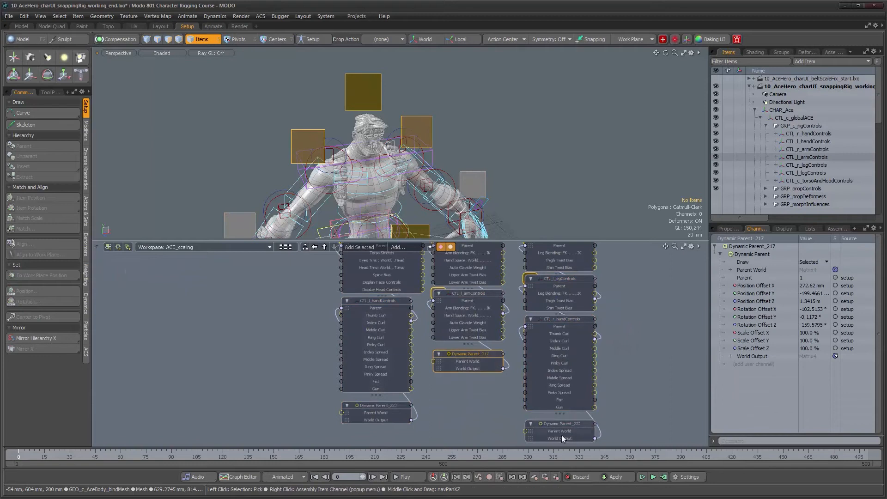
left_click(558, 425, "ctrl")
left_click(390, 405, "ctrl")
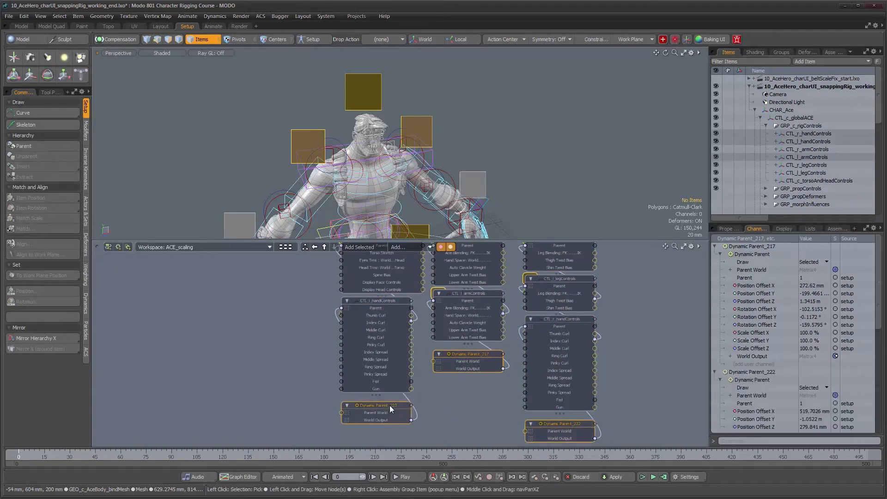
key("Delete")
Move the CTL_l_handControls and CTL_l_armControls nodes aside and remove the Dynamic Parent nodes hidden behind them
left_click_drag(376, 301, 280, 319)
left_click(377, 306)
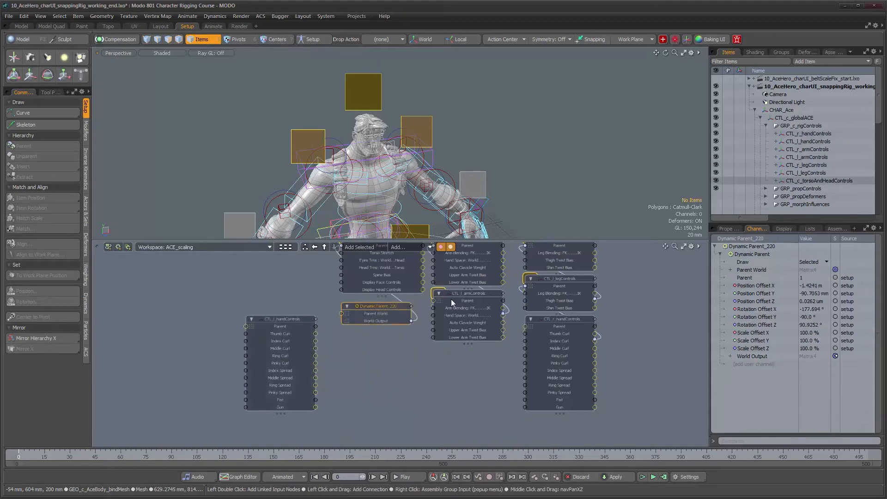
key("Delete")
left_click_drag(445, 302, 274, 286)
left_click(470, 301)
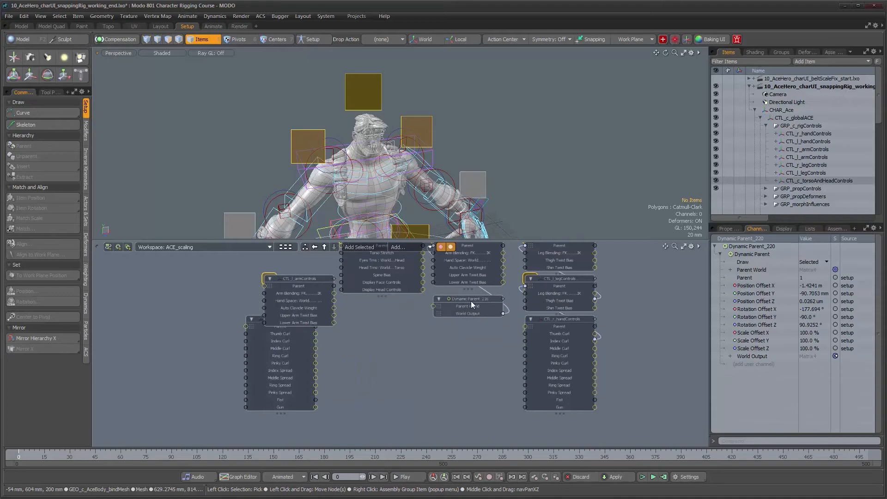
key("Delete")
Move the CTL_r_handControls and CTL_l_legControls nodes aside and remove the Dynamic Parent nodes hidden behind them
middle_click_drag(475, 330, 469, 400)
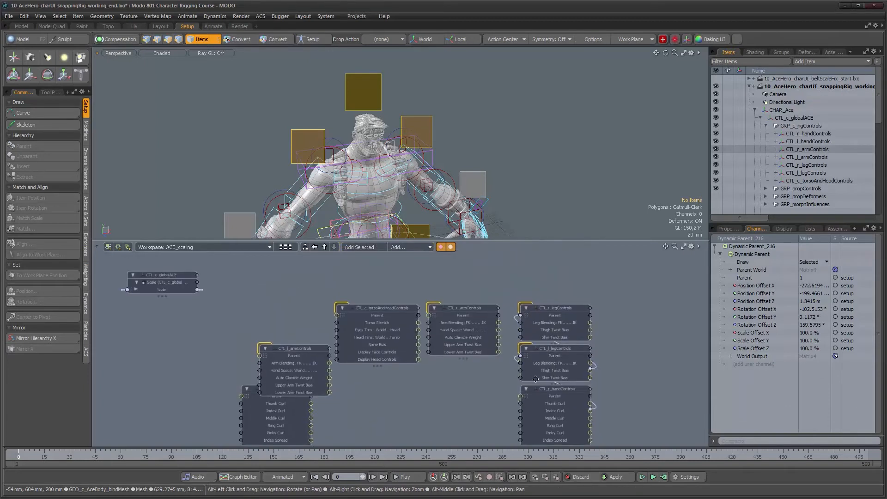
left_click_drag(546, 387, 420, 390)
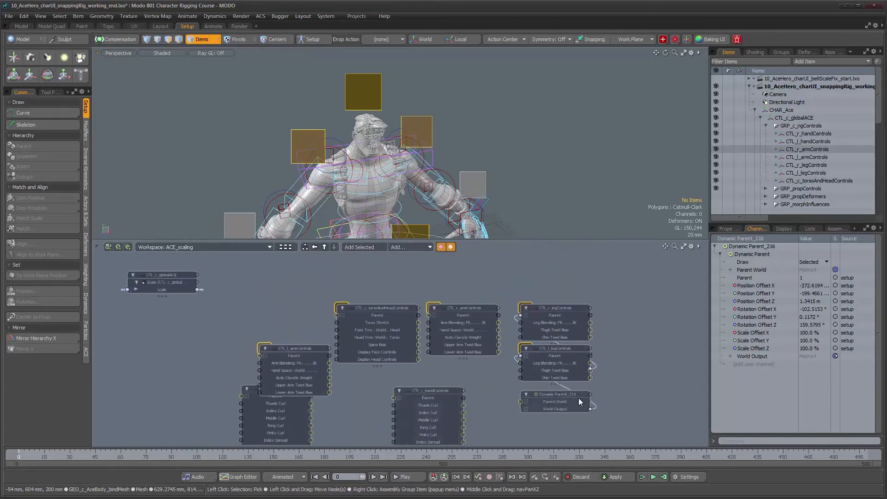
left_click(578, 398)
left_click_drag(562, 350, 564, 389)
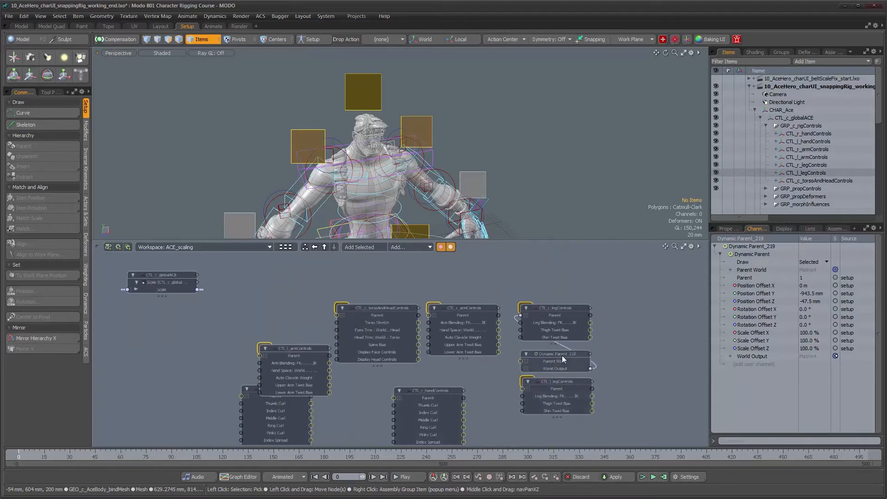
left_click(561, 354)
key("Delete")
Spread out the right arm, torso-and-head, left arm and left hand control nodes, leaving CTL_c_torsoAndHeadControls beside CTL_c_globalACE
left_click_drag(476, 305, 480, 285)
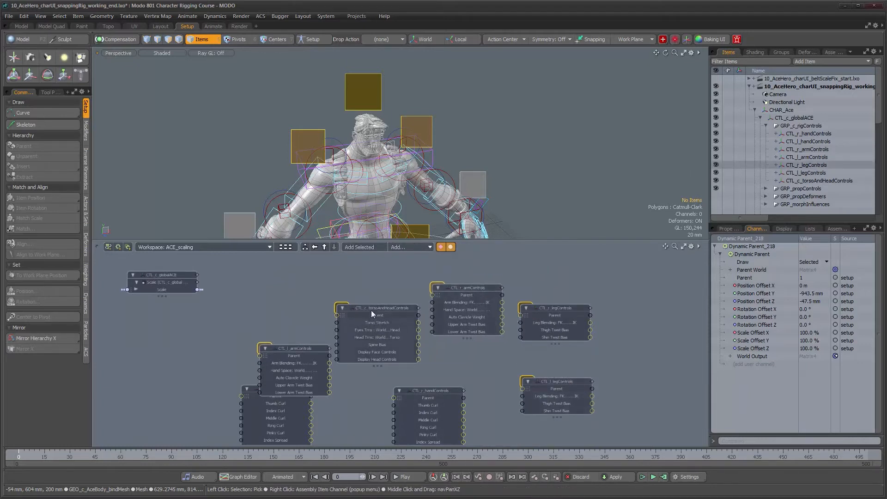
left_click_drag(372, 313, 296, 286)
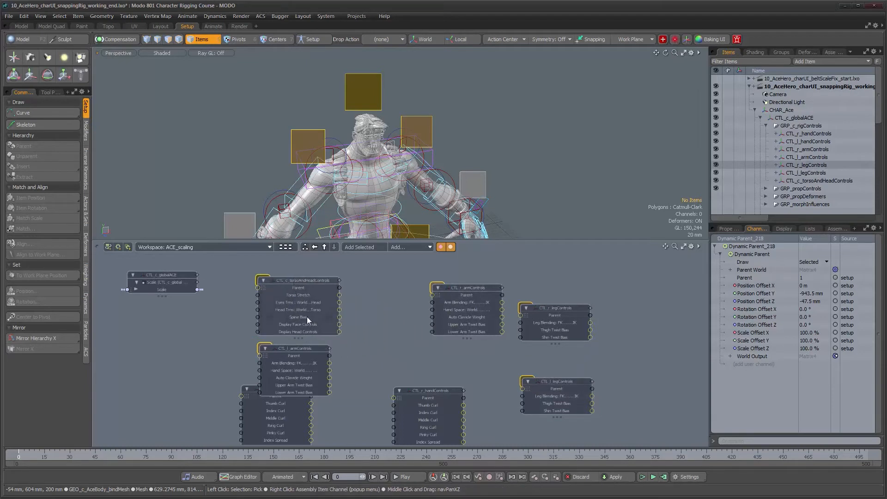
left_click(301, 280)
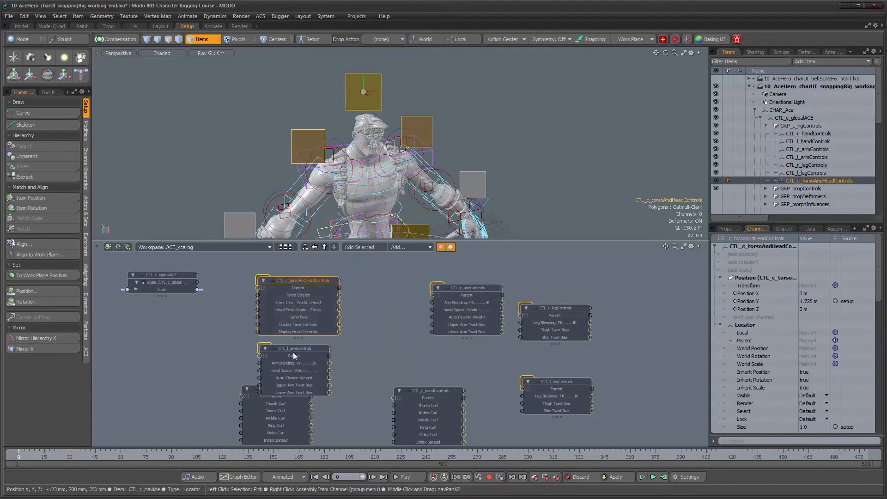
left_click_drag(293, 348, 649, 273)
left_click_drag(246, 395, 621, 344)
scroll(256, 346, "up", 1)
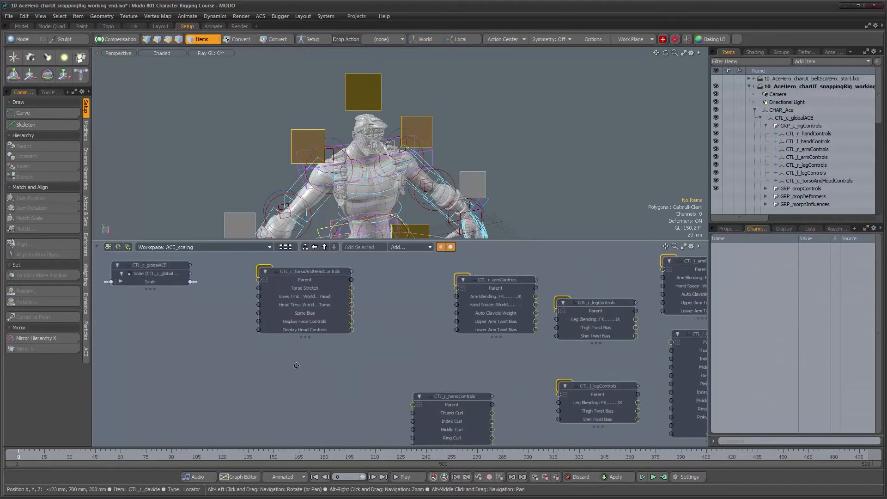
middle_click_drag(295, 364, 346, 396)
Select the locator shape's Size X and Size Y channels of CTL_c_torsoAndHeadControls and add them to its schematic node
left_click(351, 304)
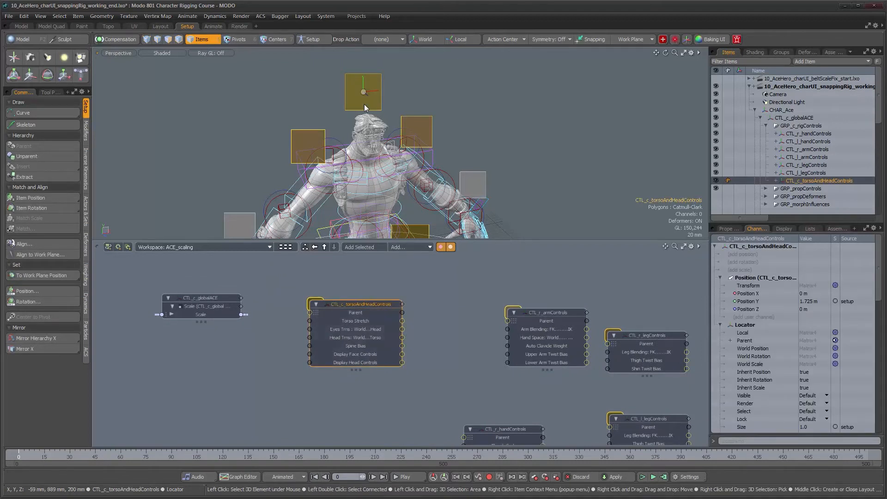
left_click(784, 229)
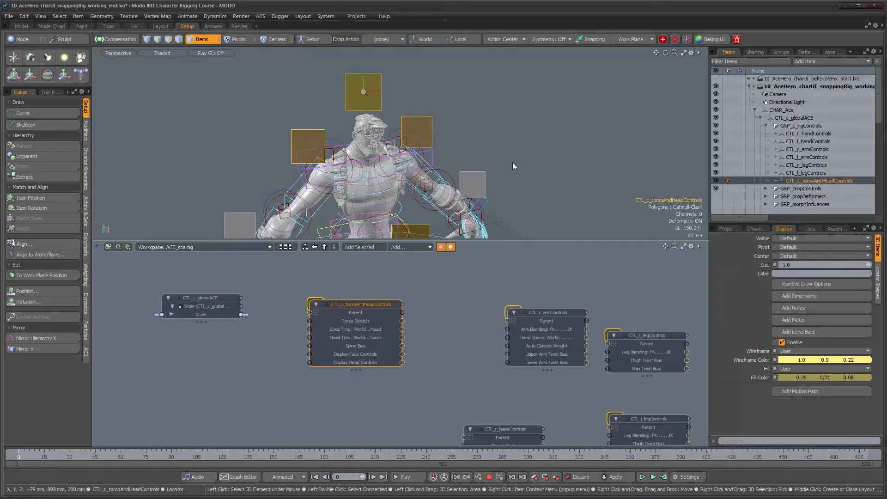
left_click(879, 296)
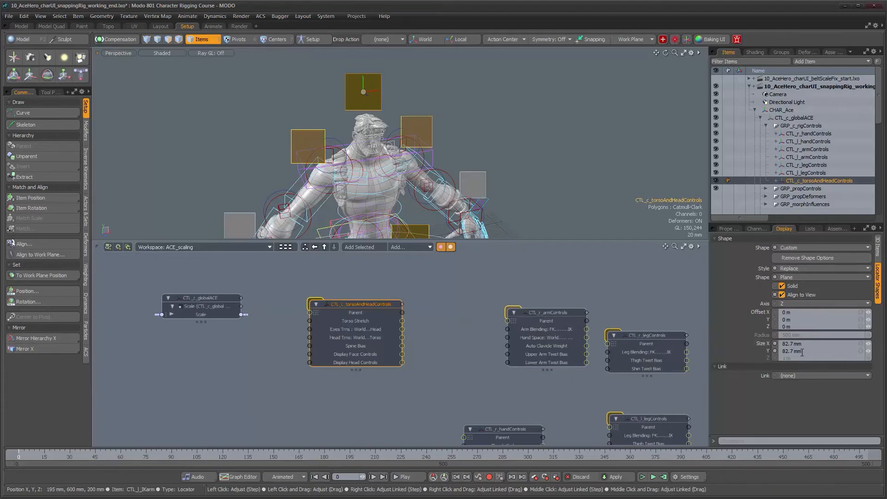
left_click(767, 345, "ctrl")
left_click(767, 352, "ctrl")
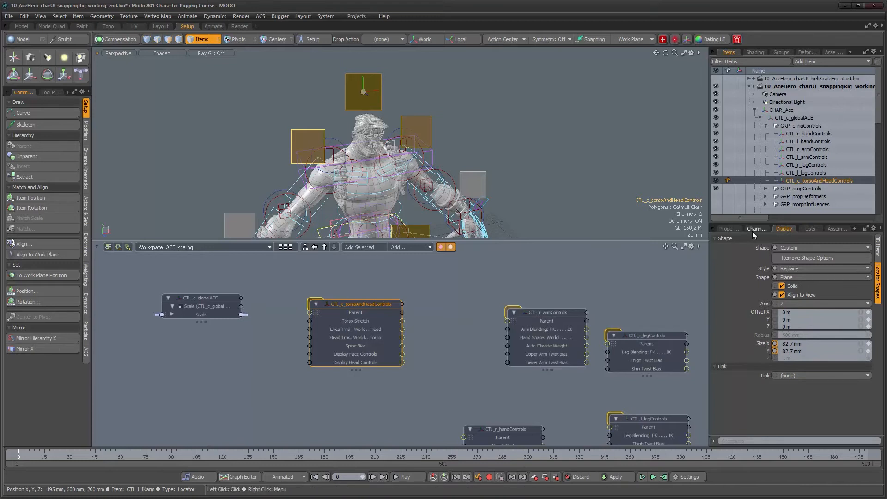
left_click(755, 229)
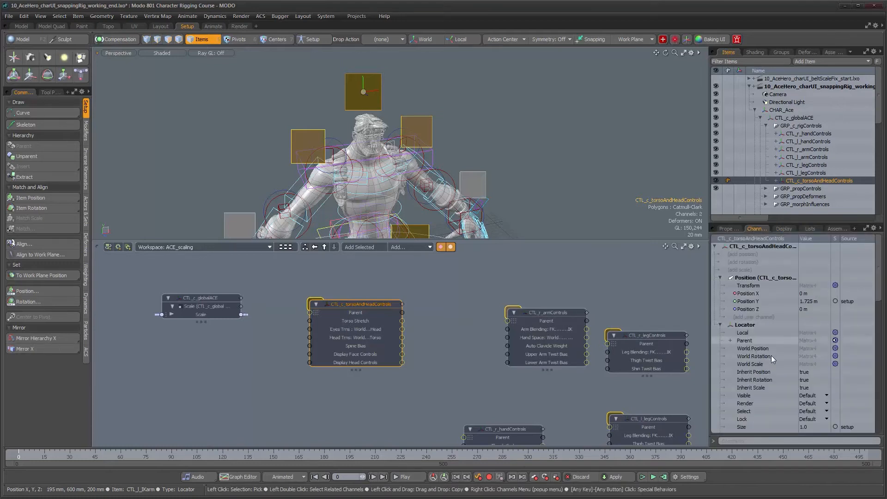
scroll(773, 359, "down", 4)
left_click_drag(764, 381, 476, 410)
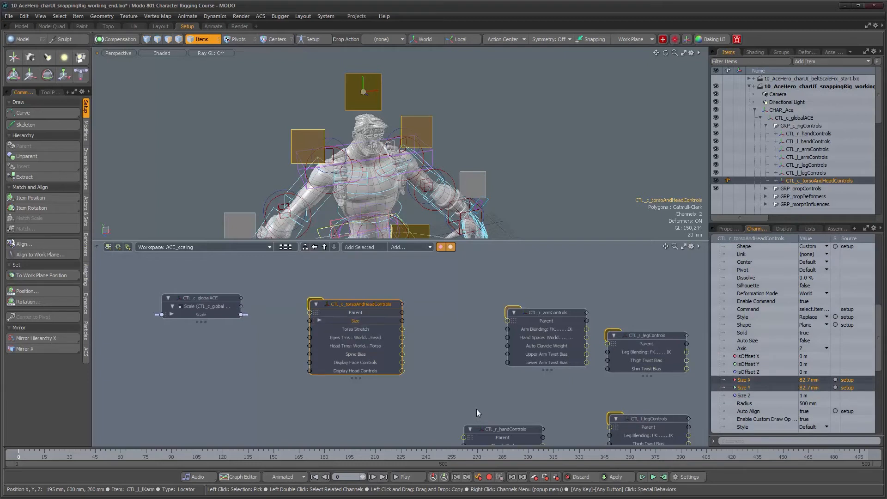
Expand the torso control's Size and the global control's Scale into separate axis channels, leaving space between both nodes
left_click(319, 320)
left_click_drag(354, 307, 365, 290)
right_click_drag(285, 307, 328, 317, "alt")
left_click_drag(441, 319, 579, 321, "alt")
left_click_drag(343, 303, 167, 292)
left_click(333, 316)
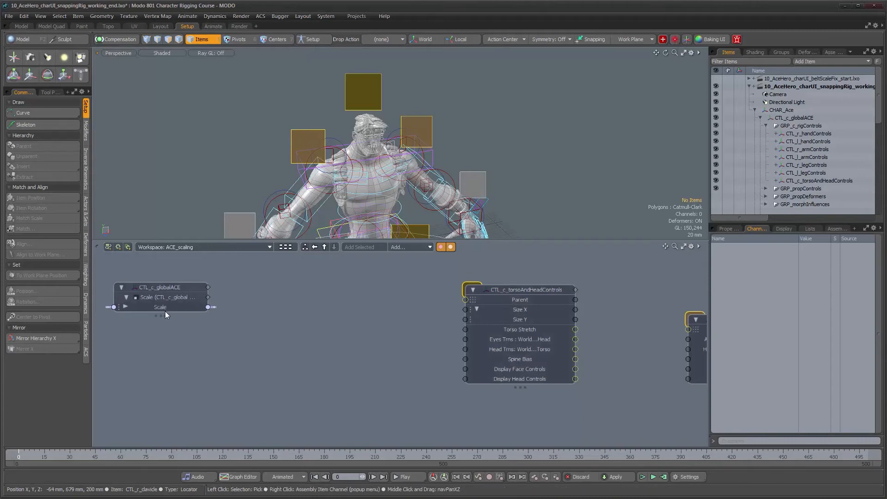
left_click(125, 307)
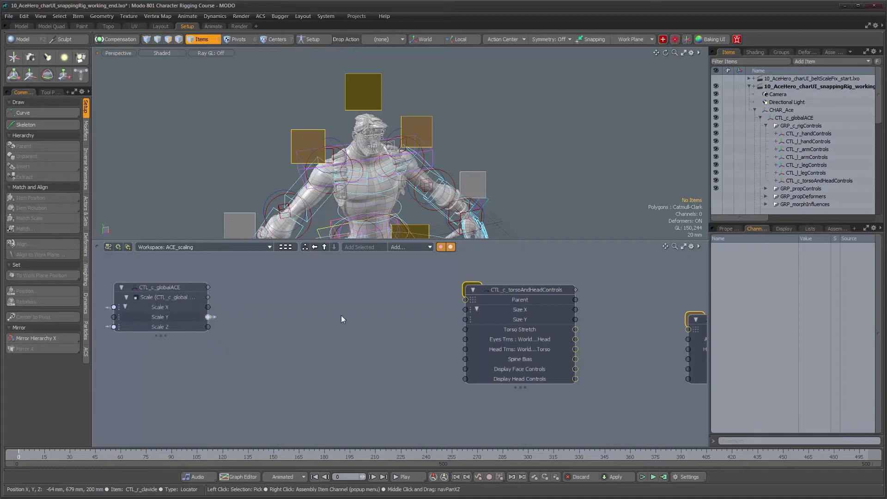
Add a Basic Math: Multiply channel modifier and place it between the CTL_c_globalACE and CTL_c_torsoAndHeadControls nodes
left_click(420, 247)
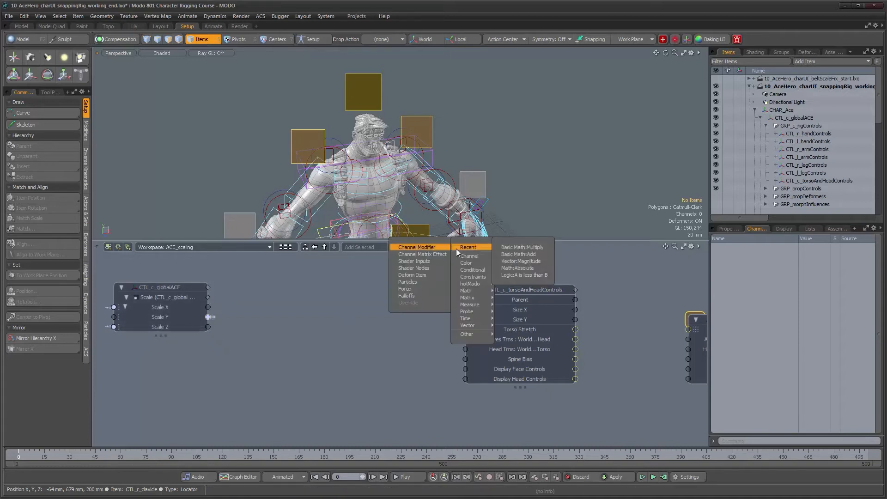
mouse_move(426, 249)
mouse_move(468, 290)
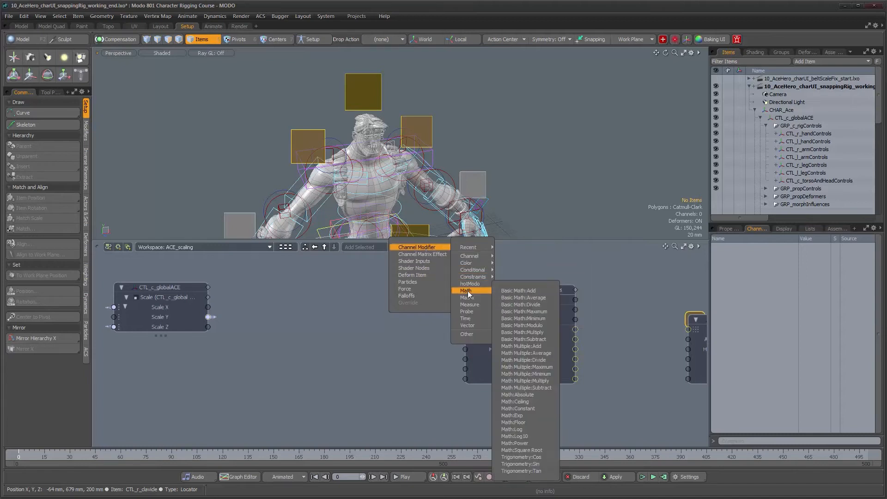
left_click(522, 332)
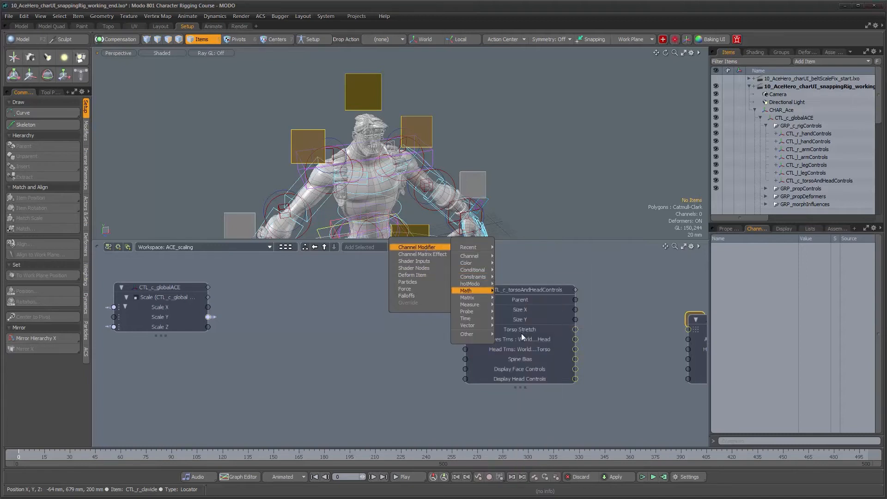
left_click_drag(428, 334, 323, 335)
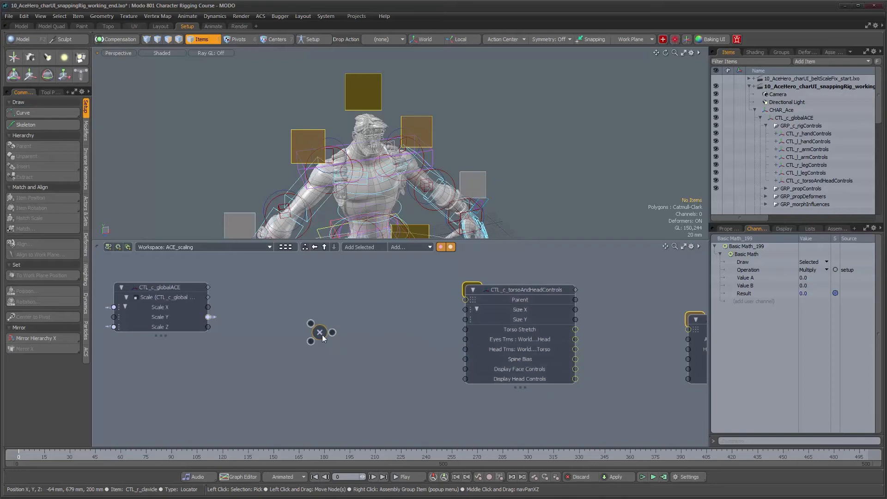
Check the torso control's Size values and set the Multiply node's Value A to 0.0827 and Value B to 1.0
left_click(524, 290)
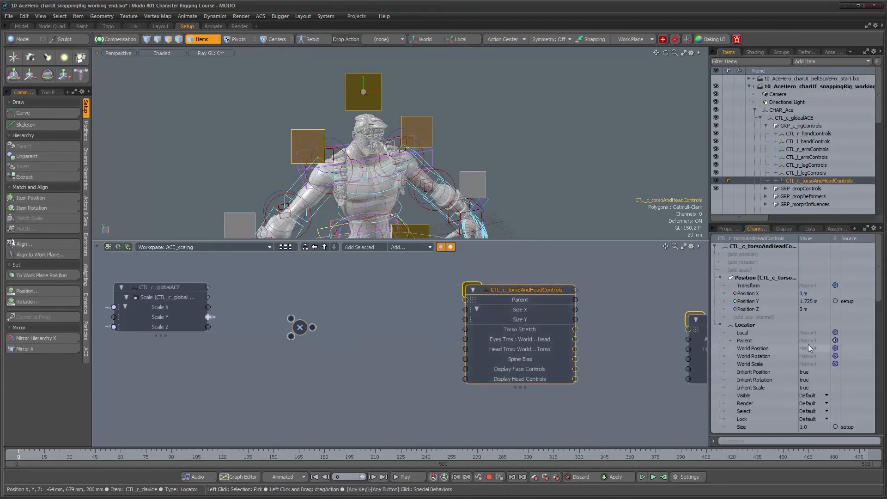
scroll(817, 380, "down", 8)
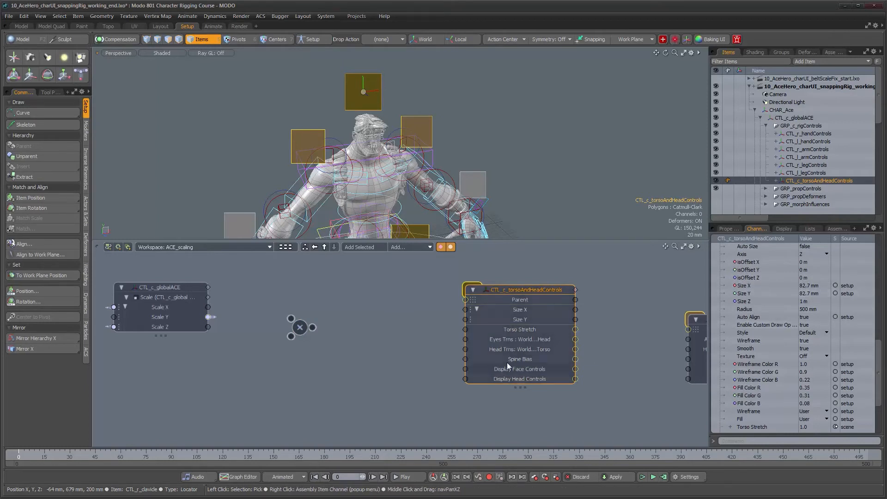
left_click(301, 328)
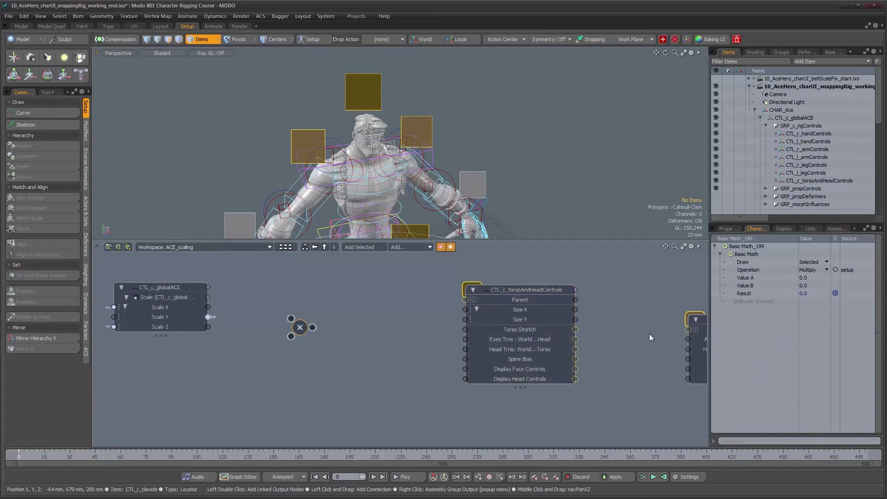
left_click(805, 278)
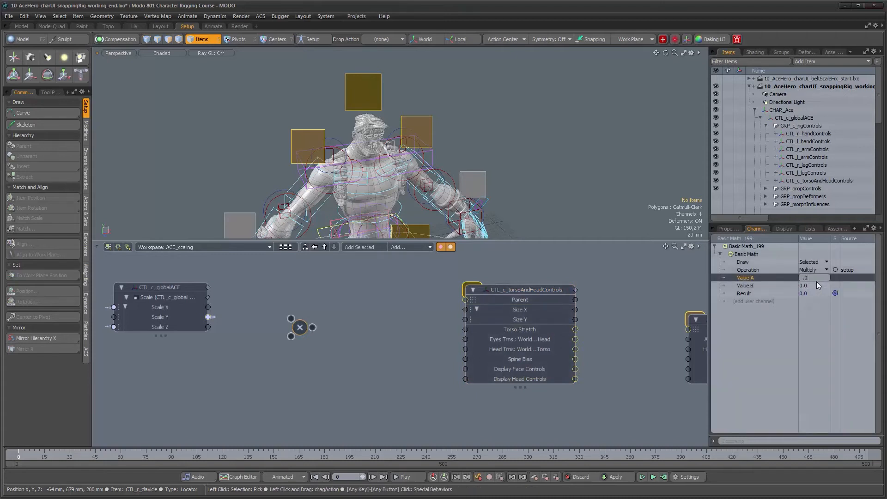
key("Return")
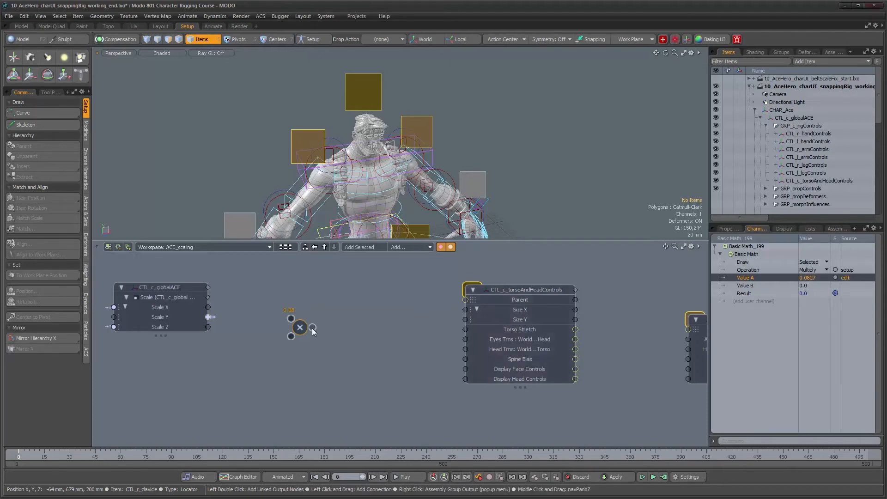
left_click_drag(312, 327, 418, 316)
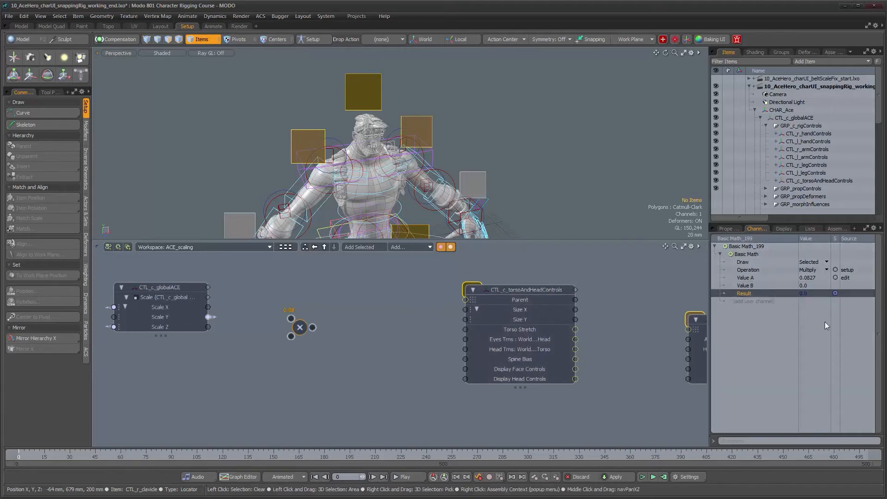
left_click(815, 285)
type("1")
key("Return")
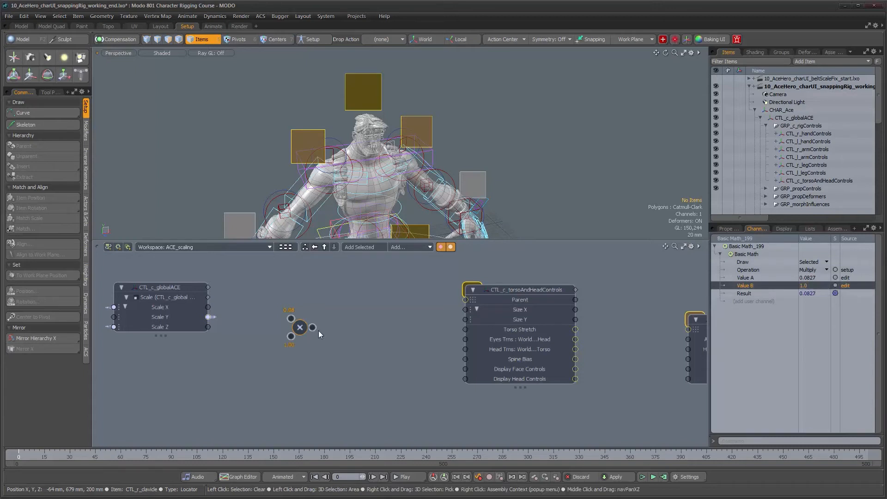
Connect the Multiply node's Result to the torso control's Size X and Size Y, and CTL_c_globalACE's Scale Y to its Value B
left_click_drag(440, 316, 465, 310)
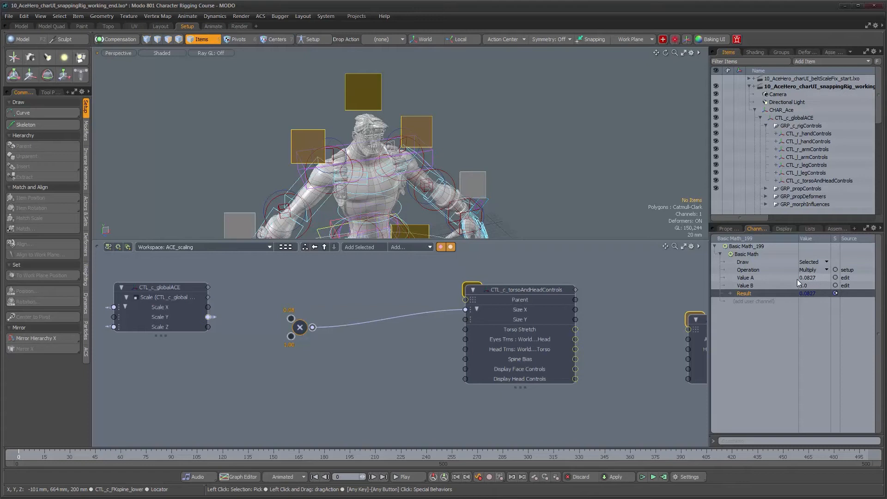
left_click_drag(303, 328, 364, 315)
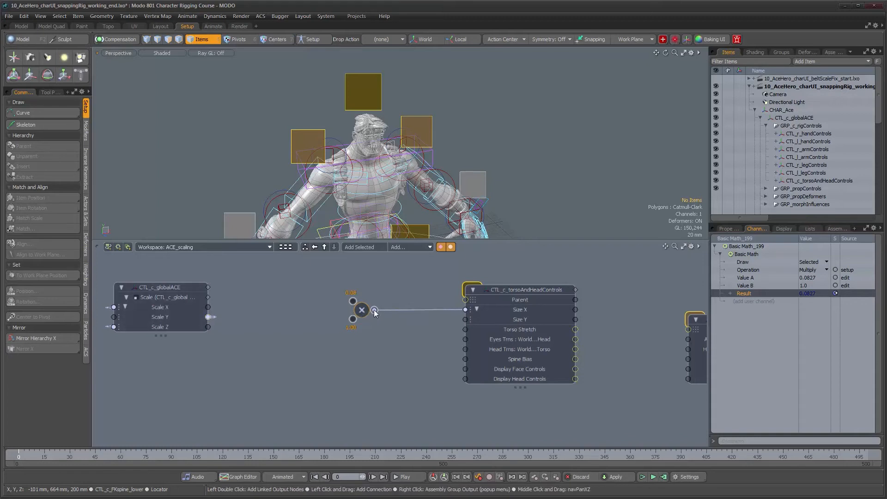
left_click_drag(445, 322, 465, 319)
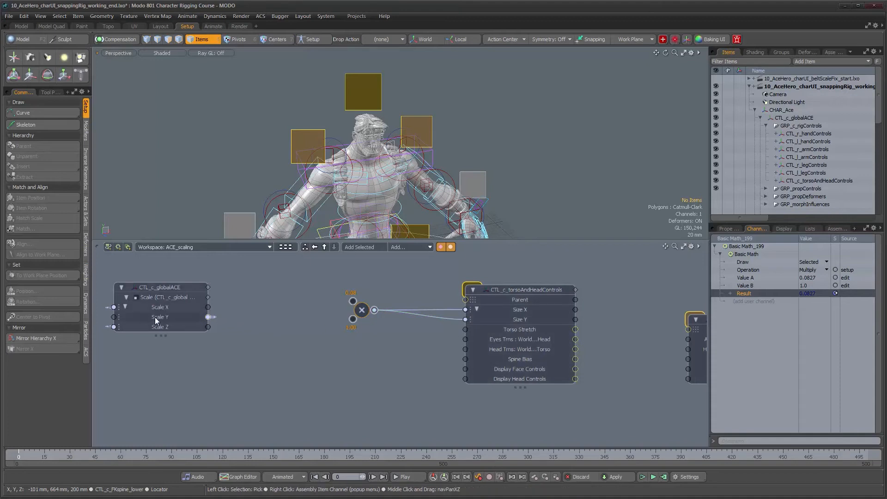
left_click_drag(208, 317, 353, 319)
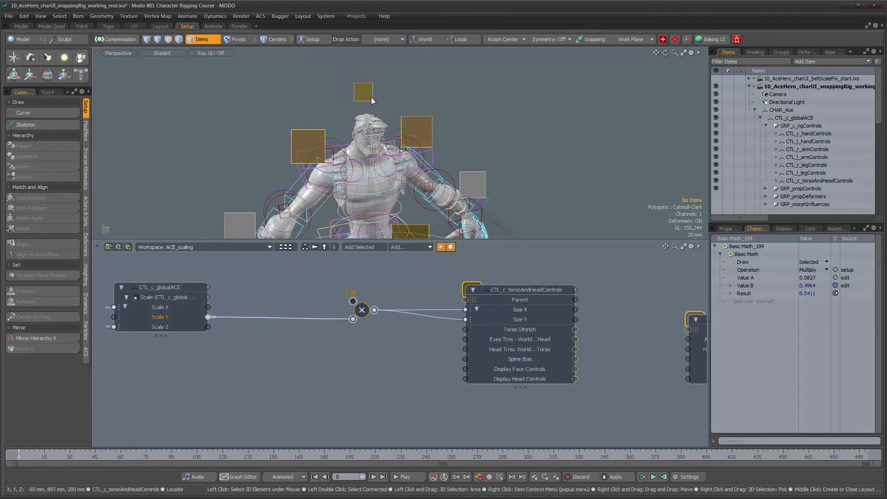
left_click_drag(416, 155, 422, 175, "alt")
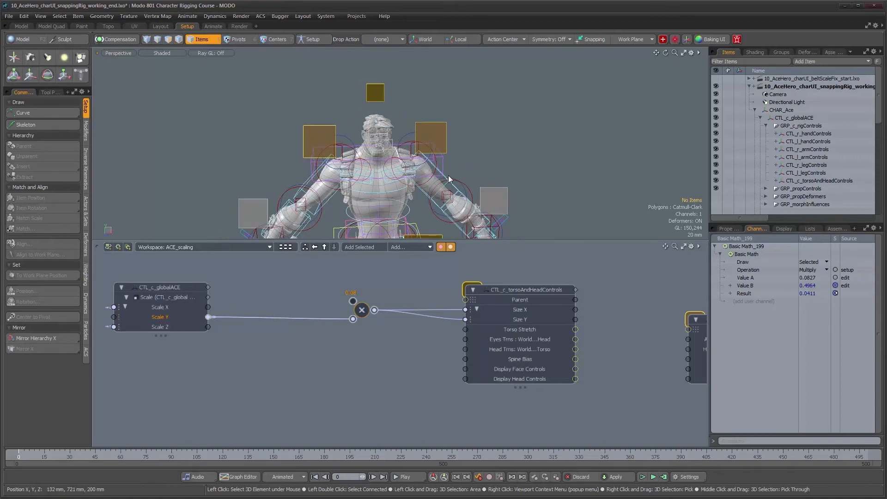
Place the CTL_r_armControls node directly below the CTL_c_torsoAndHeadControls node in the schematic
scroll(457, 179, "down", 2, "alt")
middle_click_drag(457, 180, 446, 145, "alt")
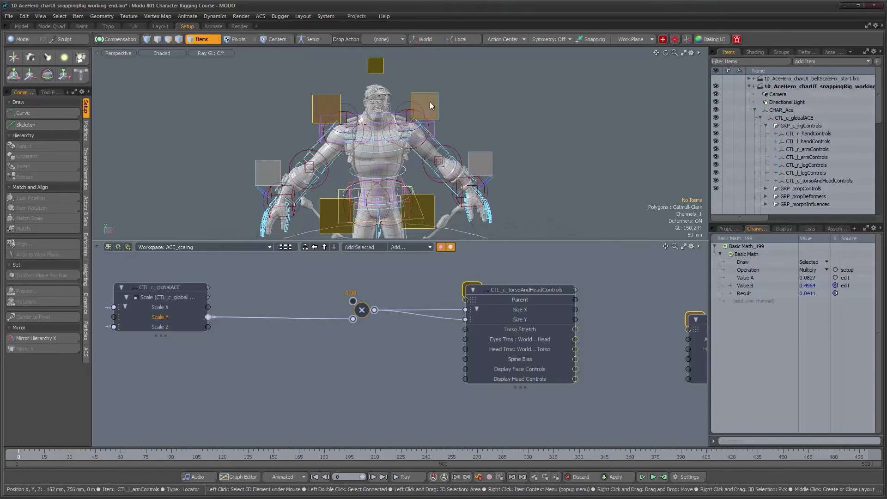
middle_click_drag(528, 328, 484, 318, "alt")
scroll(483, 318, "down", 1, "alt")
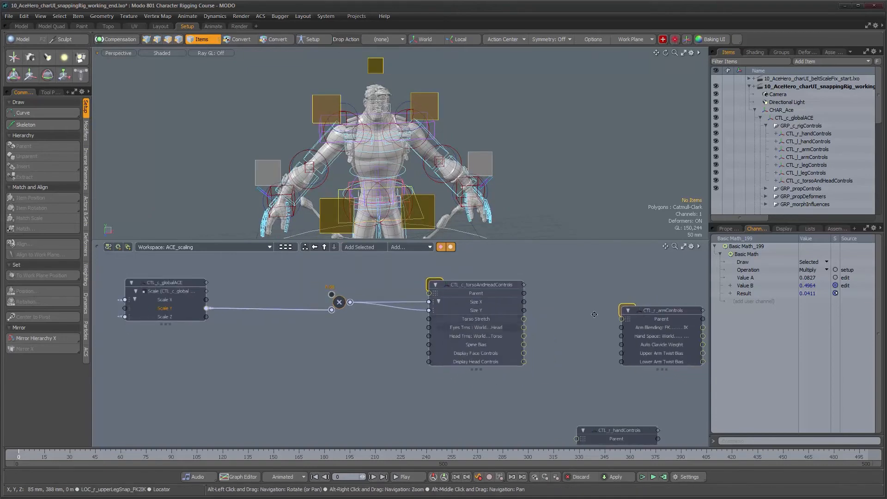
left_click_drag(633, 316, 459, 379)
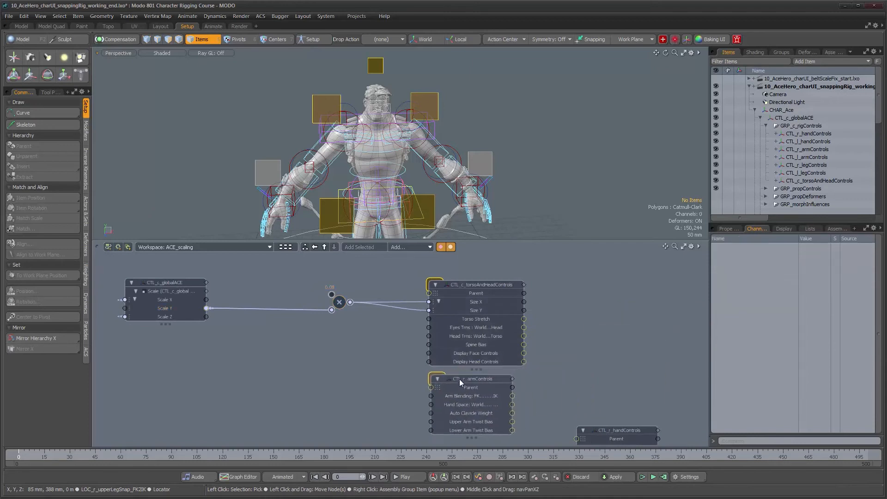
Add CTL_r_armControls' Size X and Size Y channels to its schematic node and expand them into separate inputs
left_click(461, 379)
scroll(781, 387, "down", 10)
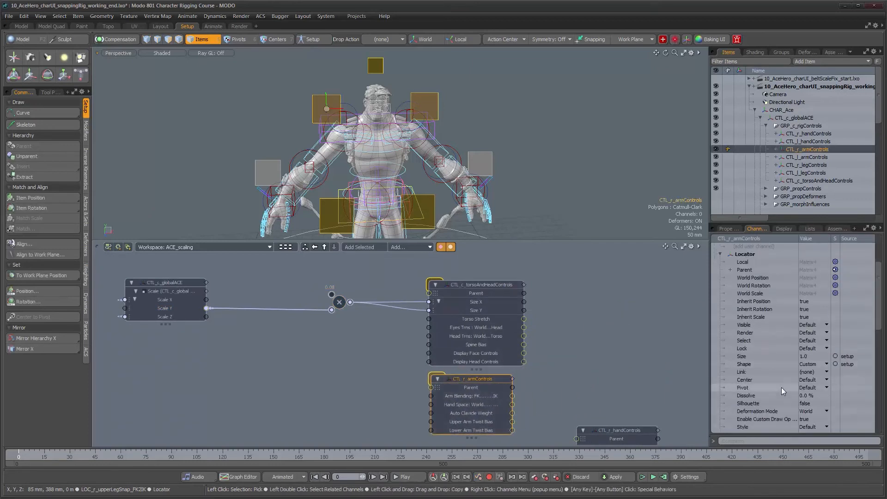
scroll(788, 372, "down", 3)
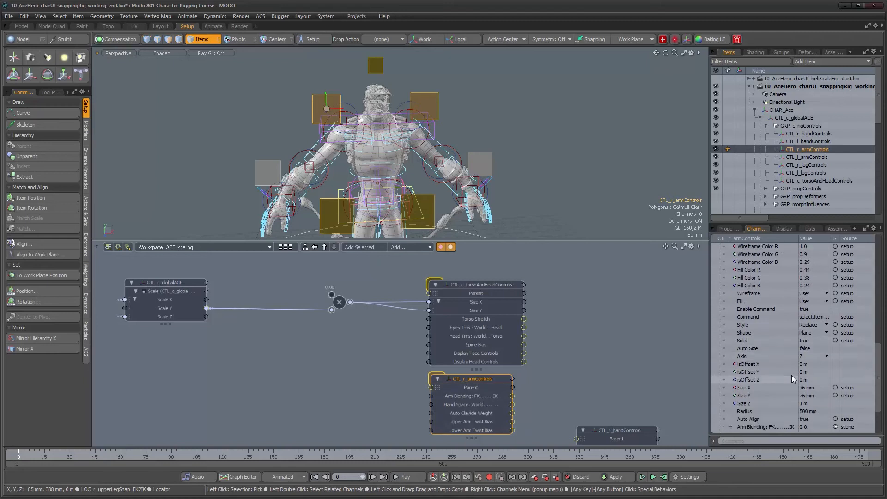
left_click(758, 388)
left_click(743, 396, "ctrl")
left_click_drag(744, 400, 456, 368)
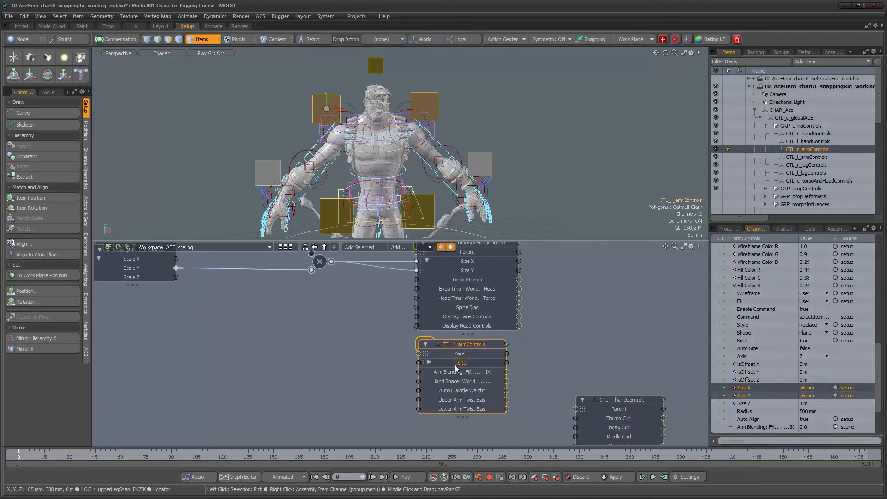
left_click(430, 363)
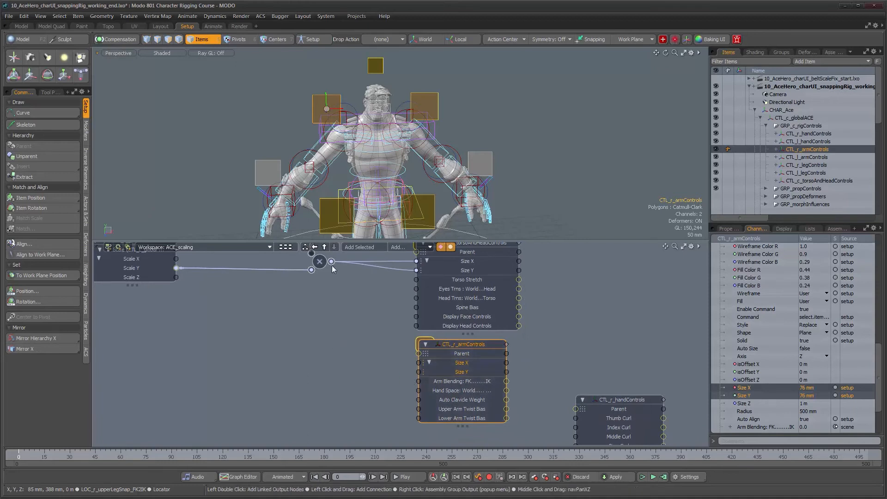
Lower the Multiply node beside the right arm node and connect its Result to the arm control's Size X and Size Y
left_click_drag(319, 262, 317, 289)
left_click_drag(313, 327, 418, 363)
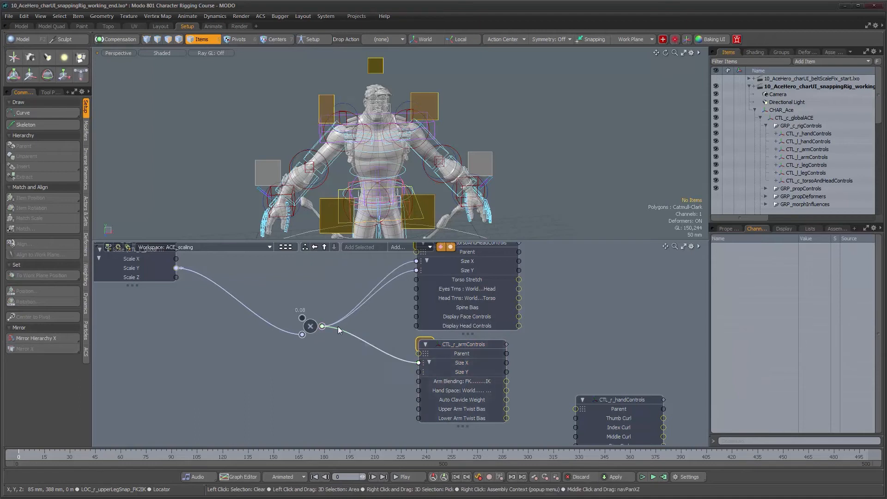
left_click_drag(323, 327, 422, 374)
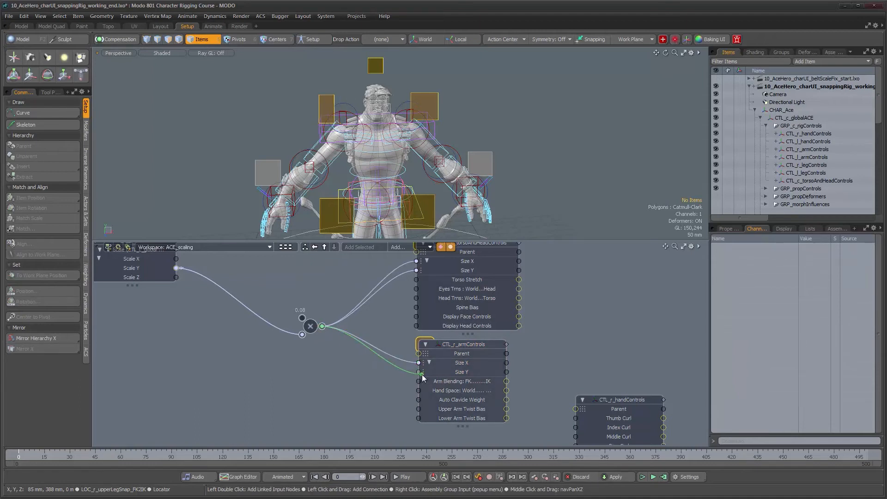
Place the CTL_r_handControls node below the right arm node and add its Size X and Size Y as separate channels
left_click_drag(587, 417, 449, 378, "alt")
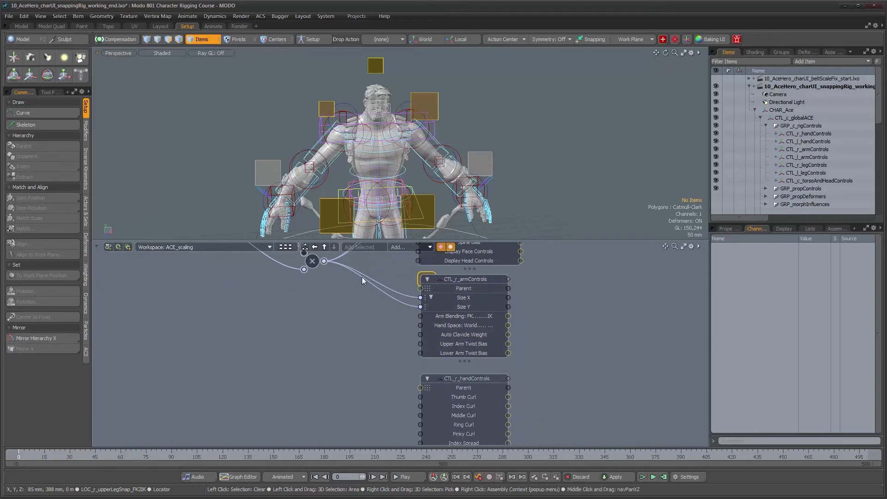
left_click(456, 377)
scroll(807, 365, "down", 10)
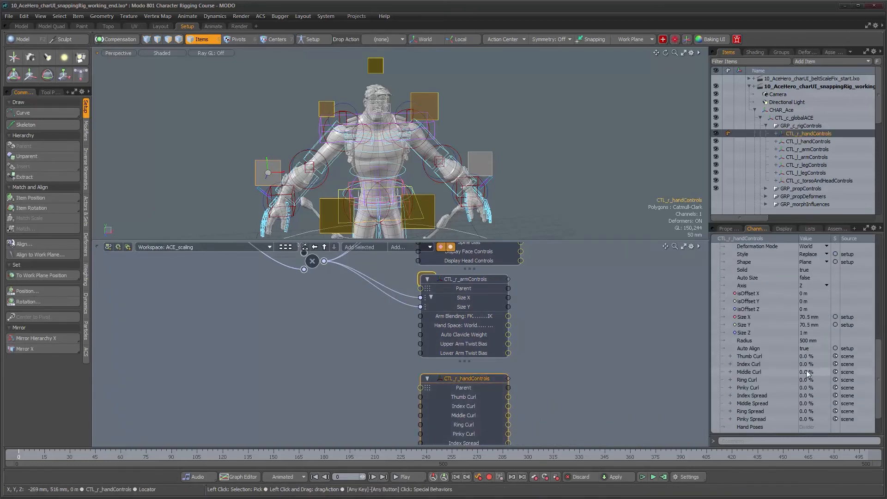
left_click(745, 317)
left_click(745, 326, "shift")
left_click_drag(683, 359, 437, 395)
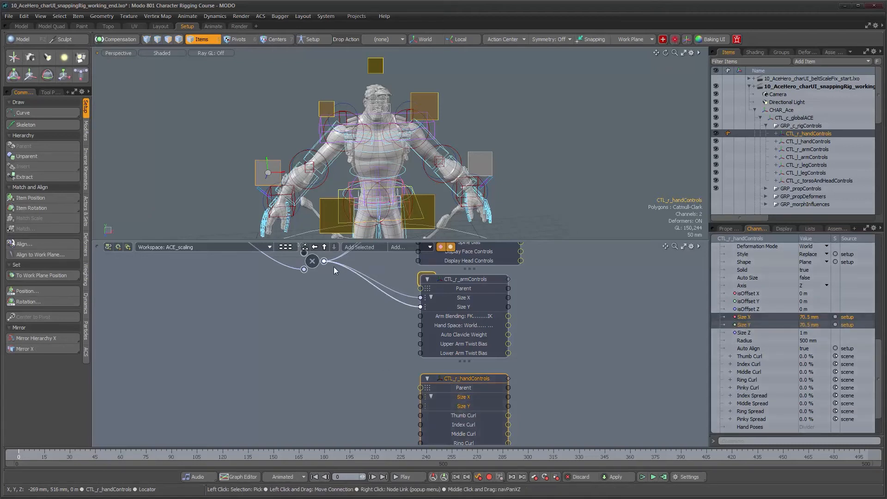
Connect the Multiply node's Result to CTL_r_handControls' Size X and Size Y, and move the Multiply node down level with the hand node
left_click_drag(324, 261, 420, 396)
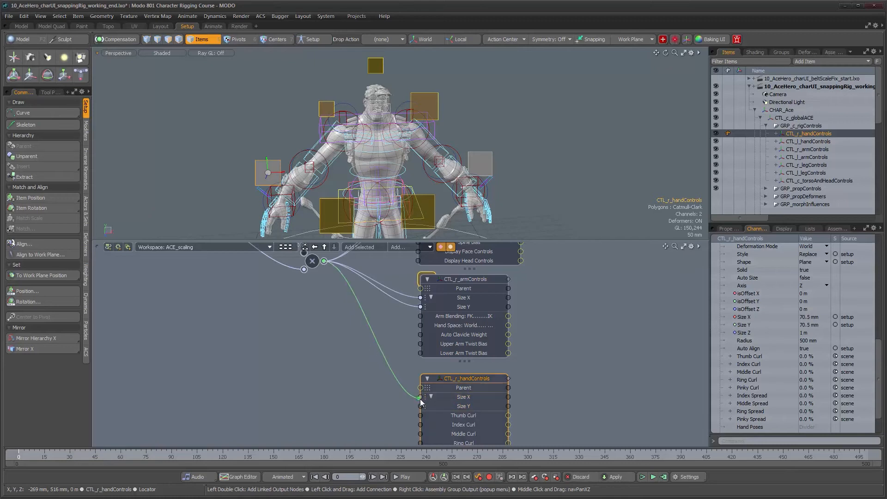
left_click_drag(324, 261, 420, 407)
left_click_drag(344, 263, 335, 408, "alt")
left_click(388, 416)
Place the CTL_l_legControls node beside the CTL_r_handControls node
left_click_drag(416, 425, 418, 301, "alt")
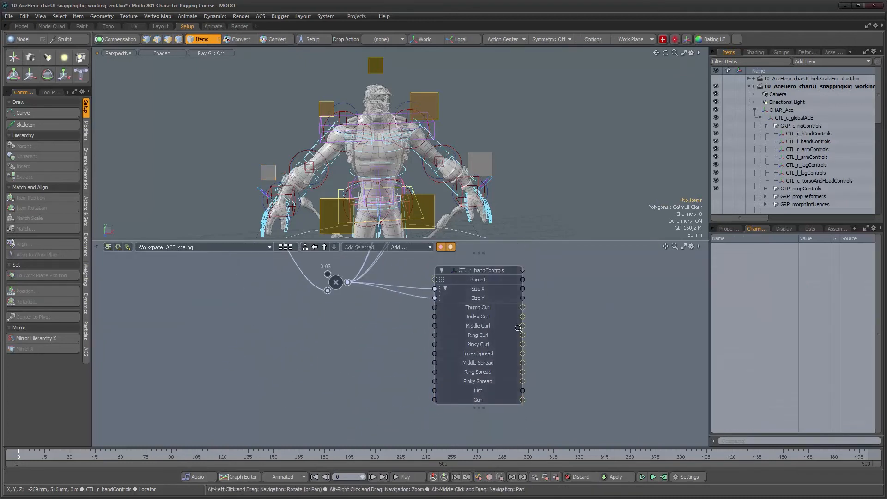
right_click_drag(518, 328, 436, 366, "alt")
left_click_drag(436, 366, 360, 399, "alt")
left_click_drag(603, 303, 479, 341)
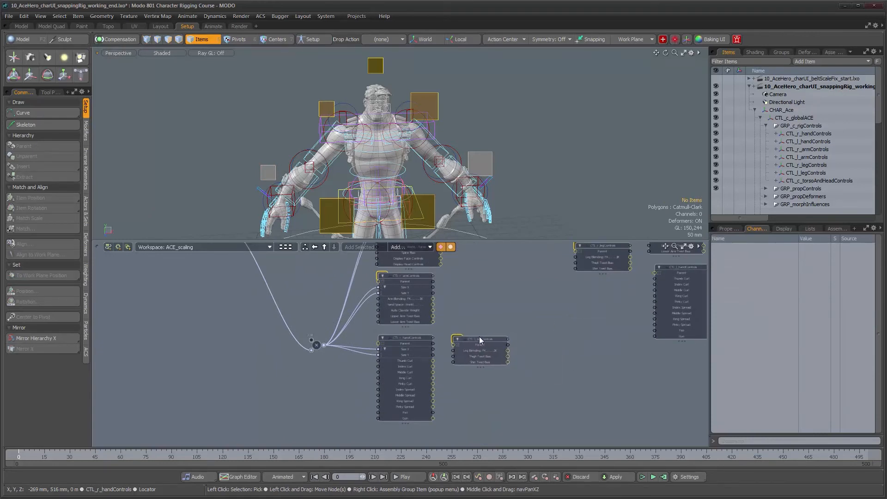
Add CTL_l_legControls' Size X and Size Y channels to its node and connect the Multiply node's Result to both
scroll(478, 339, "up", 2)
left_click(492, 340)
scroll(792, 378, "down", 5)
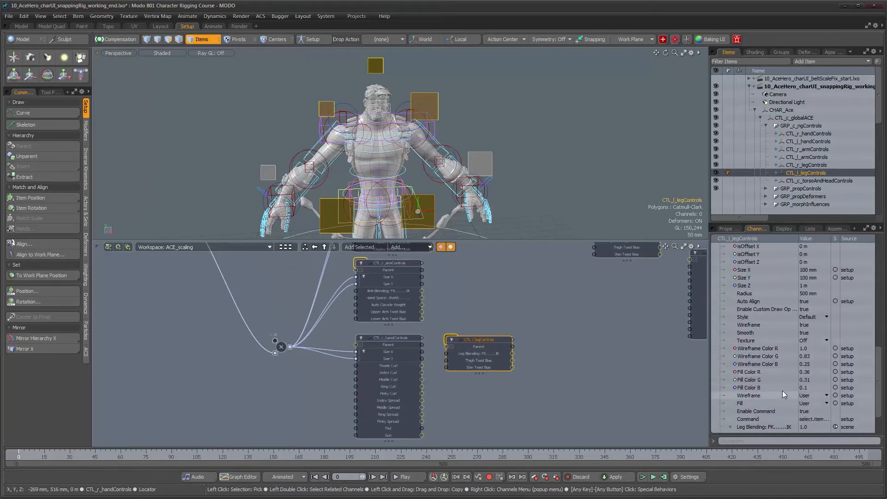
scroll(771, 391, "down", 2)
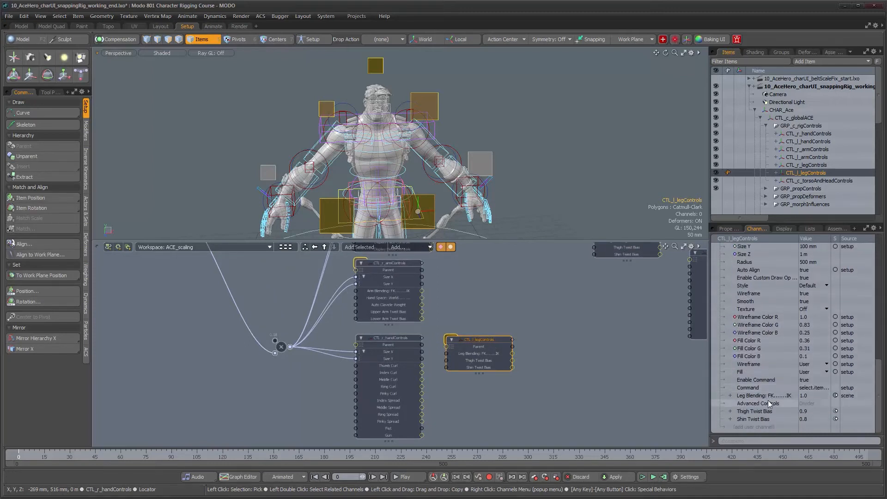
scroll(767, 395, "up", 1)
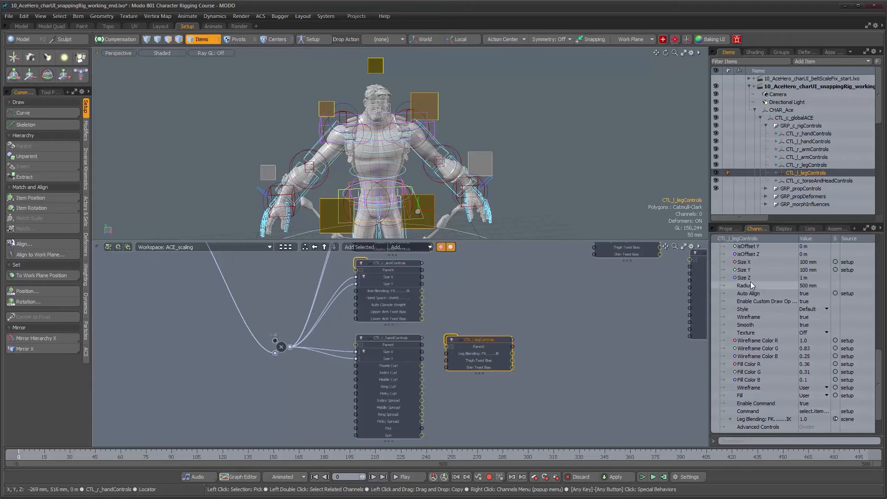
left_click(748, 263)
left_click(748, 271, "shift")
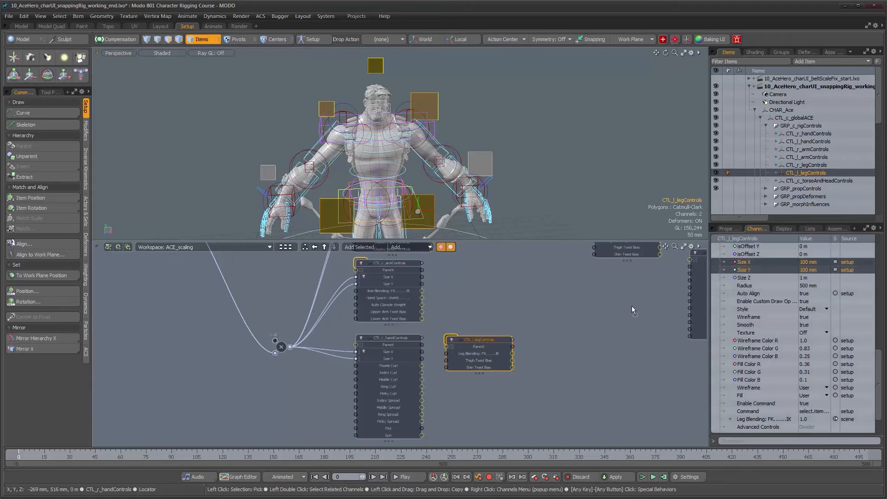
left_click_drag(632, 307, 629, 307)
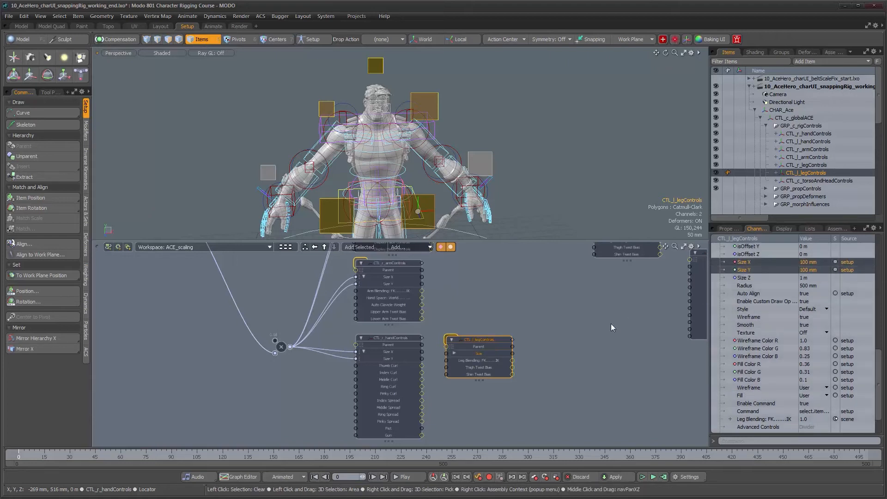
left_click(453, 353)
left_click_drag(338, 355, 461, 360)
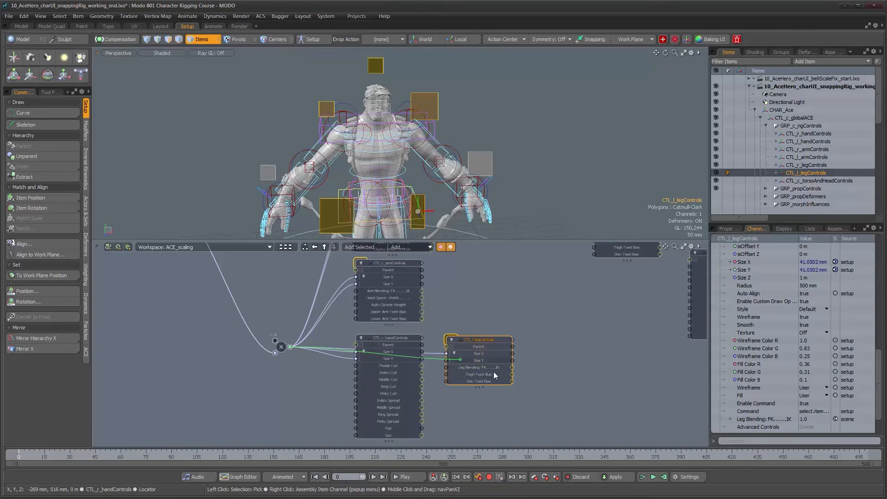
Place the CTL_r_legControls node above the left leg node and drive its added Size X and Size Y channels with the Multiply node's Result
left_click_drag(575, 307, 529, 352, "alt")
left_click_drag(582, 271, 434, 309)
scroll(769, 382, "down", 10)
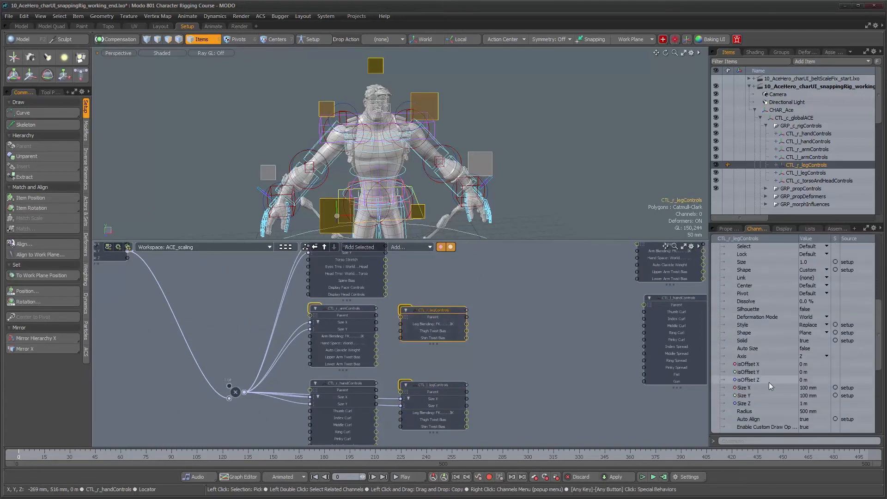
left_click(753, 342)
left_click(748, 349, "shift")
left_click_drag(747, 349, 428, 329)
left_click(409, 324)
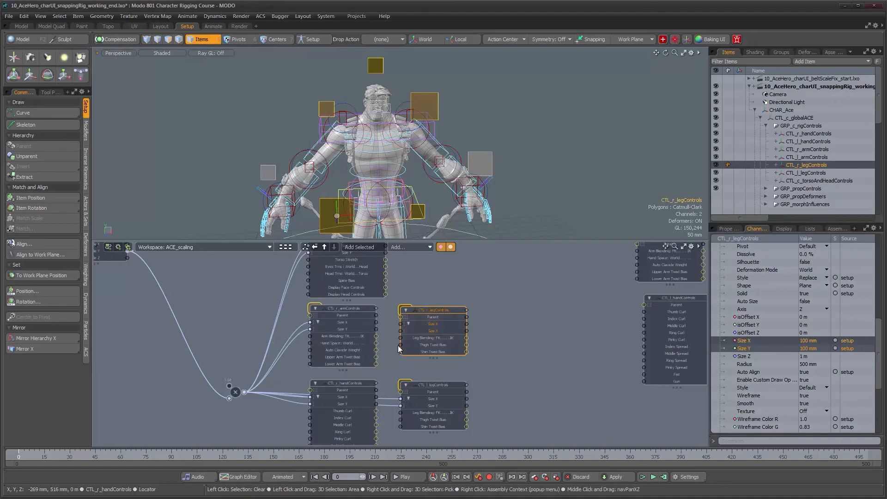
left_click_drag(358, 353, 245, 391)
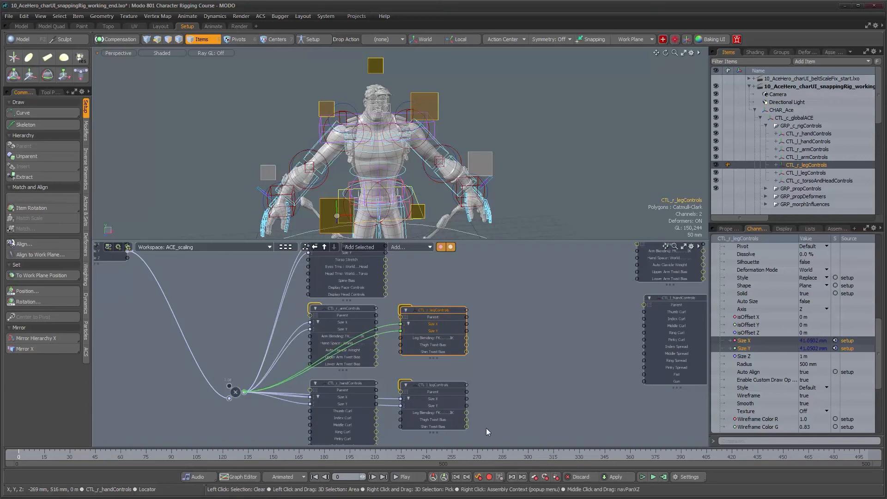
Place the CTL_l_armControls node beside the torso node and drive its added Size X and Size Y channels with the Multiply node's Result
middle_click_drag(513, 341, 503, 380)
left_click_drag(584, 278, 416, 271)
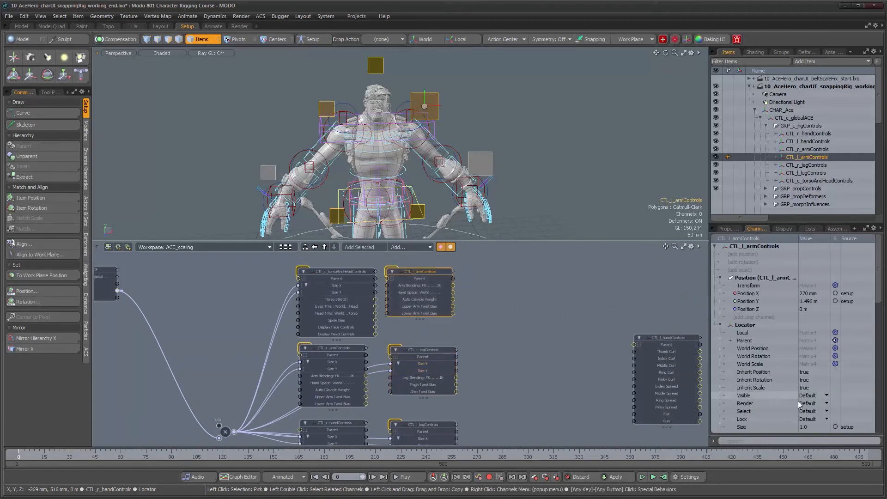
scroll(798, 401, "down", 7)
scroll(776, 394, "down", 6)
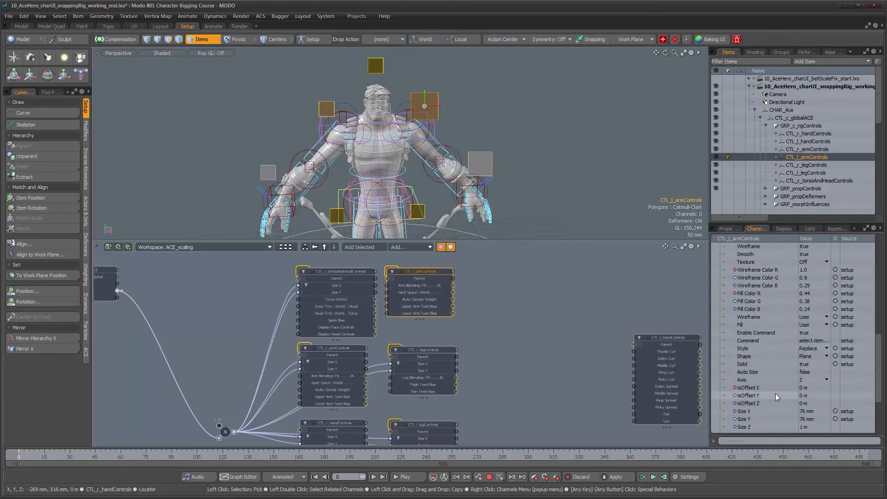
left_click(748, 411)
left_click(747, 419, "shift")
left_click_drag(747, 420, 344, 379)
left_click_drag(248, 422, 234, 432)
Place the CTL_l_handControls node below the CTL_l_legControls node
left_click_drag(576, 337, 579, 231, "alt")
left_click_drag(612, 291, 601, 304, "alt")
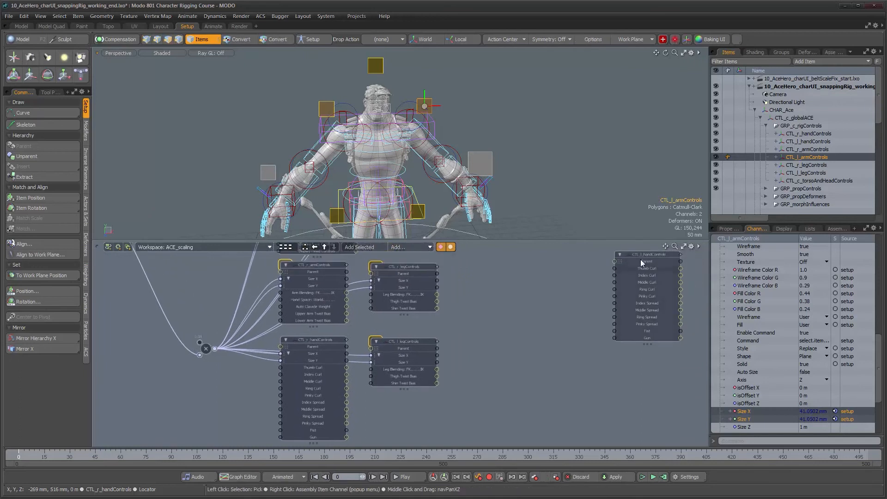
left_click_drag(636, 263, 398, 401)
left_click_drag(453, 371, 465, 306, "alt")
Add CTL_l_handControls' Size X and Size Y channels to its node and link both to the Multiply node's Result
left_click(426, 340)
scroll(838, 381, "down", 5)
scroll(834, 379, "down", 3)
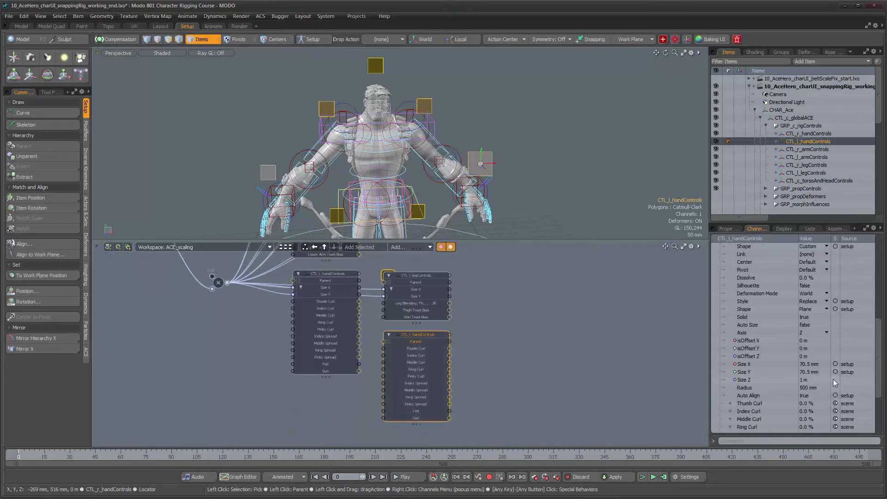
left_click(747, 365)
left_click(746, 373, "shift")
left_click_drag(746, 373, 481, 365)
left_click(404, 363)
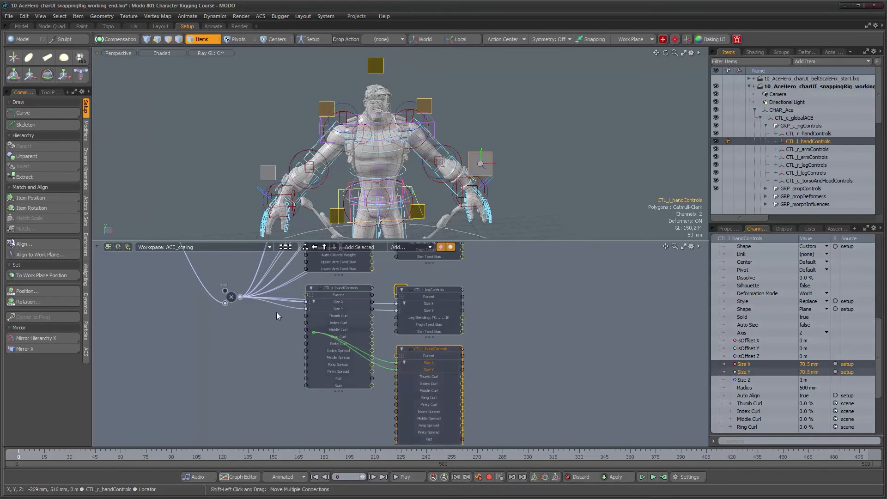
left_click_drag(241, 296, 241, 297)
Select CTL_c_globalACE and scale it up uniformly to about 159% to test the square controls' scaling
scroll(469, 157, "down", 6)
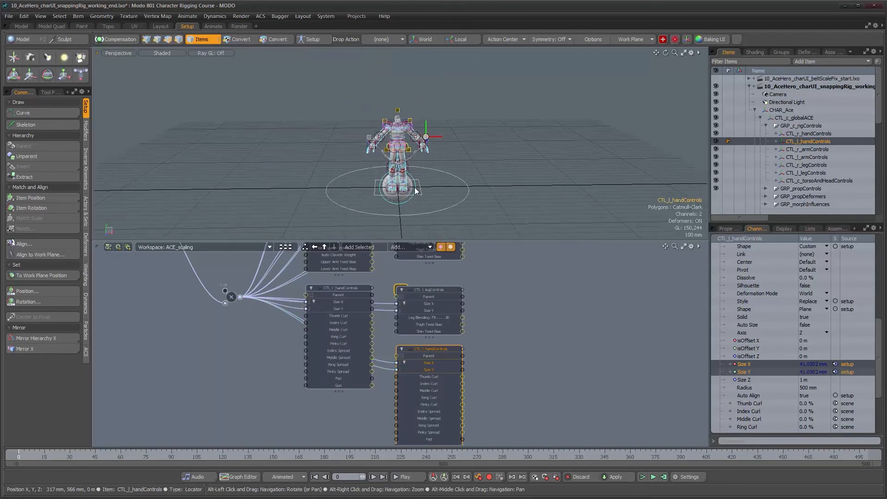
left_click(420, 195)
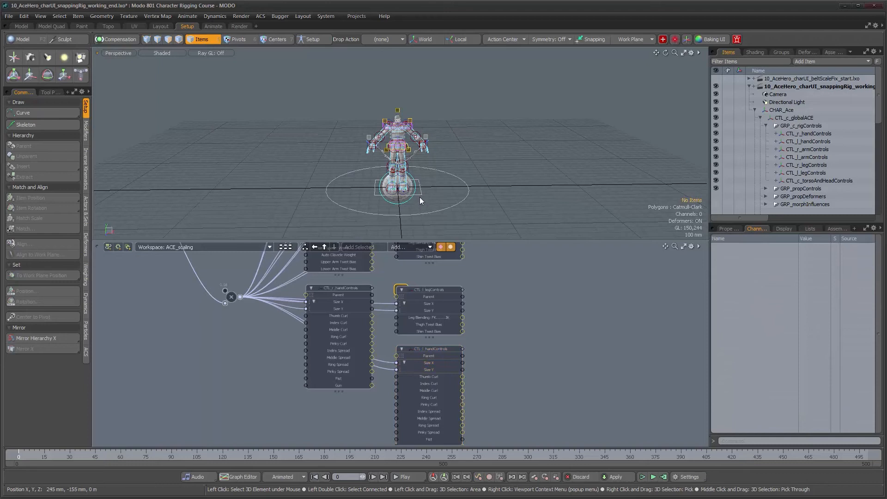
left_click(419, 195)
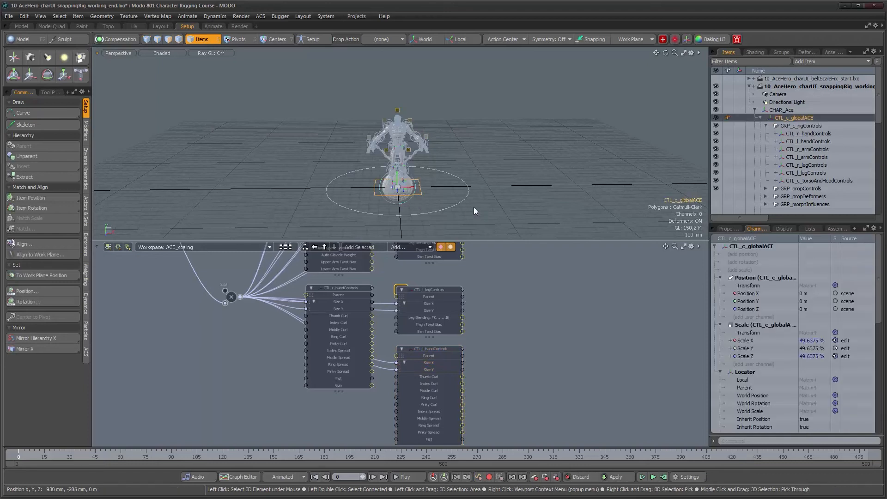
key("r")
scroll(434, 181, "down", 1)
left_click_drag(431, 169, 427, 203, "alt+shift")
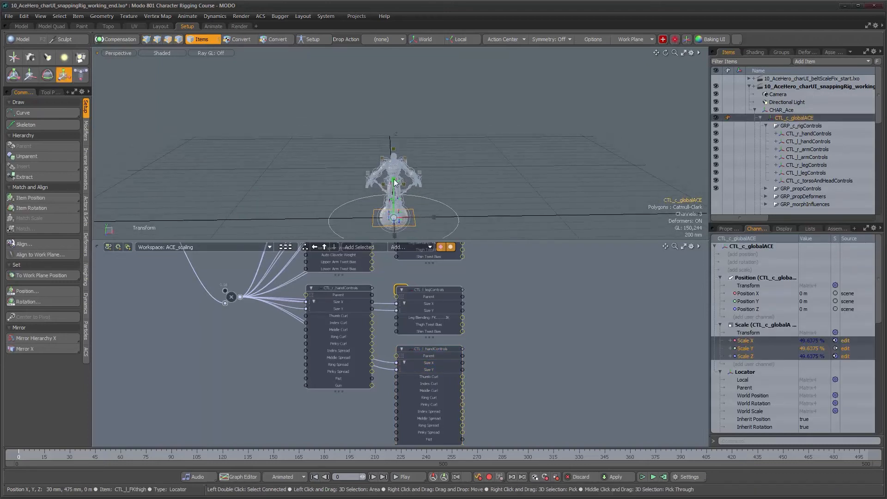
scroll(697, 49, "up", 6)
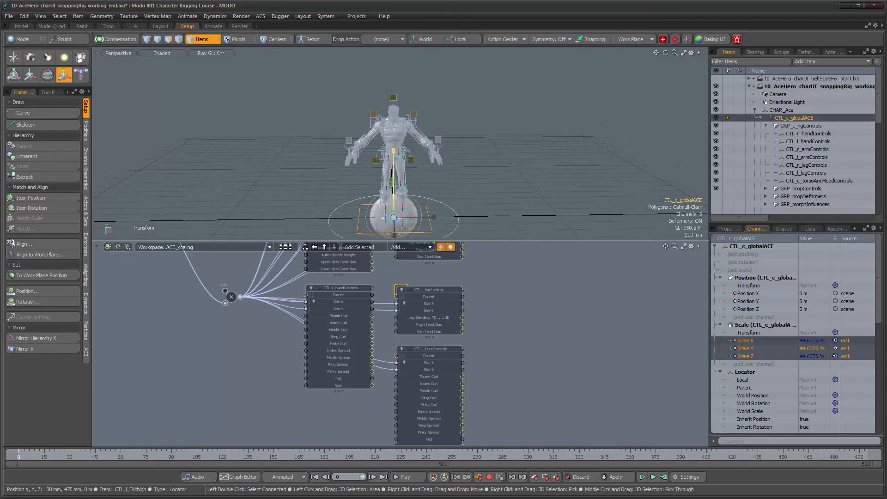
scroll(697, 49, "up", 2)
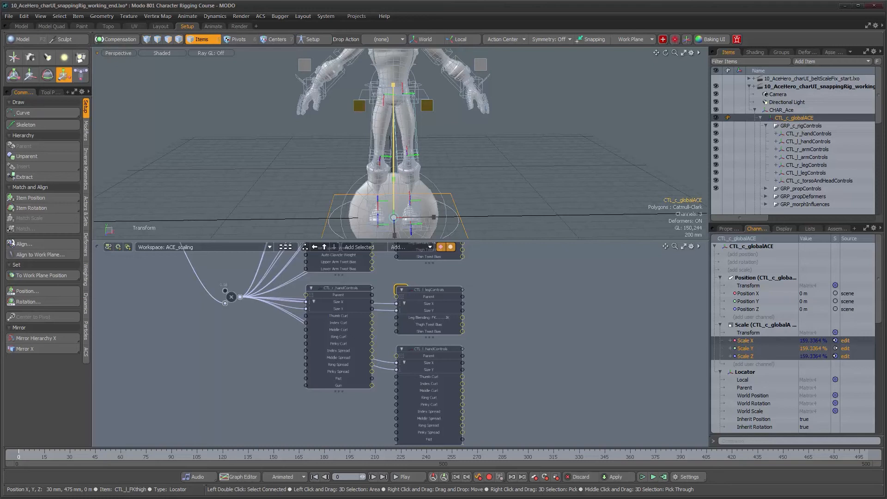
Scale CTL_c_globalACE down uniformly to about 17.6% and inspect how the square controls follow around the character
left_click_drag(416, 116, 453, 156, "alt")
right_click_drag(453, 156, 493, 188, "alt")
left_click_drag(493, 188, 482, 190, "alt")
right_click_drag(489, 192, 462, 171, "alt")
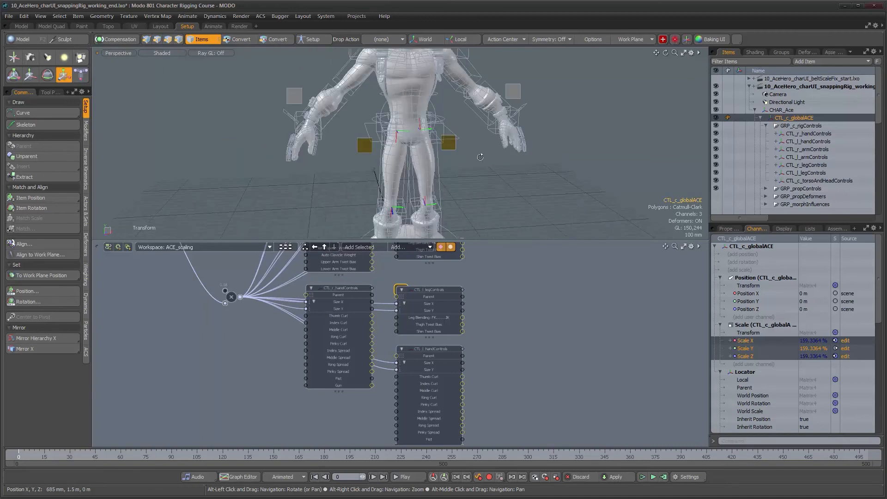
left_click_drag(463, 171, 434, 149, "alt")
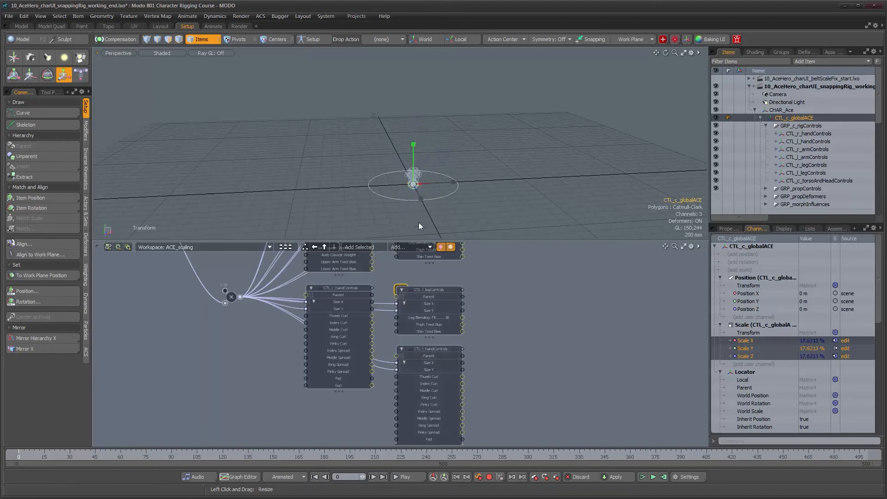
scroll(426, 196, "up", 3)
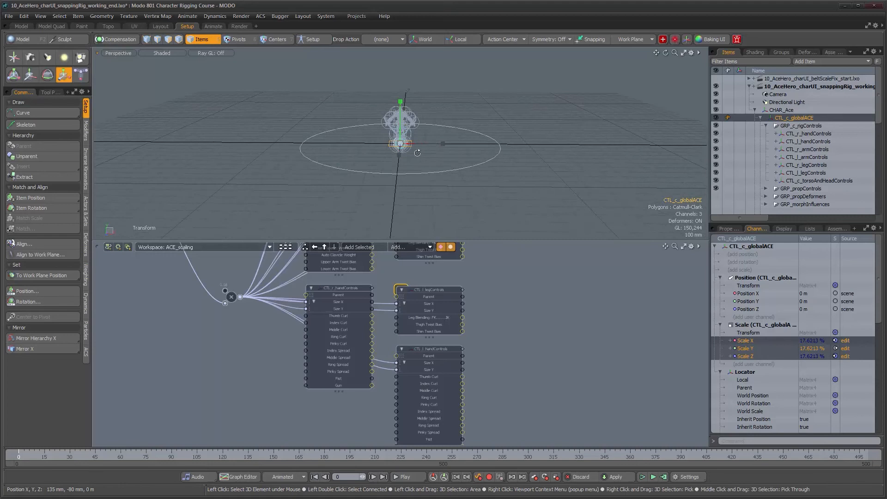
right_click_drag(443, 138, 453, 131, "alt")
left_click_drag(453, 111, 459, 109, "alt")
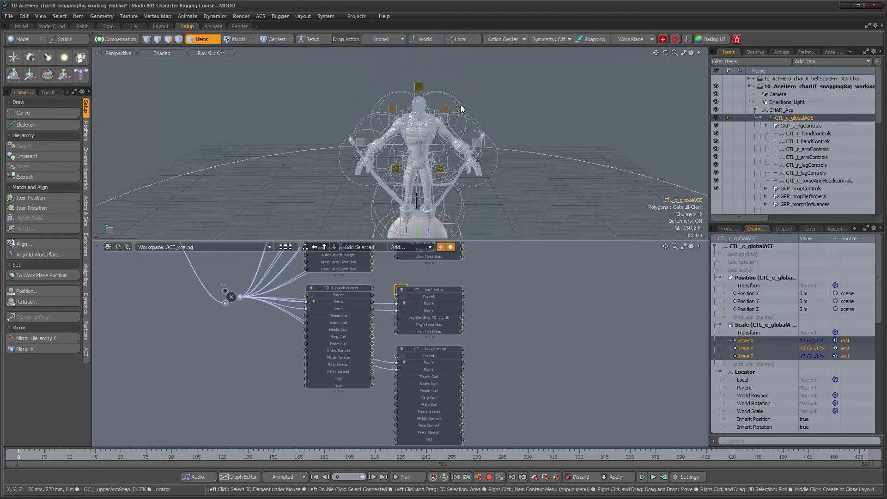
Select the LOC_l_upperArmSnap_FK2IK circle on the left upper arm and add it to the ACE_scaling workspace
left_click(457, 109)
scroll(762, 178, "down", 5)
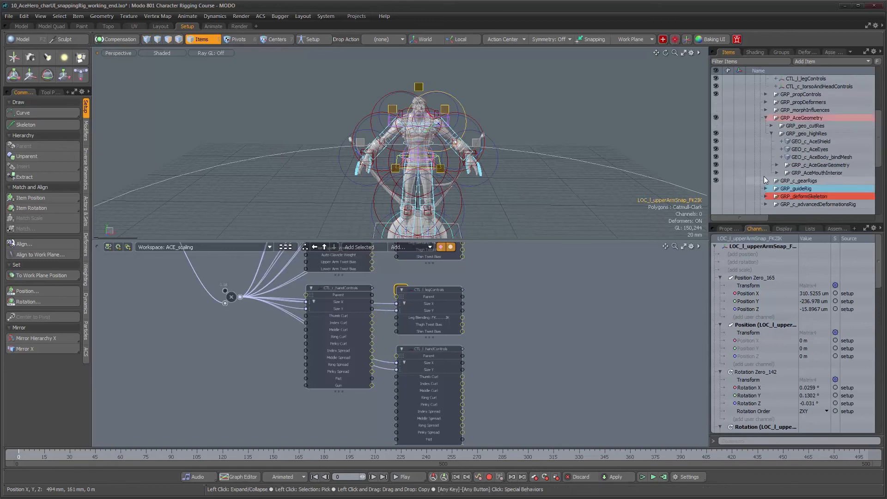
left_click_drag(475, 159, 509, 169, "alt")
middle_click_drag(503, 171, 500, 136, "alt")
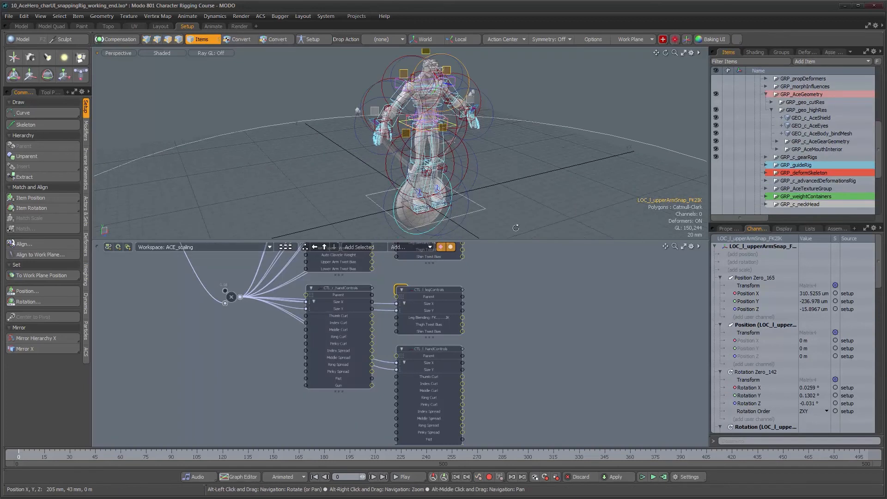
left_click_drag(444, 333, 580, 306, "alt")
right_click_drag(464, 332, 402, 318, "alt")
left_click_drag(402, 318, 377, 377, "alt")
left_click_drag(377, 296, 377, 260, "alt")
left_click(361, 248)
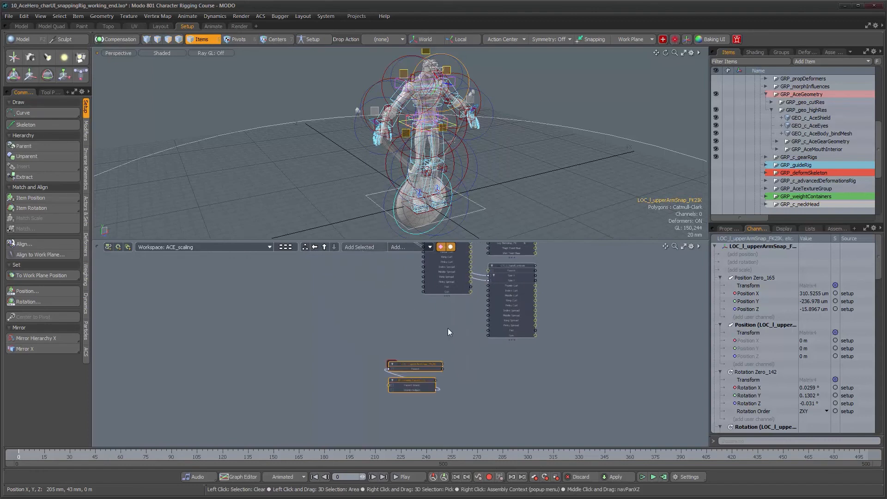
Remove the Dynamic Parent node that came in with LOC_l_upperArmSnap_FK2IK from the workspace
left_click(453, 404)
left_click(415, 381)
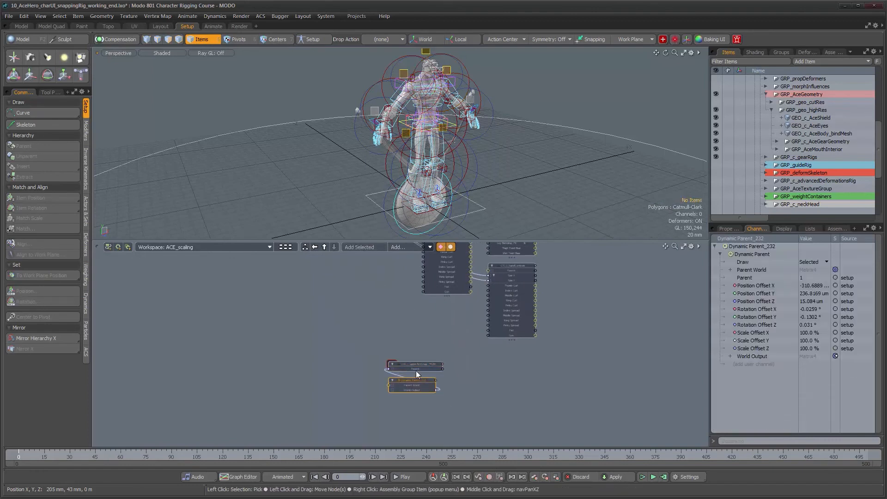
key("Delete")
Find the Radius channel of LOC_l_upperArmSnap_FK2IK and add it to the locator's node
left_click(415, 365)
scroll(765, 372, "down", 15)
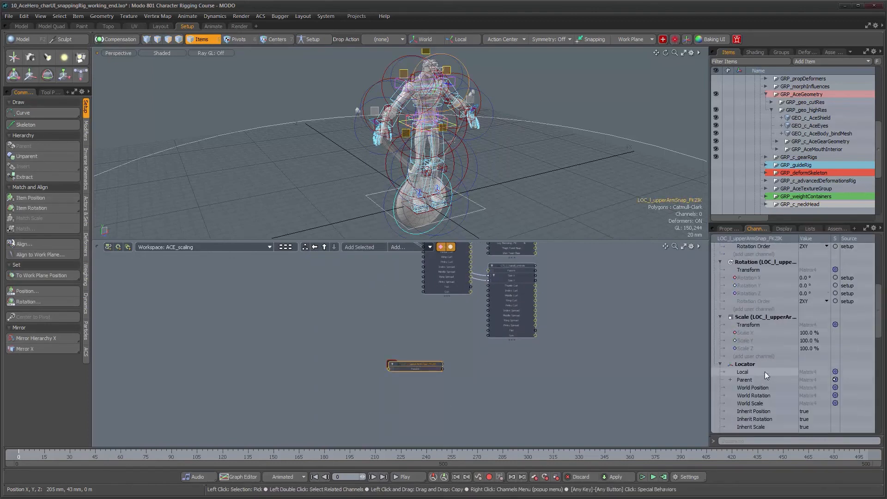
scroll(765, 371, "down", 3)
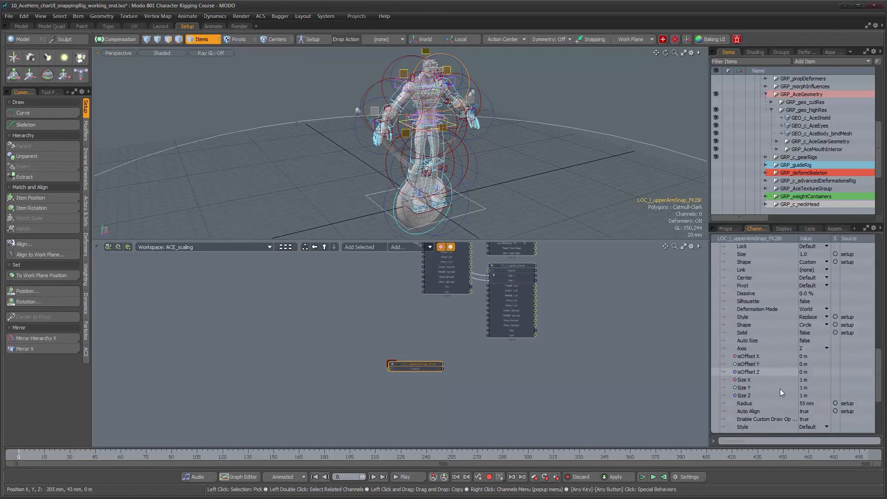
left_click(751, 389)
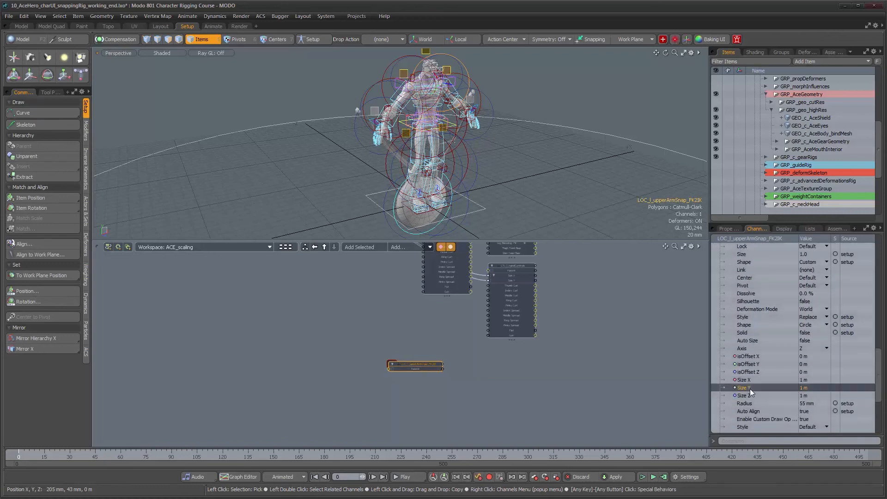
scroll(751, 387, "down", 3)
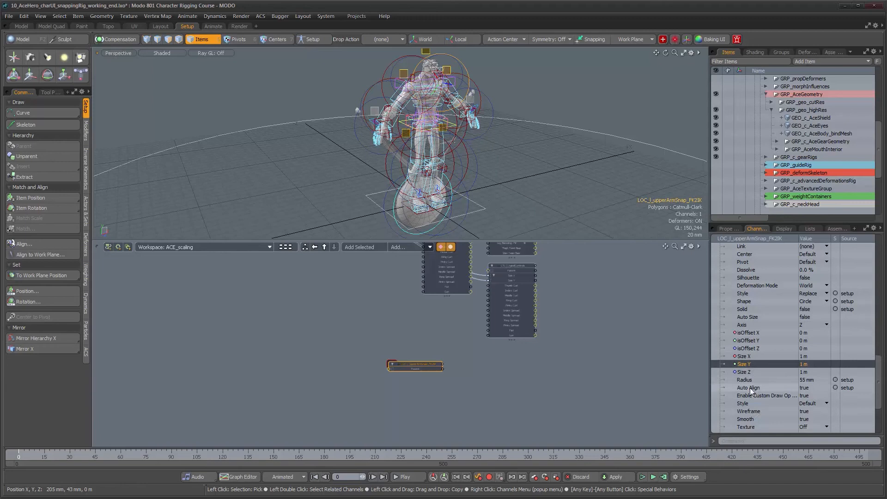
left_click(741, 379)
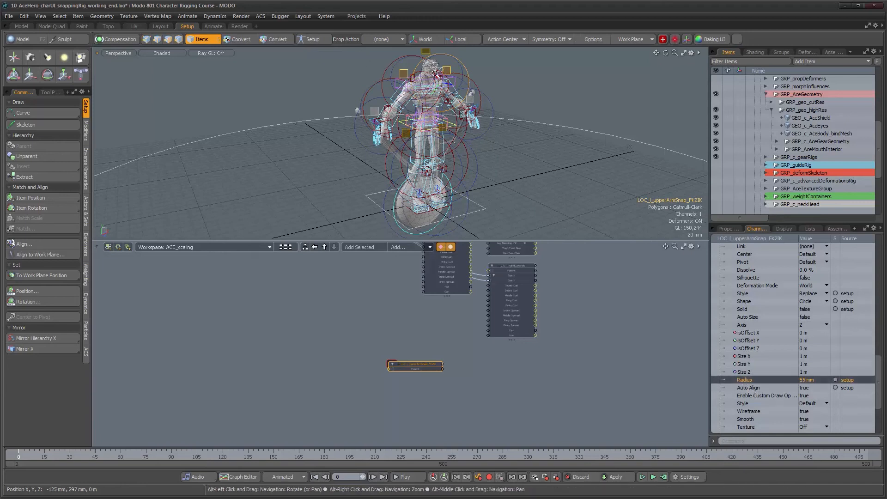
right_click_drag(426, 70, 647, 344, "alt")
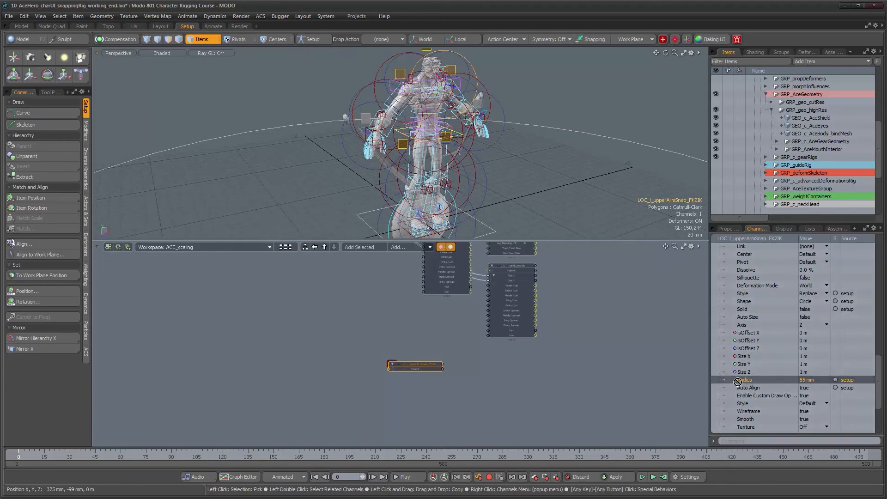
left_click_drag(481, 390, 425, 387)
Add a second Basic Math node set to Multiply to the workspace, below the existing Multiply node
left_click_drag(366, 278, 401, 335, "alt")
left_click(404, 246)
mouse_move(471, 248)
left_click(506, 247)
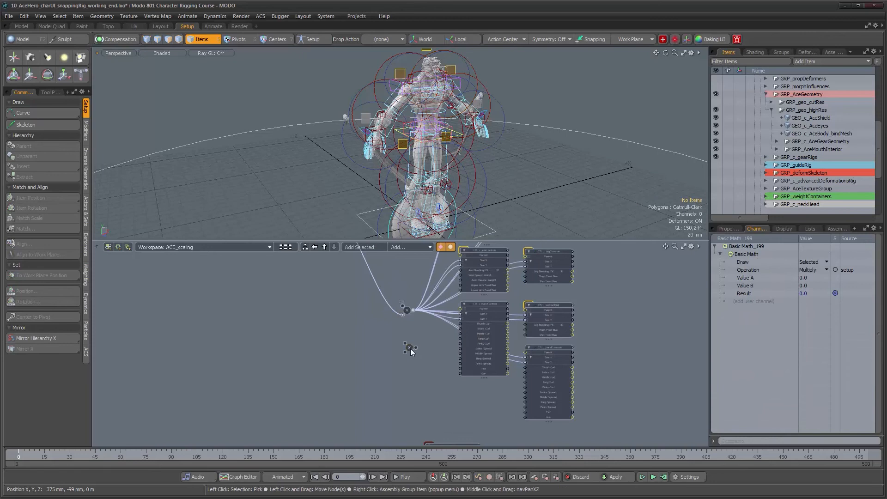
Move the CTL_c_globalACE node down near the new Multiply node and link its scale output to that node's Value B
left_click_drag(374, 359, 378, 419, "alt")
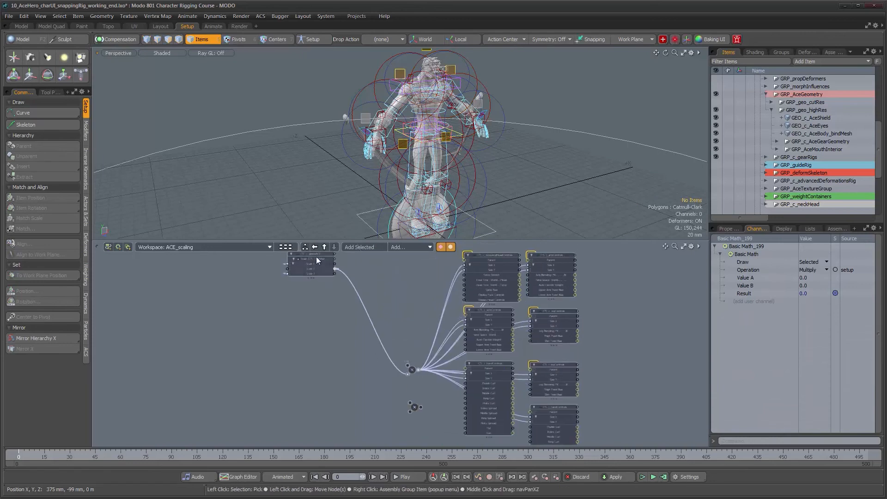
left_click_drag(295, 389, 293, 410)
left_click(421, 435)
left_click_drag(424, 437, 408, 335, "alt")
scroll(408, 335, "up", 4)
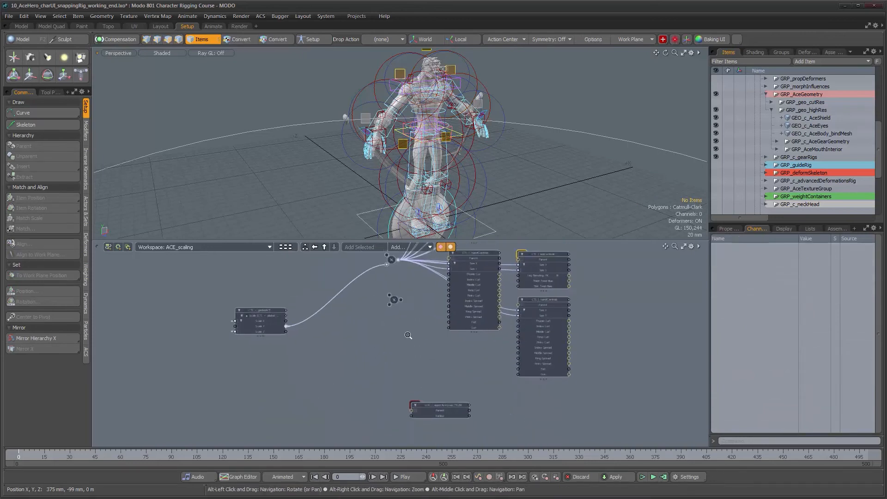
left_click_drag(248, 325, 358, 401)
left_click_drag(414, 387, 408, 277, "alt")
Set Value A of the new Multiply node to 0.055
left_click(354, 290)
left_click(809, 277)
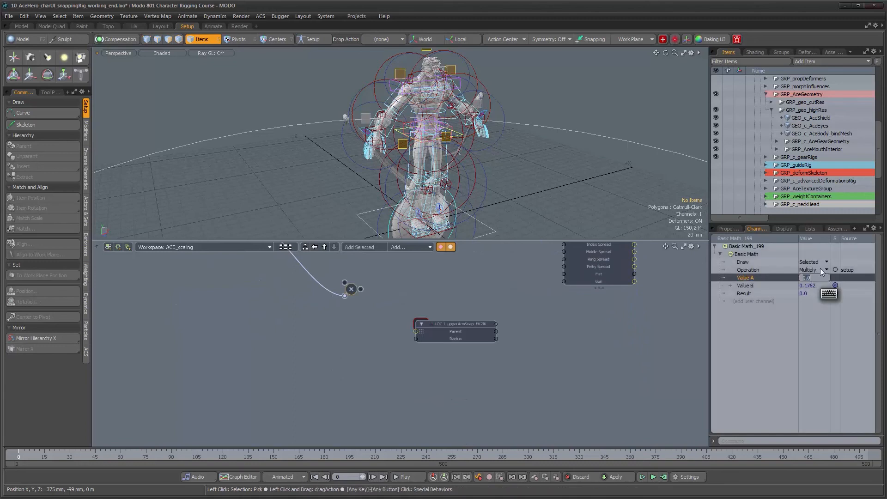
type("0.055")
key("Return")
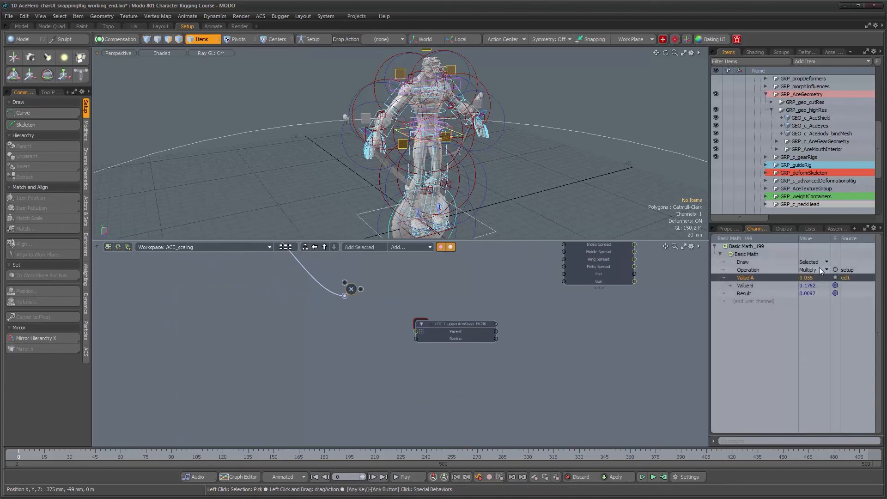
Drive the Radius of LOC_l_upperArmSnap_FK2IK with the new Multiply node's Result
left_click(457, 327)
scroll(806, 389, "down", 3)
scroll(806, 388, "down", 5)
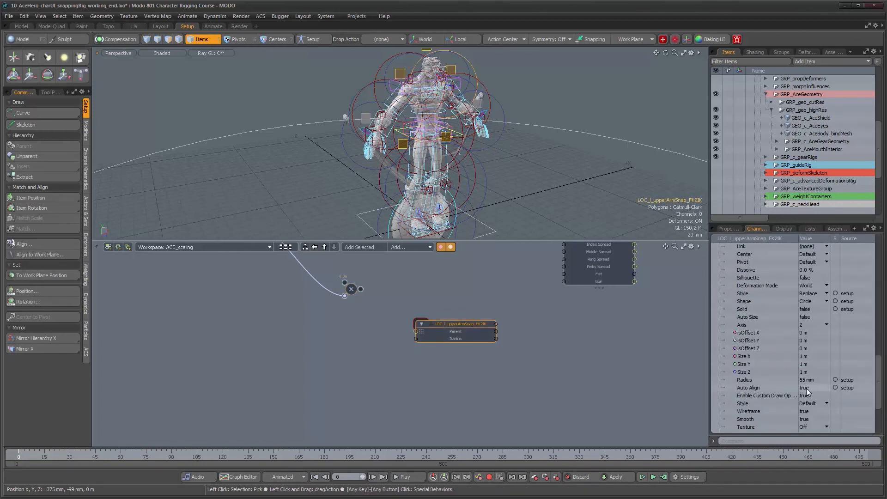
left_click(745, 380)
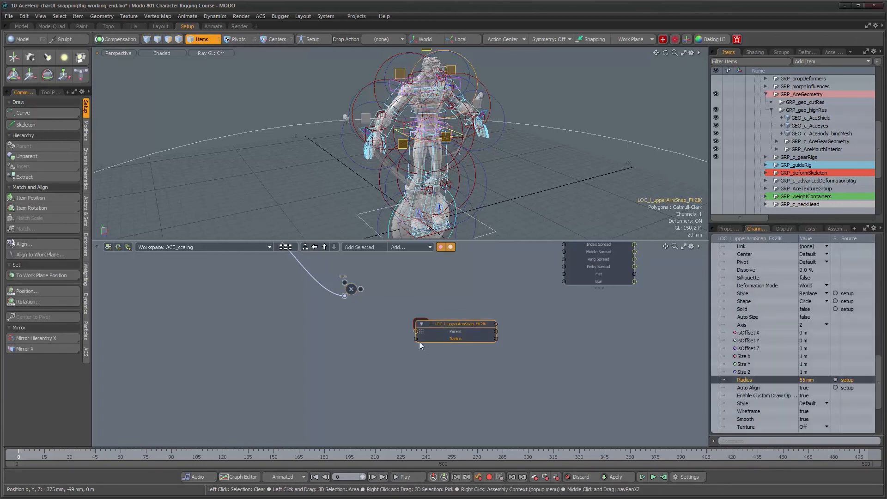
left_click_drag(361, 289, 415, 340)
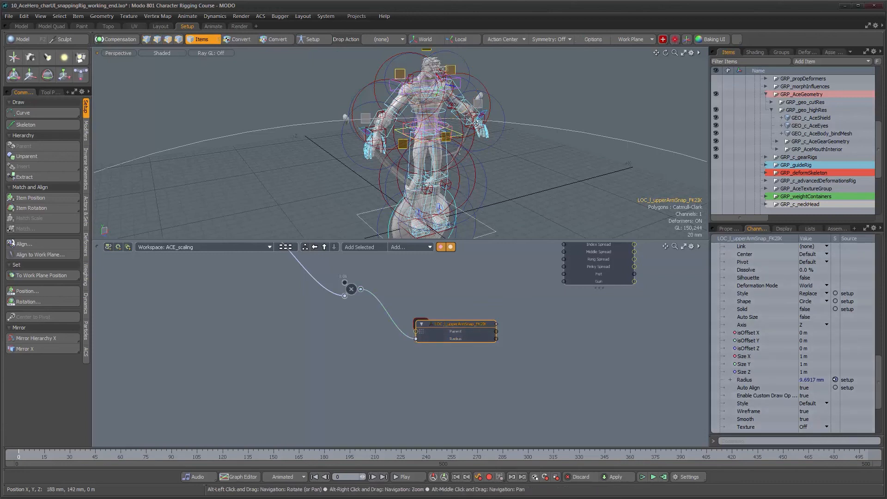
Check the left upper arm circle's size, then select LOC_r_upperArmSnap_FK2IK and add it to the workspace
scroll(478, 123, "up", 5)
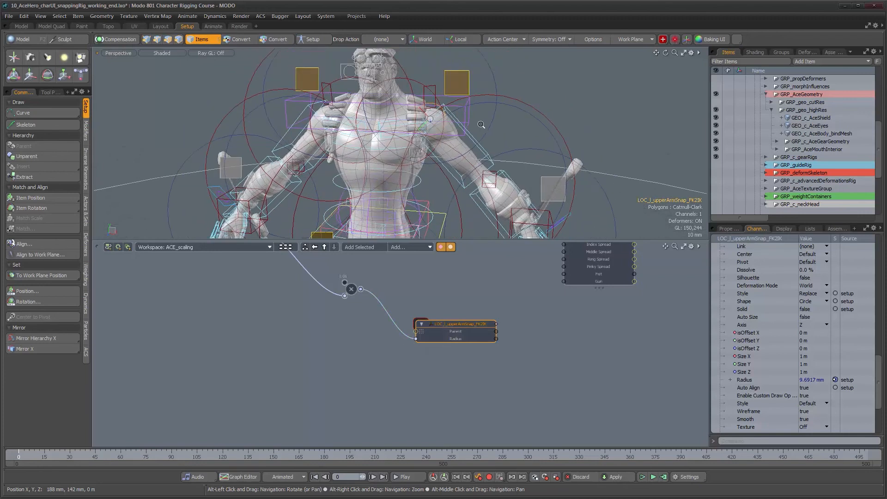
right_click_drag(482, 125, 491, 126, "alt")
mouse_move(491, 127)
left_mouse_down("alt")
mouse_move(460, 141)
mouse_move(477, 131)
left_mouse_up("alt")
right_click_drag(462, 134, 428, 136, "alt")
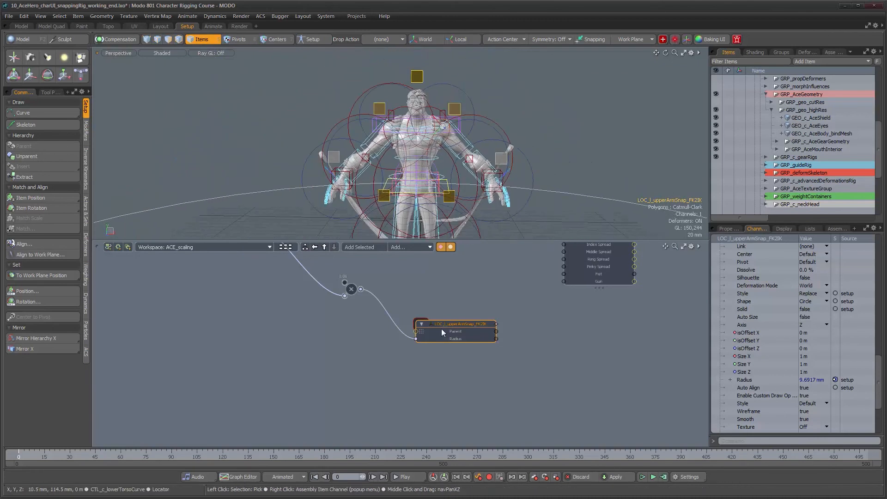
left_click_drag(502, 174, 479, 183, "alt")
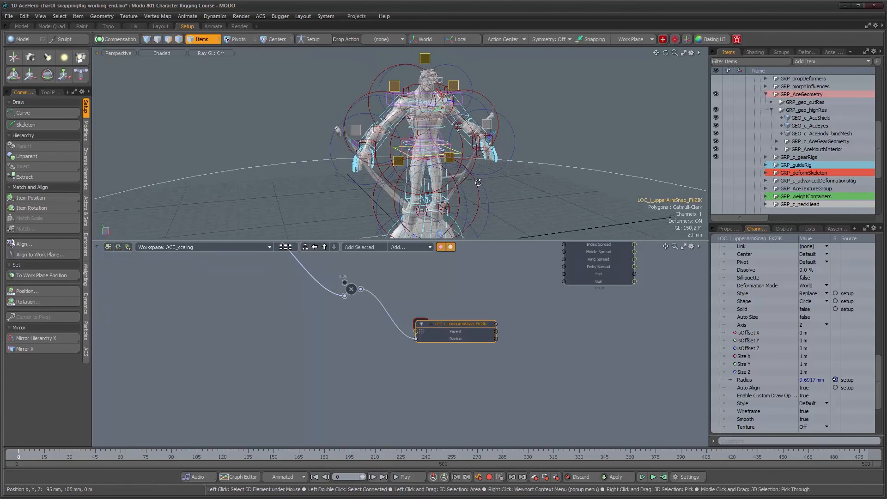
left_click_drag(492, 175, 509, 175, "alt")
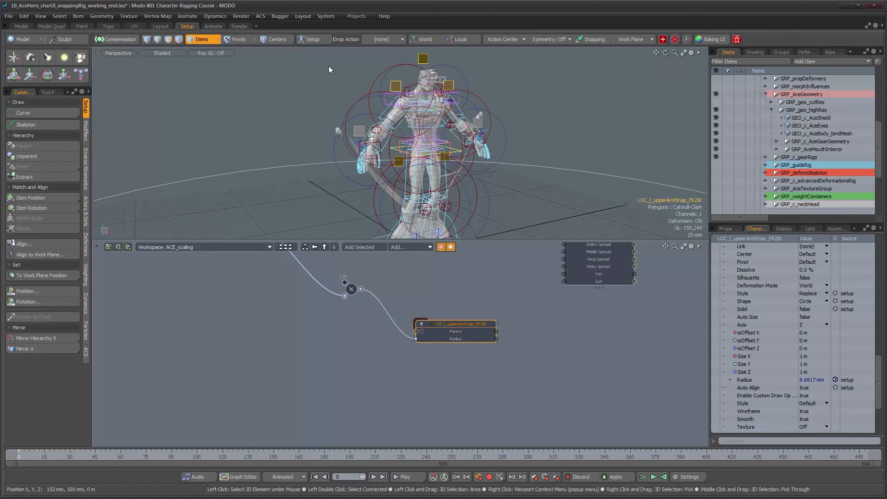
left_click(376, 82)
scroll(782, 365, "down", 3)
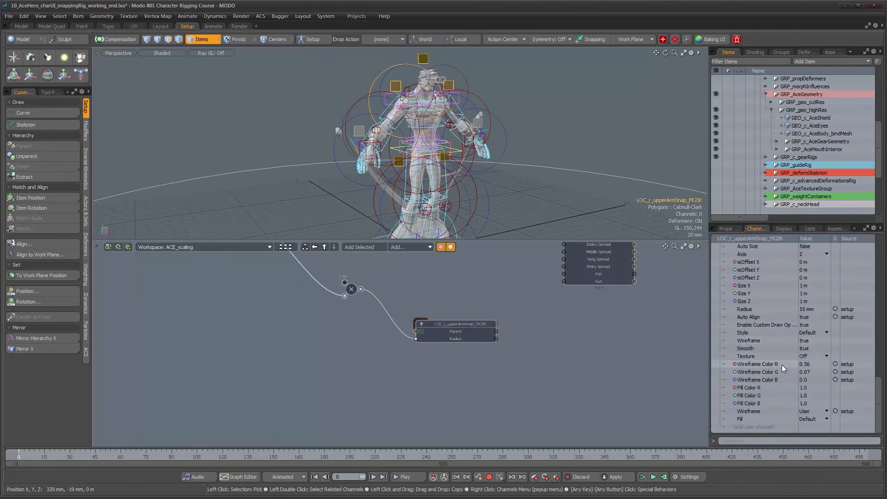
left_click(370, 246)
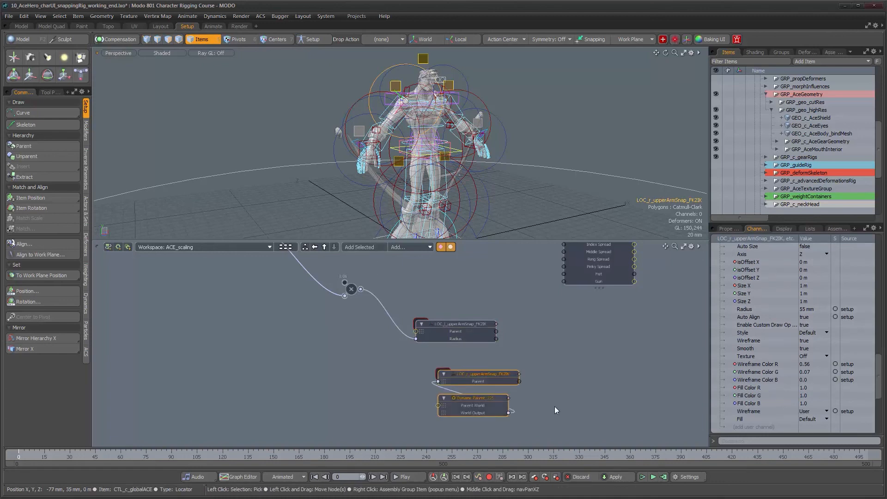
Remove the right upper arm locator's Dynamic Parent node and place the locator node below the left one
left_click(487, 399)
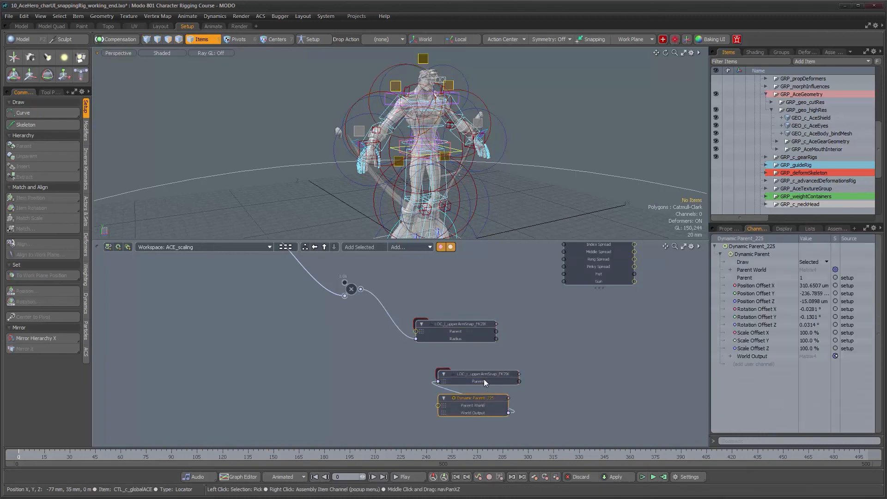
key("Delete")
left_click_drag(481, 373, 459, 353)
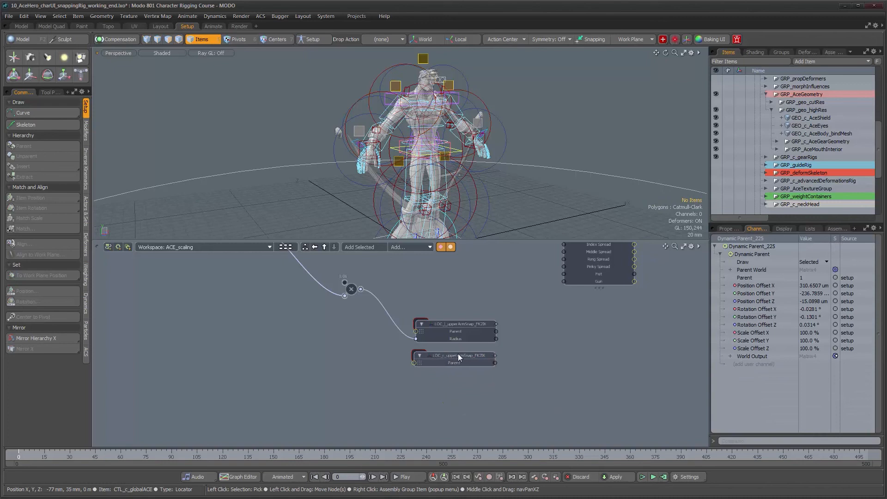
Add the Radius channel of LOC_r_upperArmSnap_FK2IK to its node and link it to the second Multiply node's Result
left_click(481, 354)
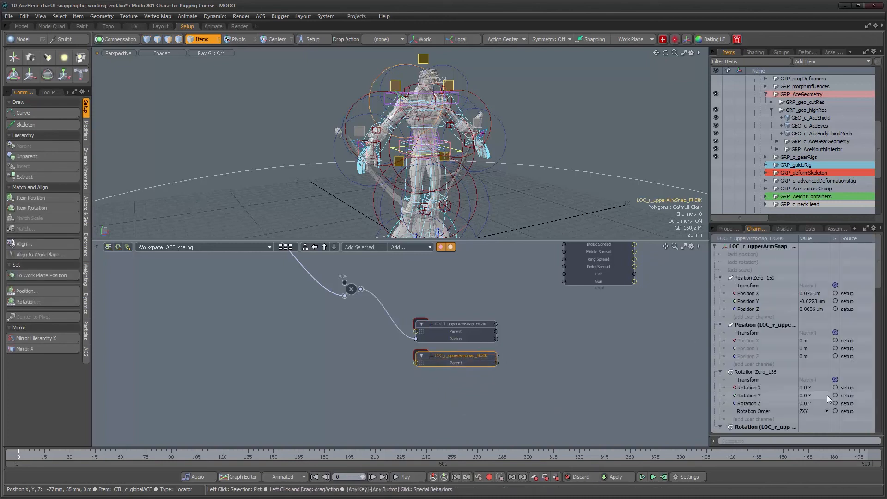
scroll(828, 395, "down", 10)
scroll(827, 395, "down", 2)
left_click_drag(747, 358, 499, 391)
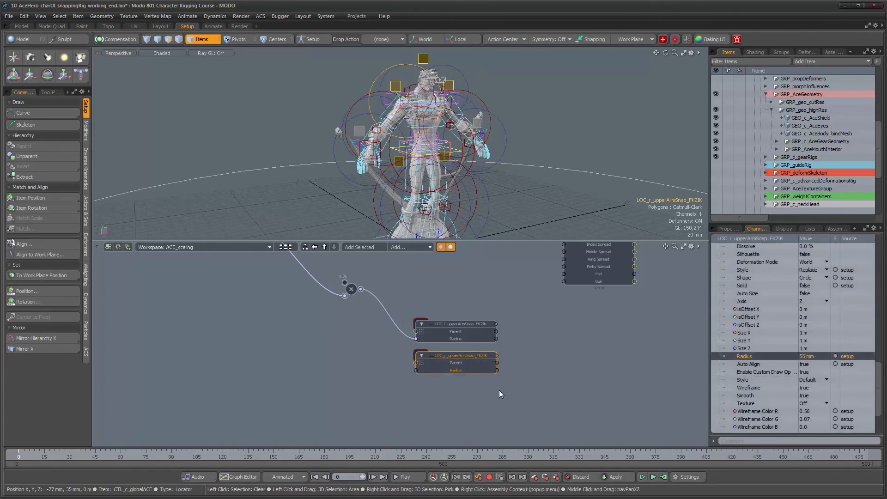
left_click_drag(361, 290, 416, 370)
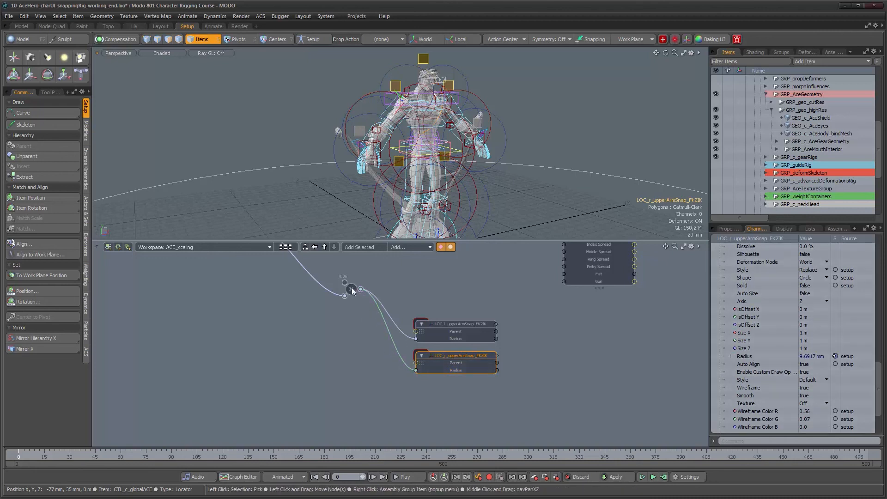
Check the Radius channels of the right lower arm and right clavicle snap locators, LOC_r_lowerArmSnap_IK2FK and LOC_r_clavicleSnapping_IK2FK
left_click_drag(423, 167, 404, 236, "alt")
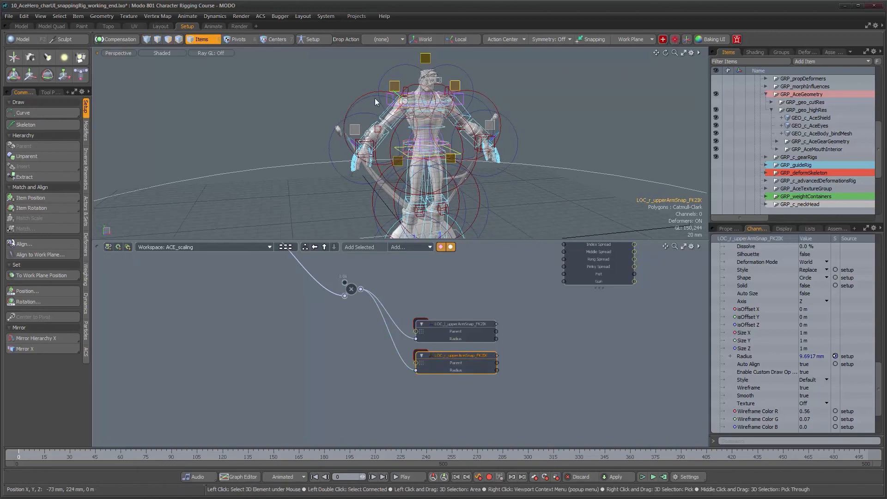
left_click(346, 180)
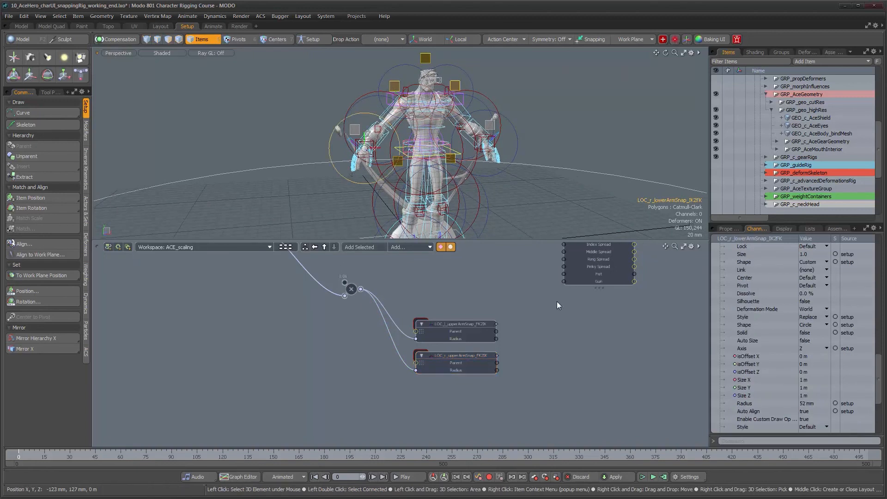
left_click(383, 87)
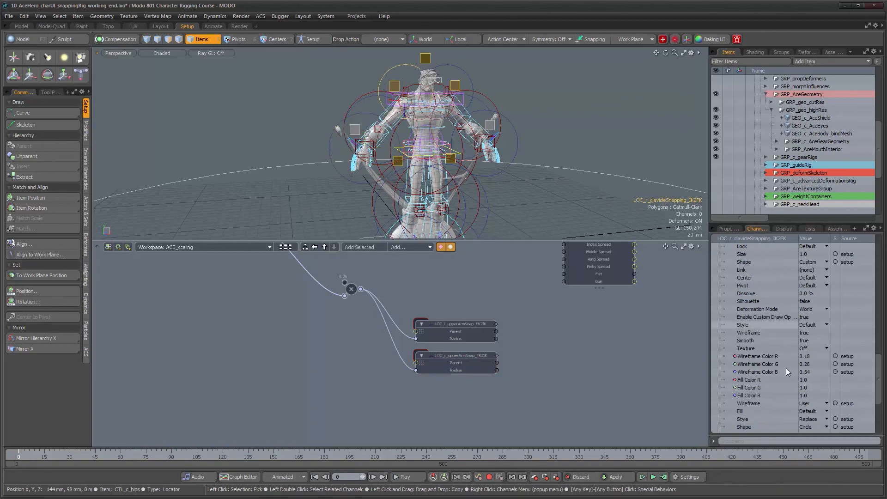
scroll(825, 398, "down", 1)
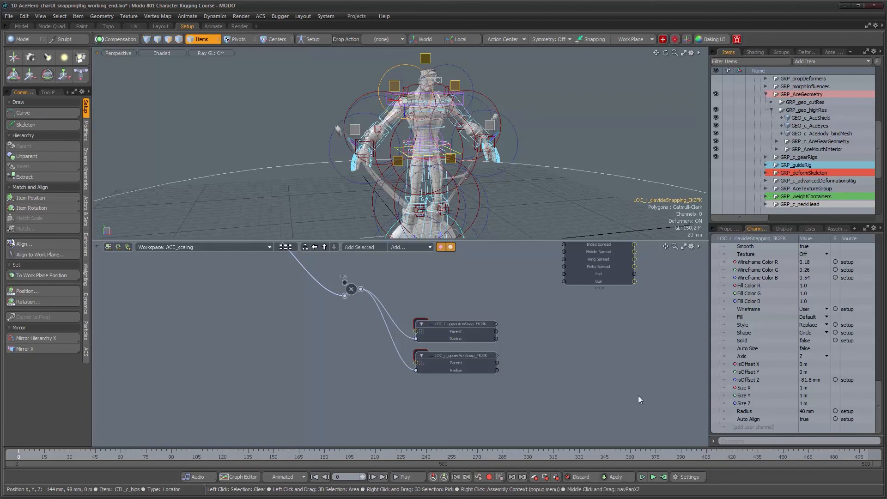
Examine the CTL_c_globalACE scaling network and the rig's leg and foot controls for shapes that still need scaling
middle_click_drag(399, 324, 413, 364)
scroll(411, 363, "down", 1)
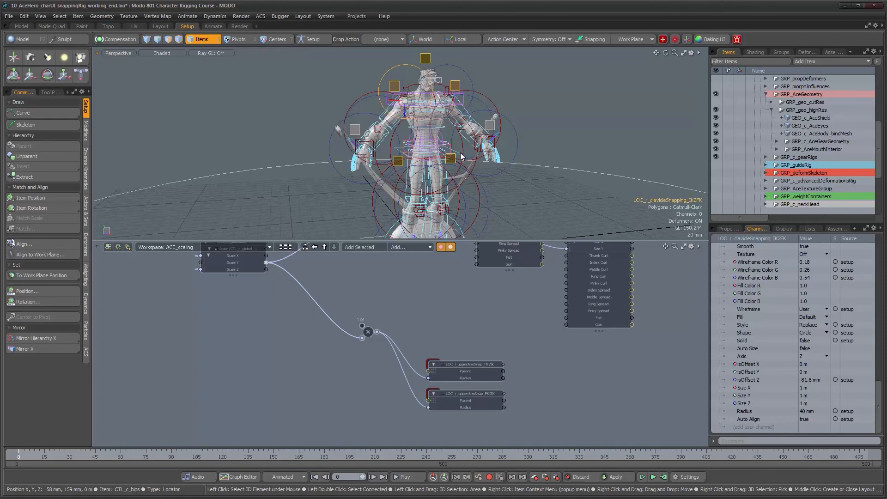
left_click_drag(407, 331, 399, 374, "alt")
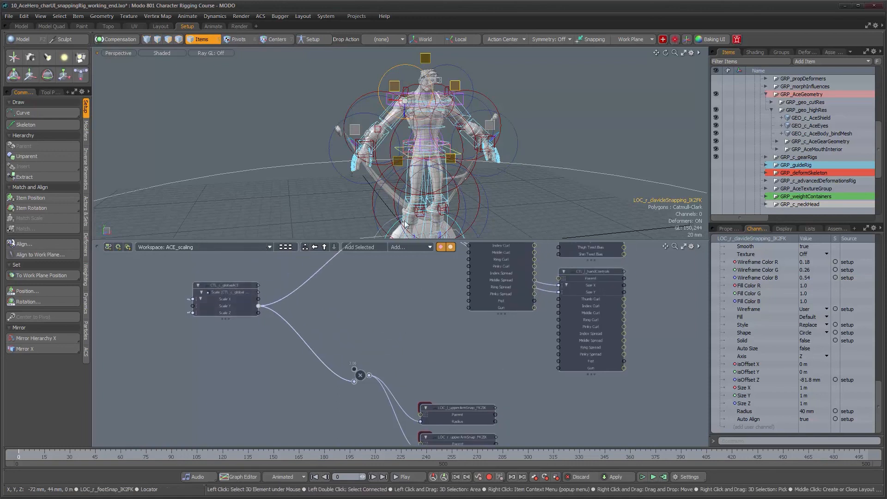
left_click_drag(416, 189, 393, 181, "alt")
scroll(395, 183, "up", 3)
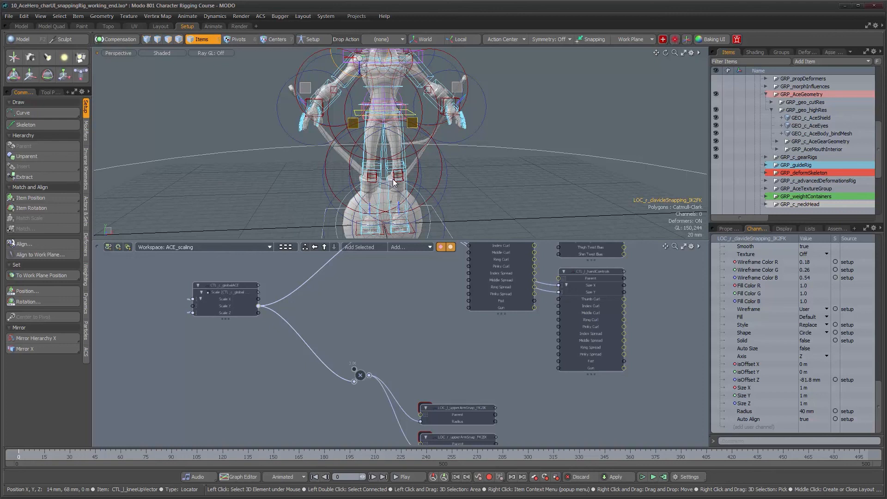
mouse_move(394, 182)
left_mouse_down("alt")
mouse_move(506, 197)
mouse_move(592, 194)
mouse_move(384, 190)
left_mouse_up("alt")
scroll(406, 153, "up", 6)
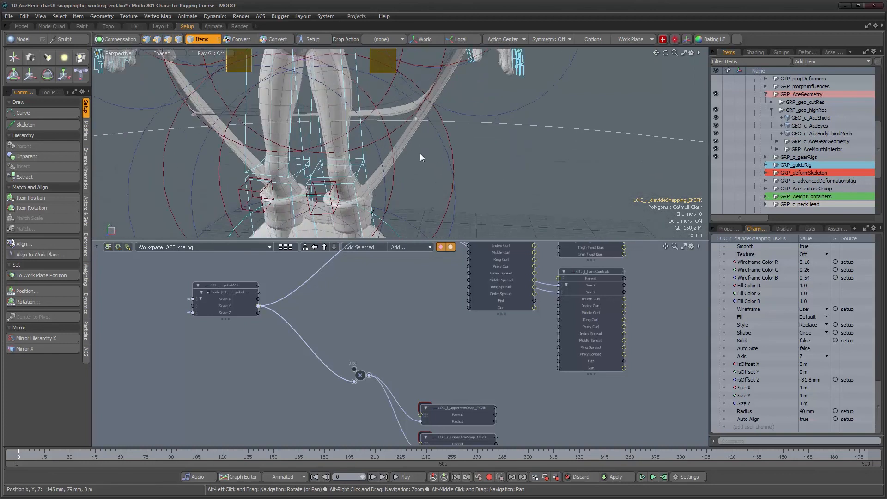
scroll(407, 137, "down", 6)
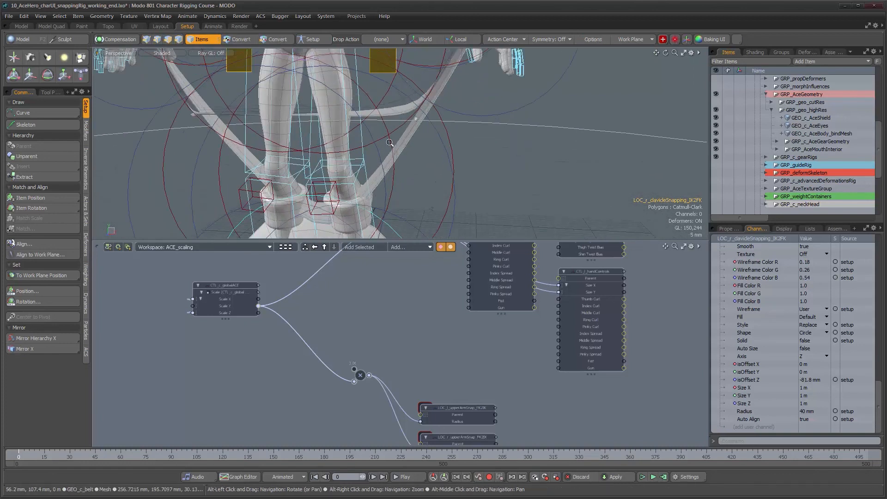
left_click_drag(360, 170, 376, 201, "alt")
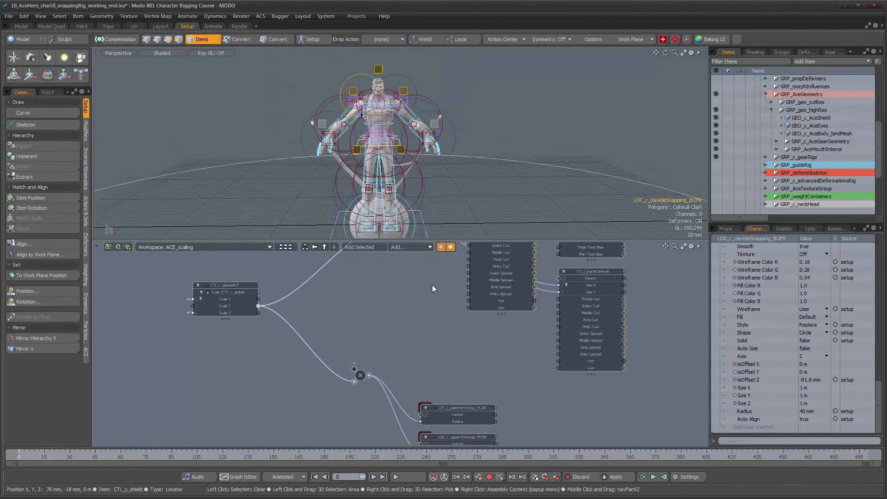